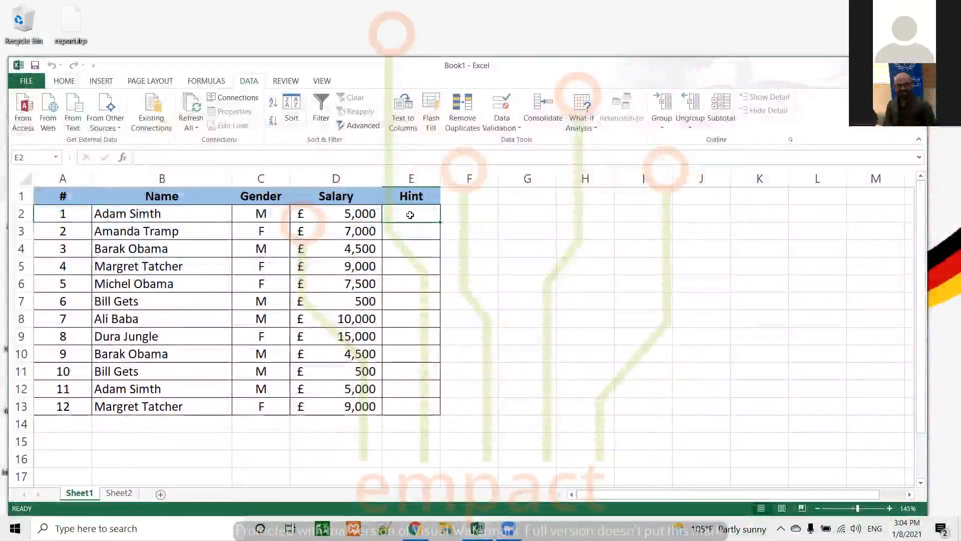
- Examine the entries in the Name column of the employee table from row 2 to row 13
left_click(160, 215)
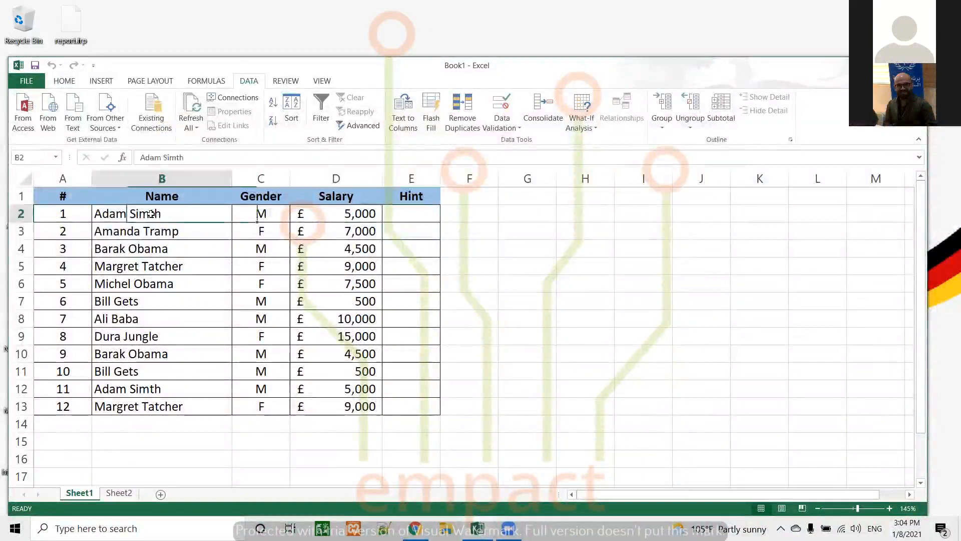
left_click(399, 214)
left_click(167, 216)
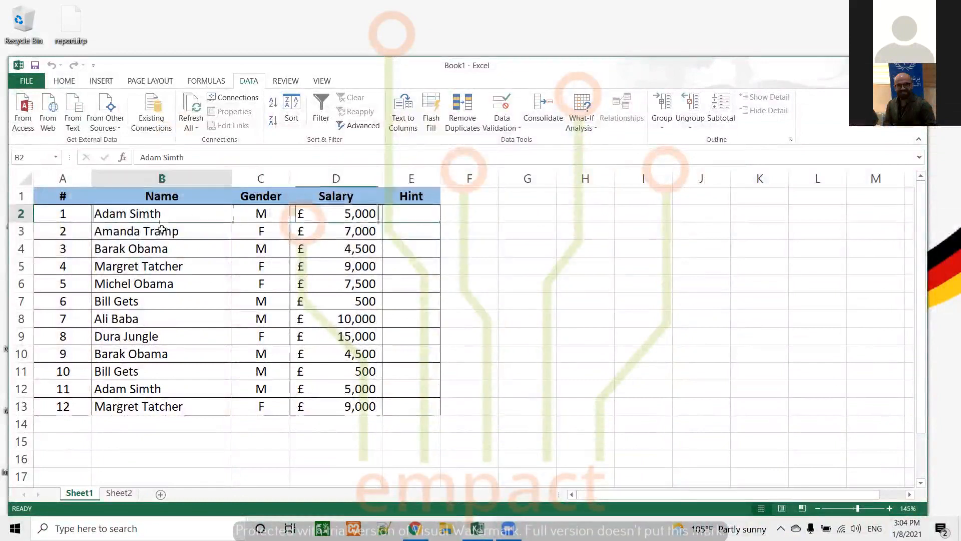
left_click(158, 250)
left_click(142, 283)
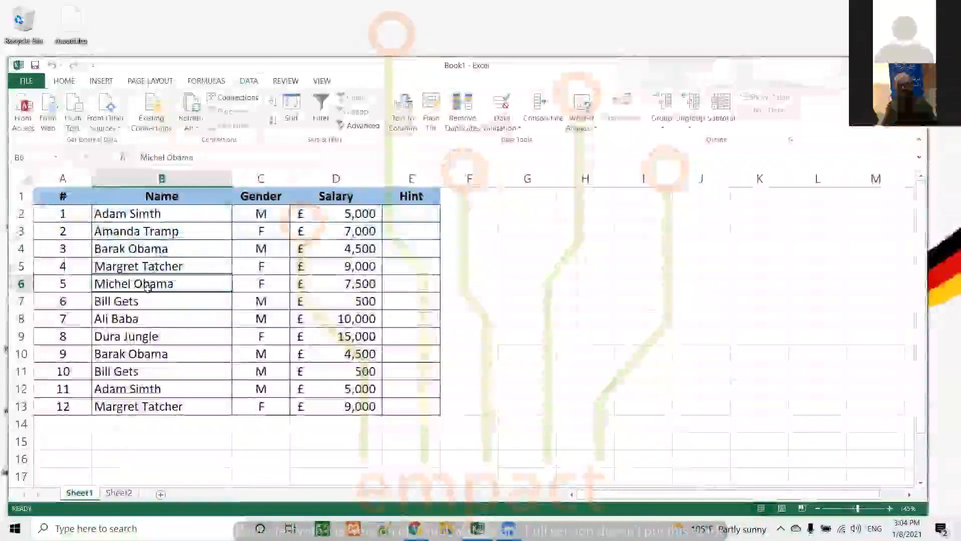
left_click(134, 301)
left_click(132, 319)
left_click(130, 336)
left_click(127, 354)
left_click(126, 371)
left_click(128, 389)
left_click(130, 399)
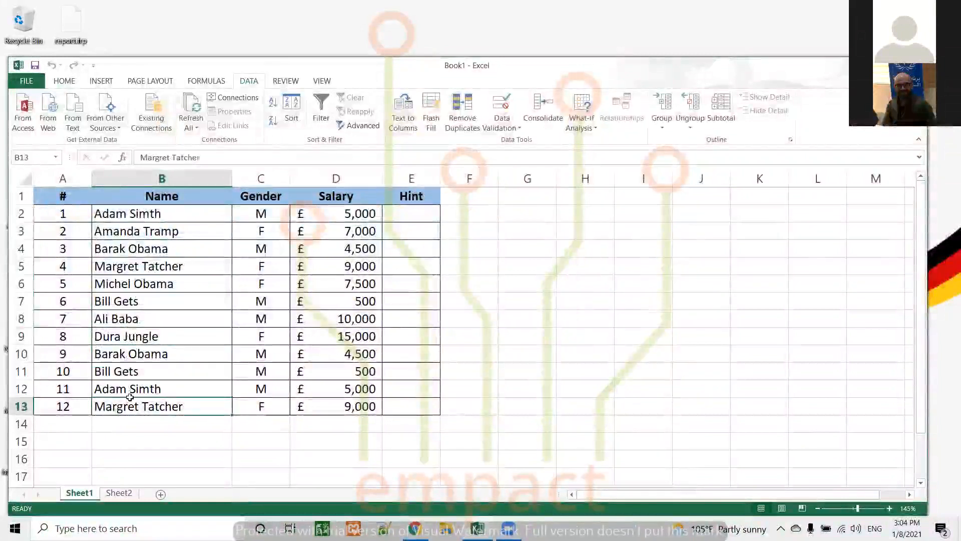
left_click(137, 213)
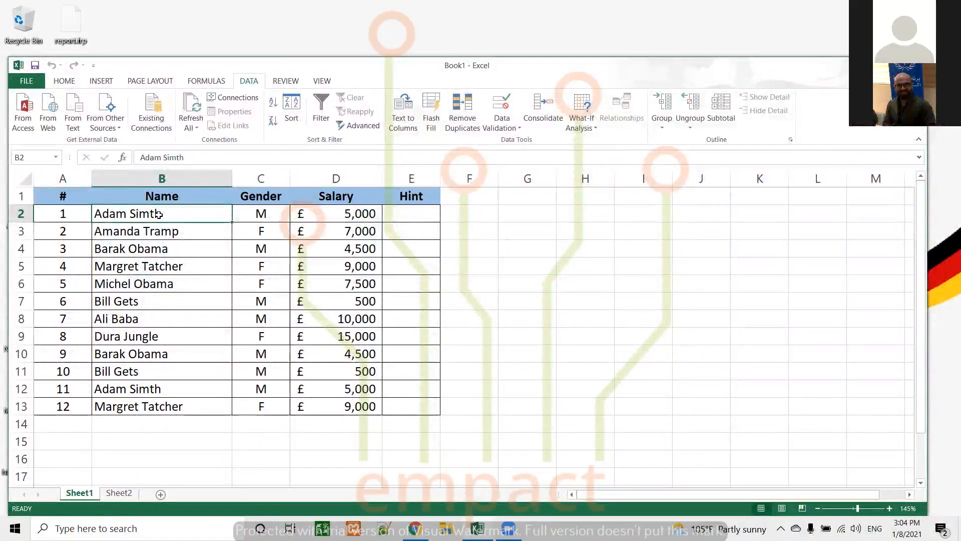
left_click(429, 216)
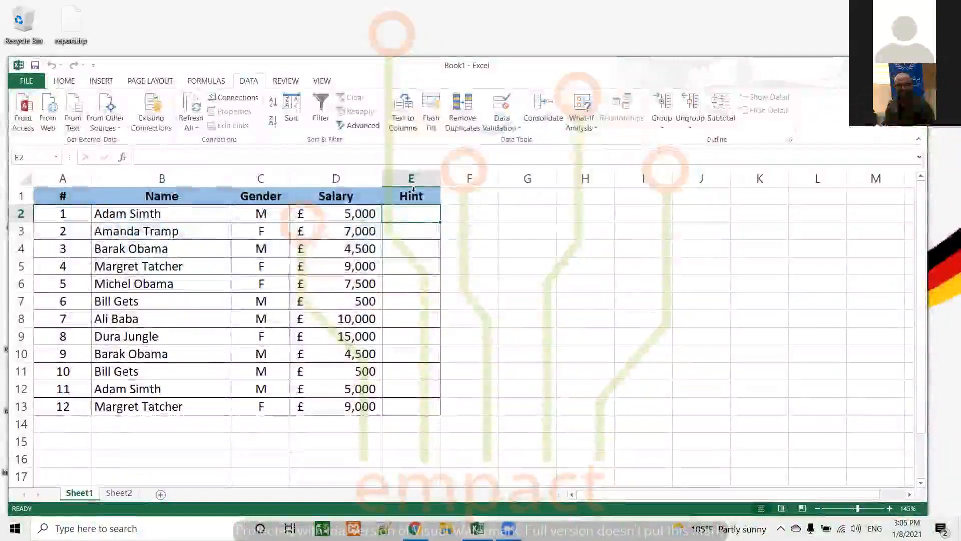
left_click(516, 129)
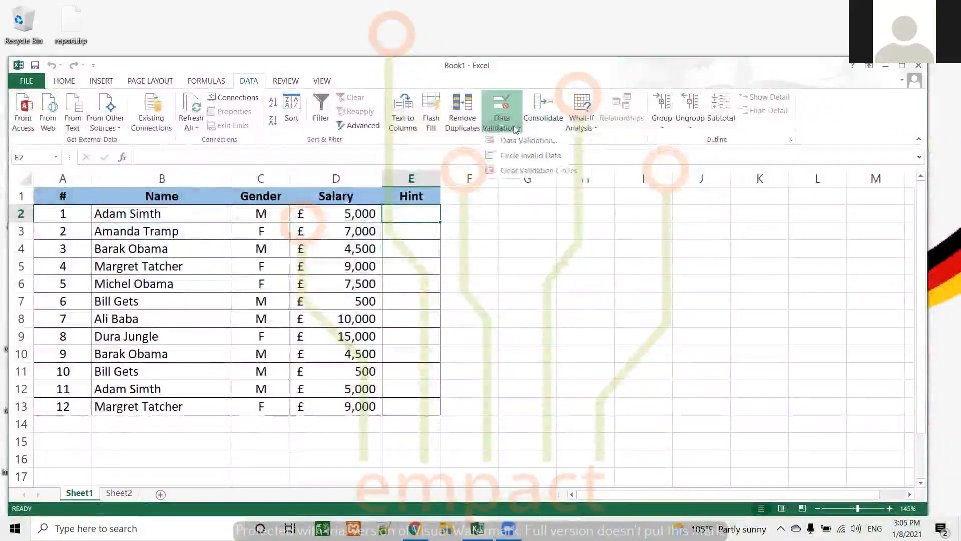
left_click(529, 140)
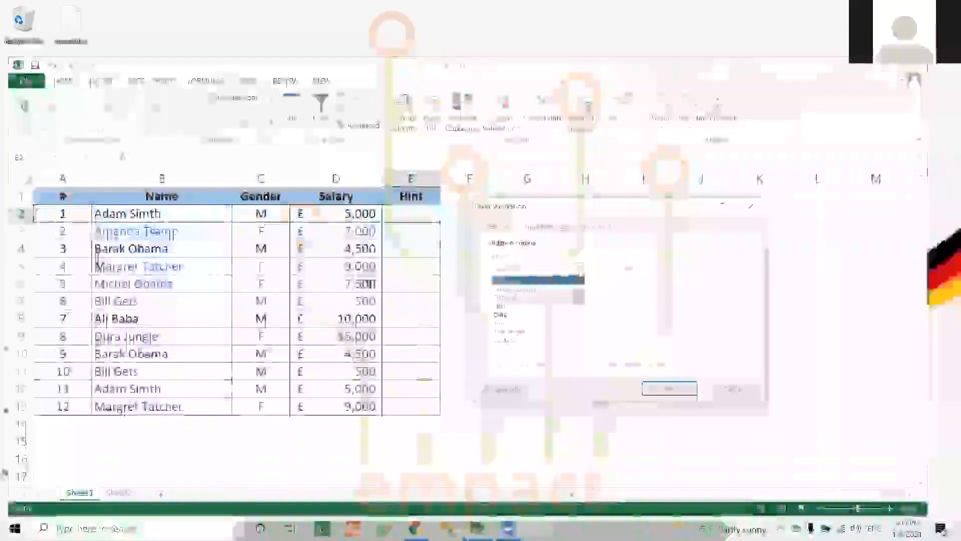
left_click(578, 269)
left_click(578, 270)
left_click(578, 270)
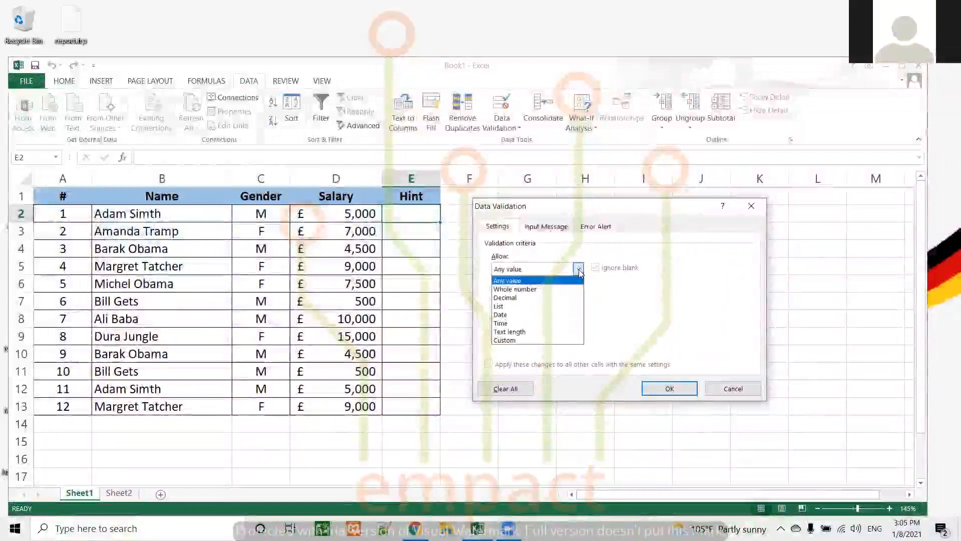
left_click(738, 389)
key("Escape")
- Enter the heading 'key info' in cell I2, centre it and give it the same light blue fill as the table header
left_click(647, 215)
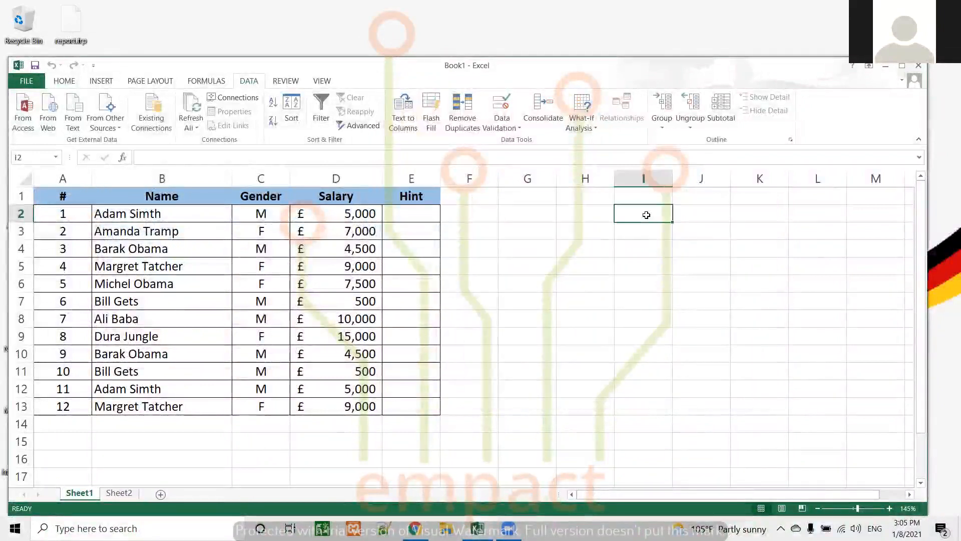
type("key")
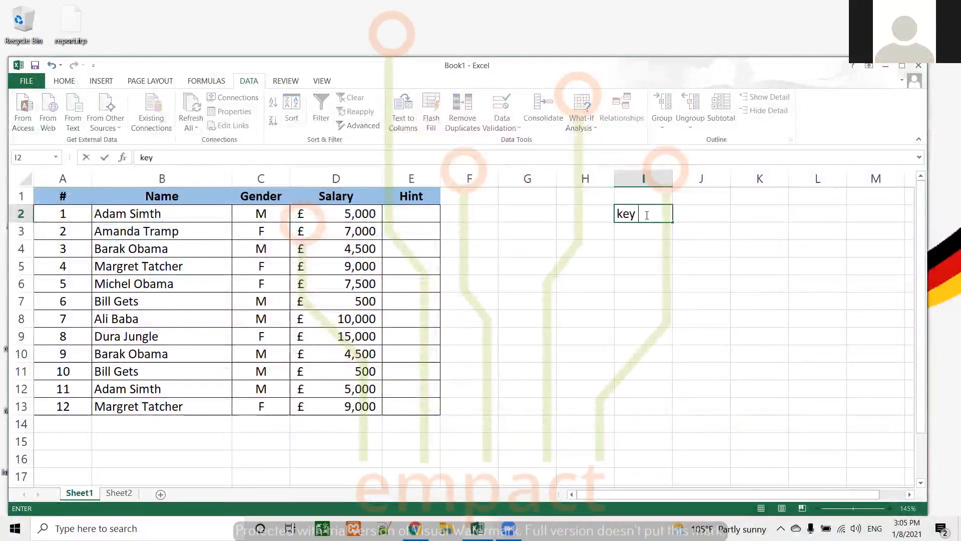
type(" info")
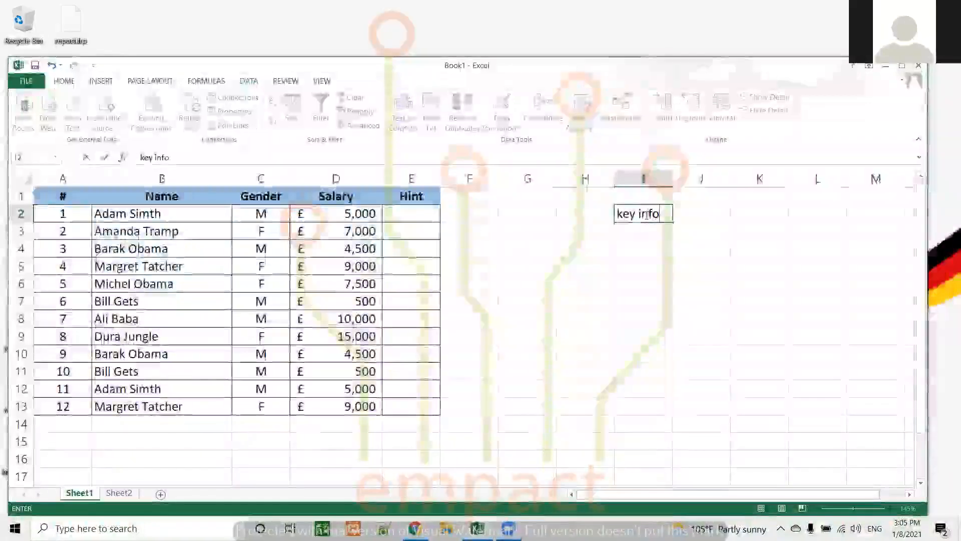
key("Return")
left_click(646, 215)
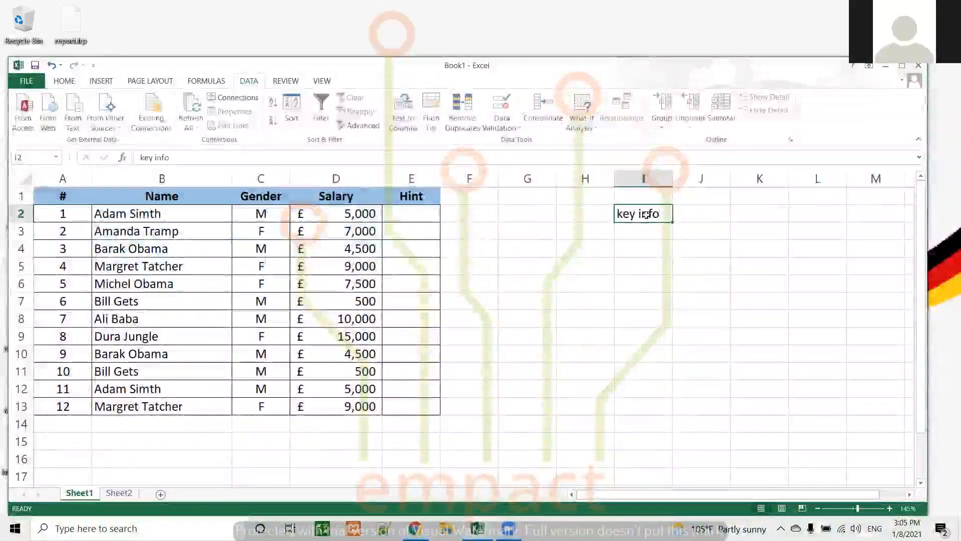
left_click(63, 82)
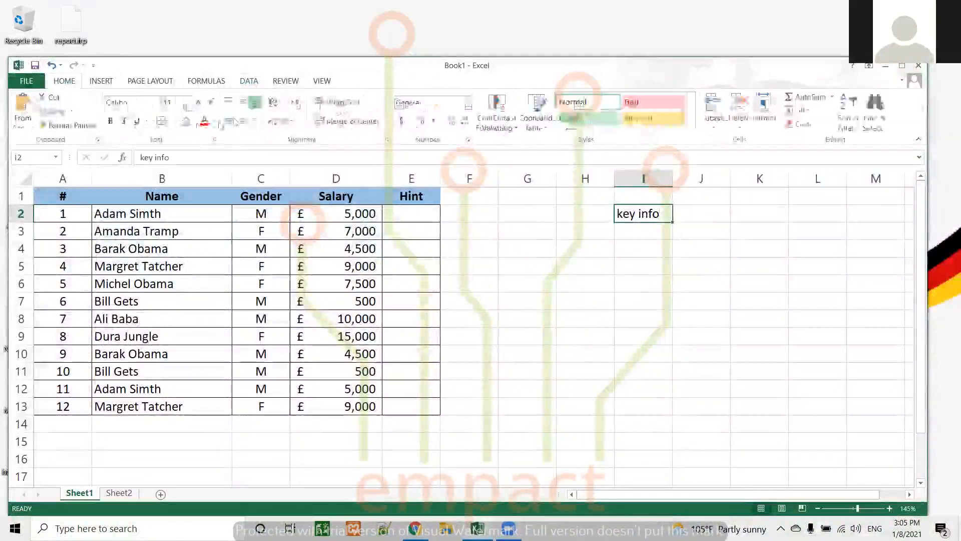
left_click(185, 120)
left_click(242, 121)
- Fill the cells below the key info heading, I3 to I5, with the entries Theories, Books and Idiaes
left_click(658, 231)
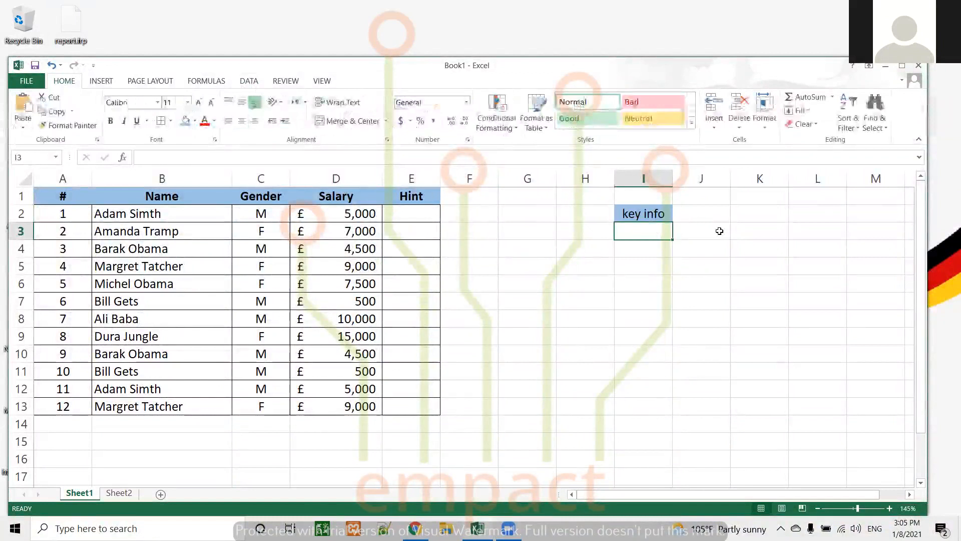
type("Theories")
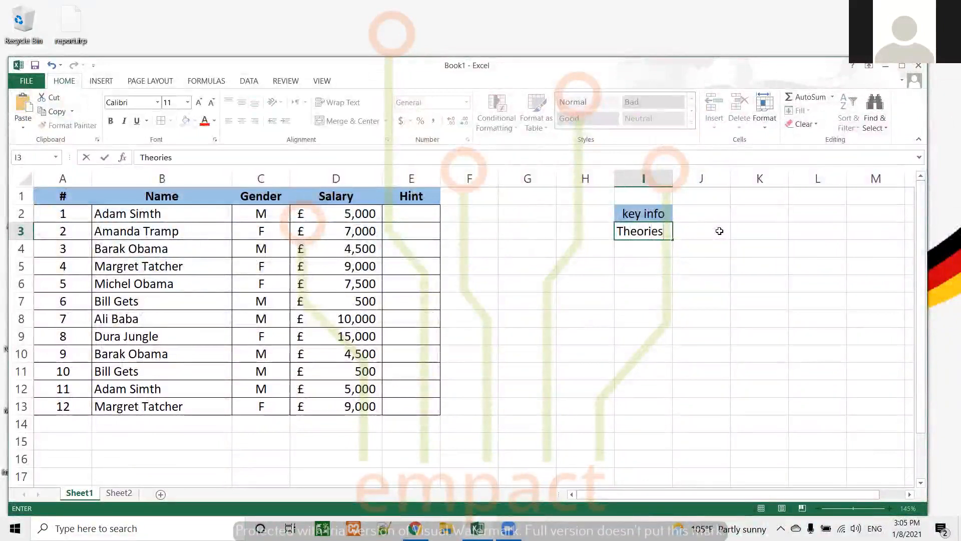
key("Return")
type("Boo")
key("Return")
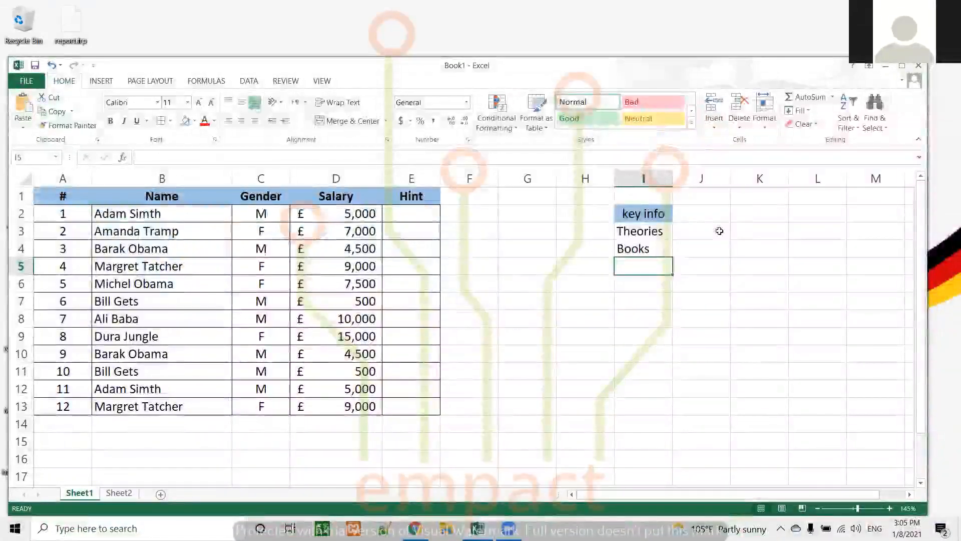
type("Id")
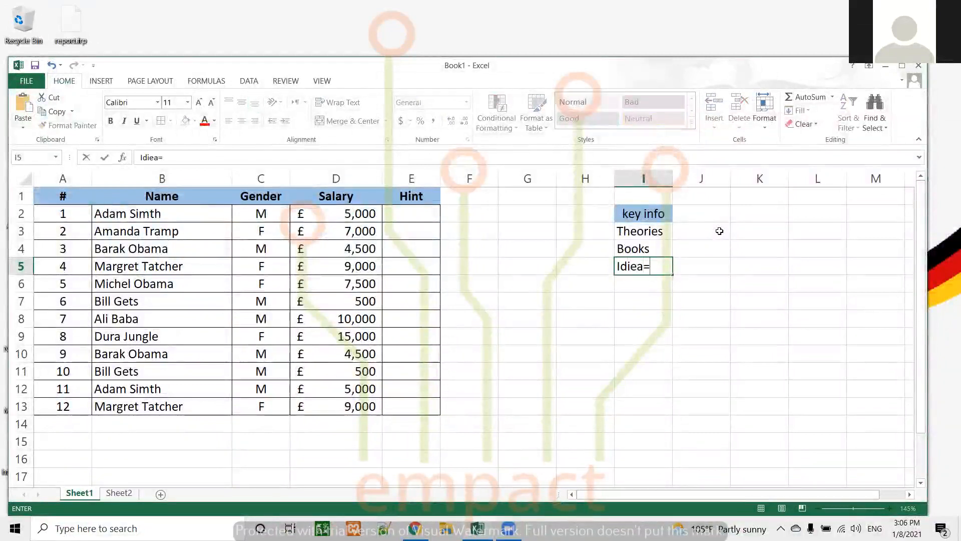
type("iaes")
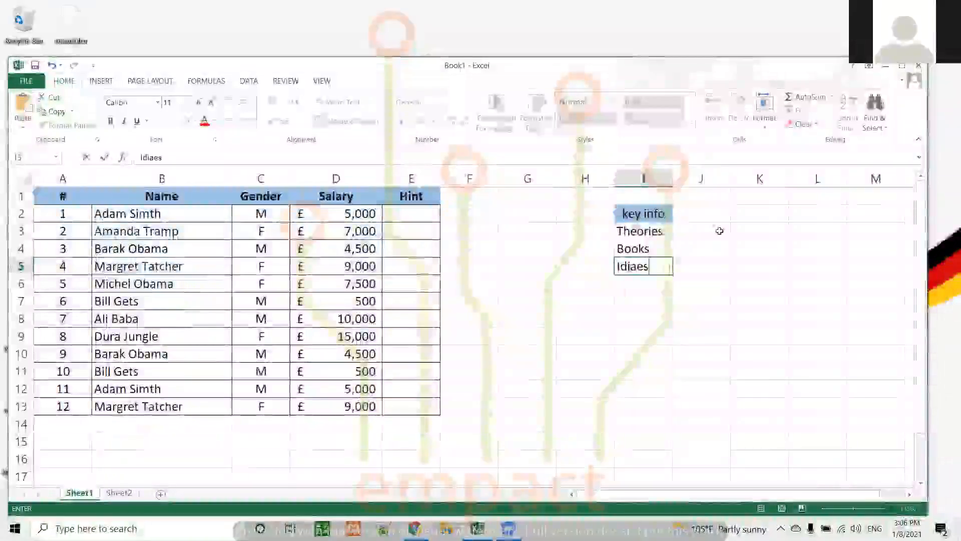
key("Return")
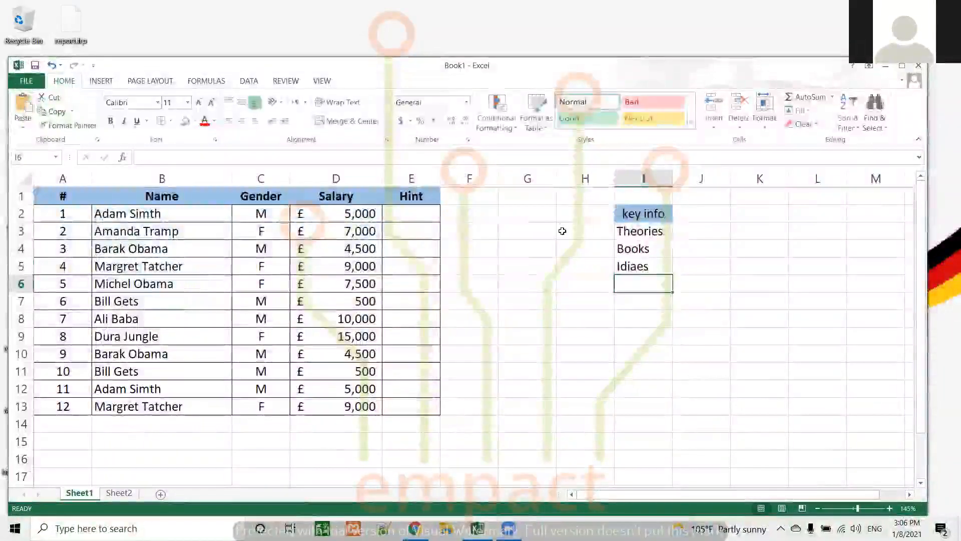
- Add List data validation to cell E2 with source =$I$3:$I$5, Ignore blank off and the in-cell dropdown on
left_click(400, 210)
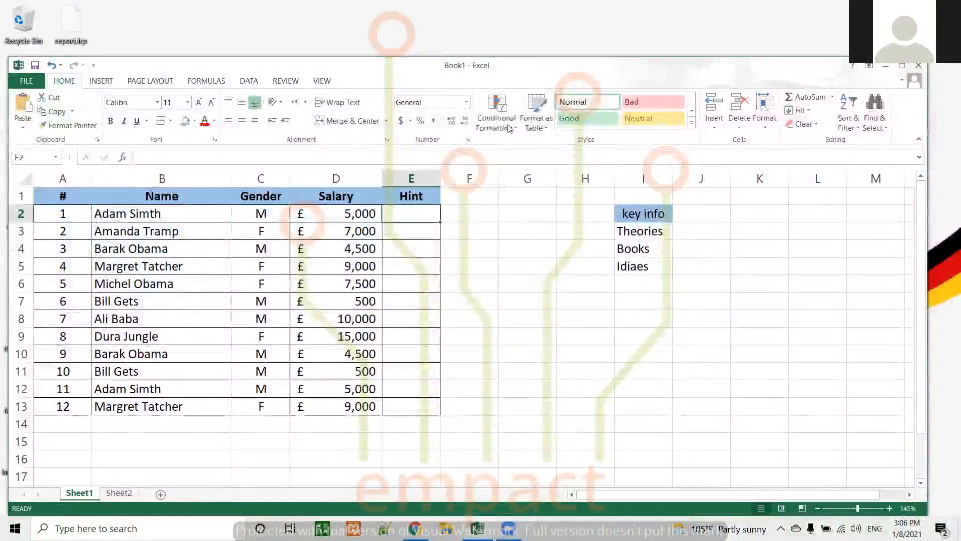
left_click(249, 81)
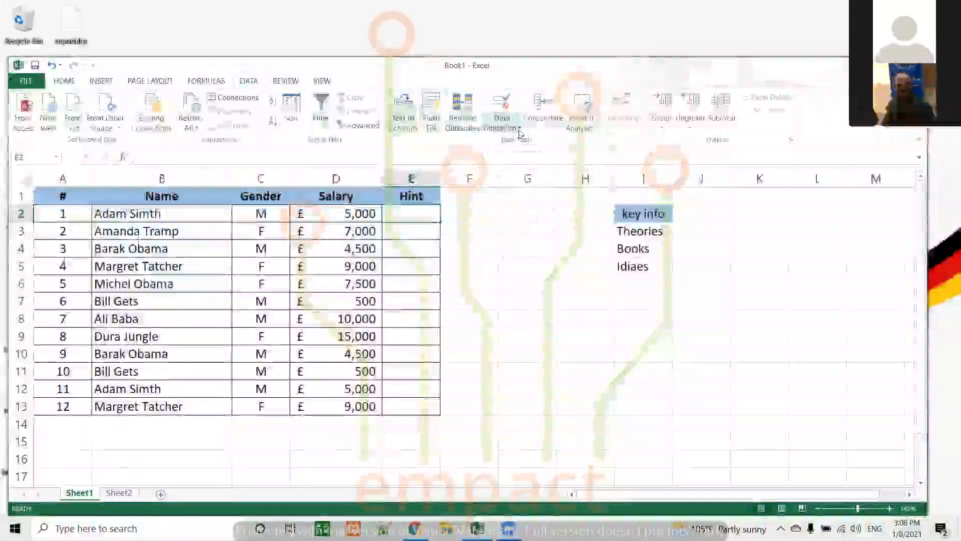
left_click(520, 131)
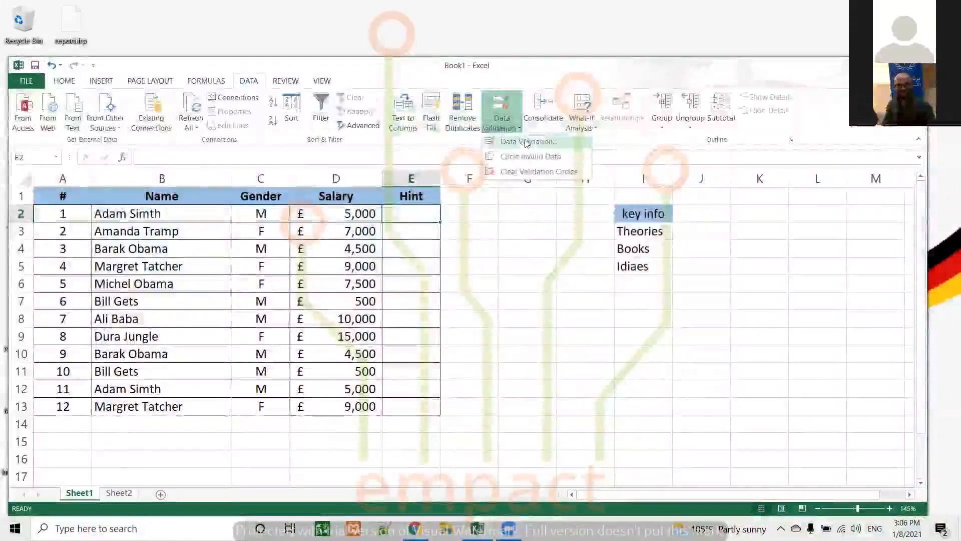
left_click(527, 142)
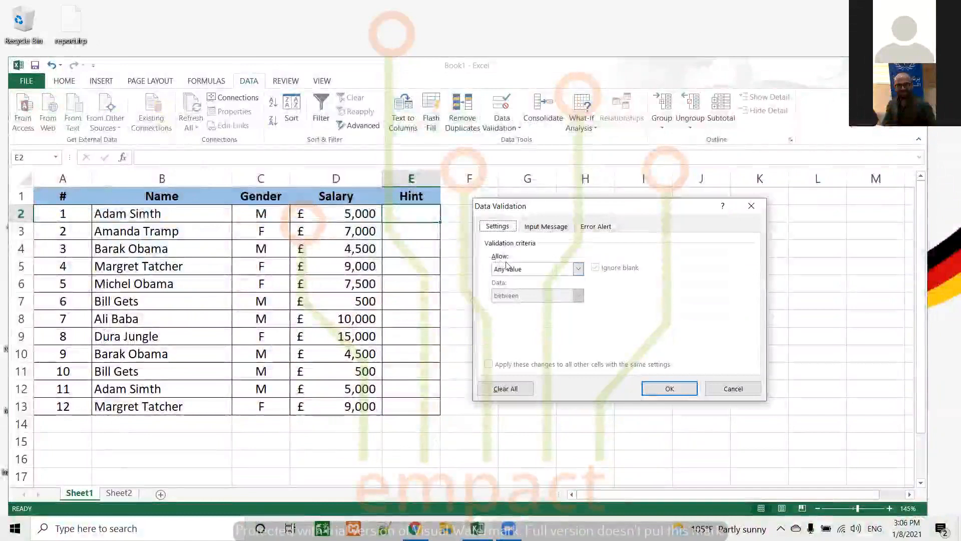
left_click(579, 269)
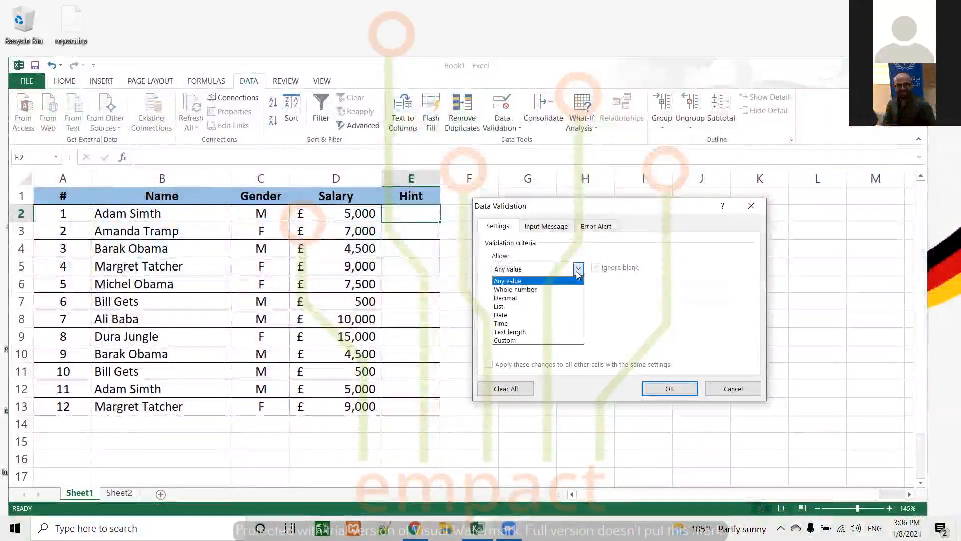
left_click(510, 305)
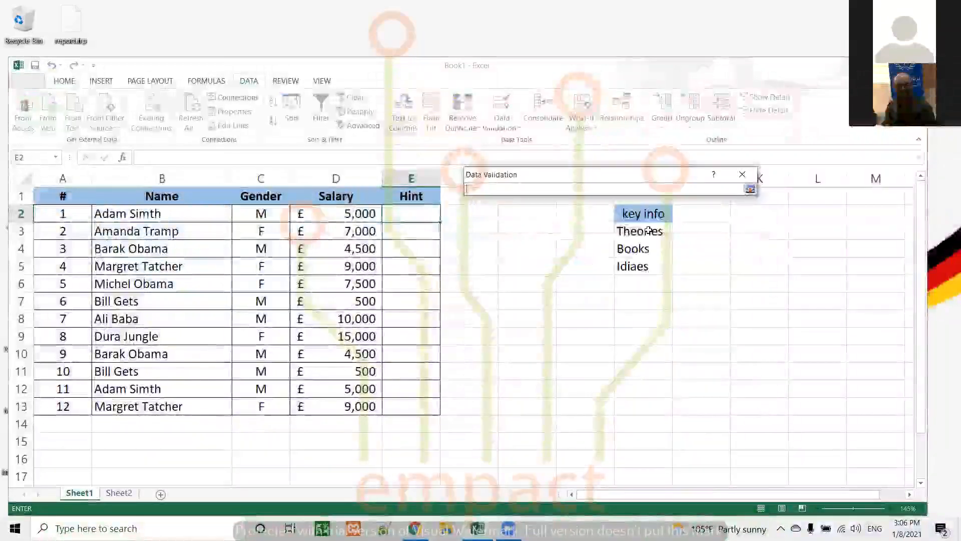
left_click_drag(638, 231, 647, 264)
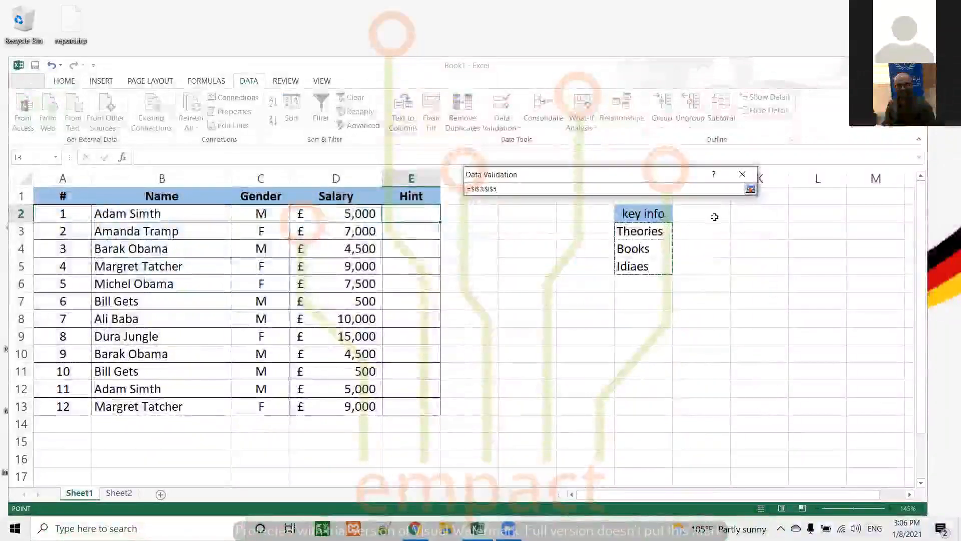
left_click(750, 188)
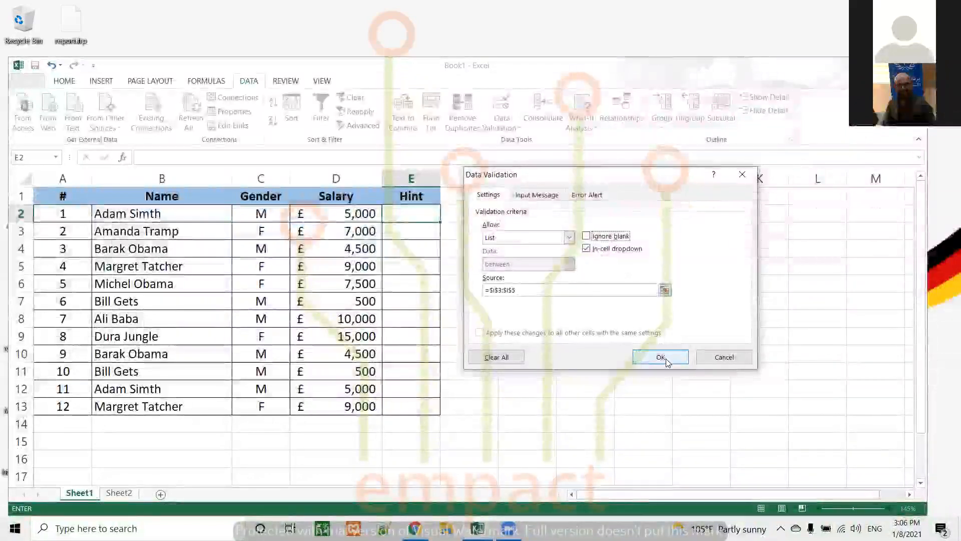
left_click(666, 360)
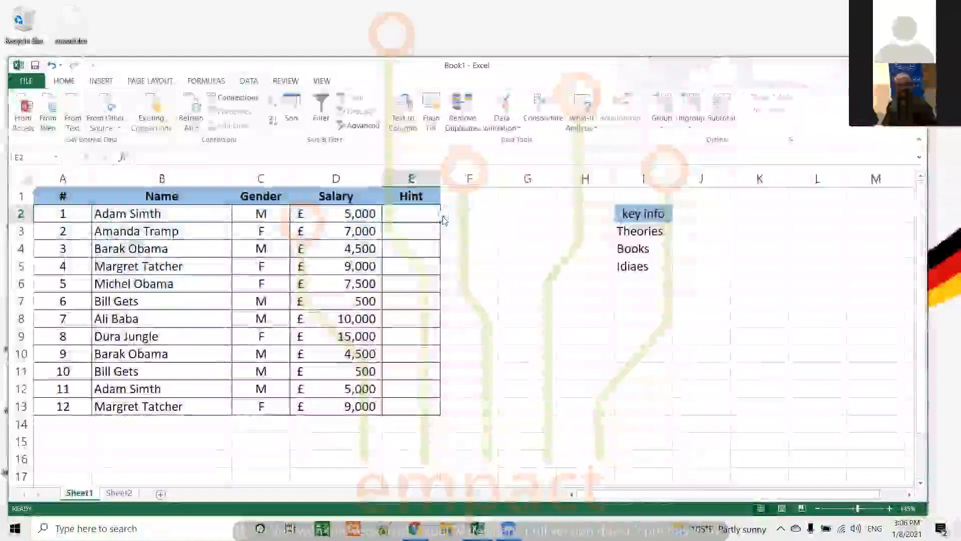
- Give cell E2's data validation an input message titled 'Caution' with the text 'Plese choose from the list..'
left_click(517, 127)
left_click(521, 142)
left_click(536, 196)
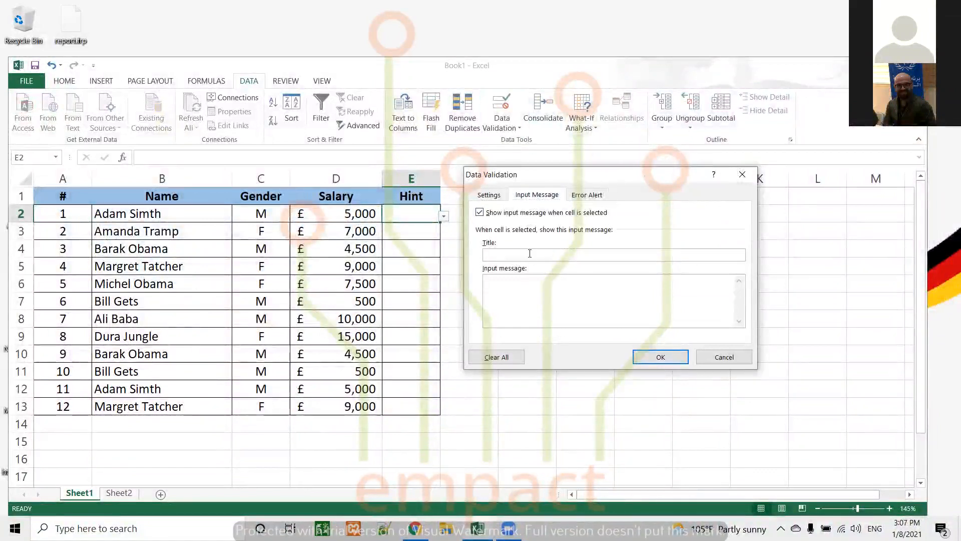
left_click(530, 253)
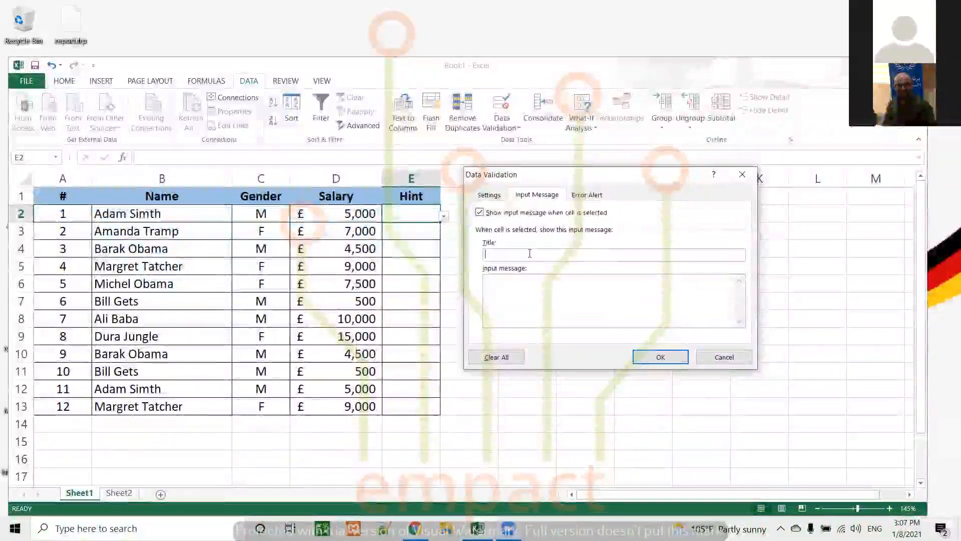
type("c")
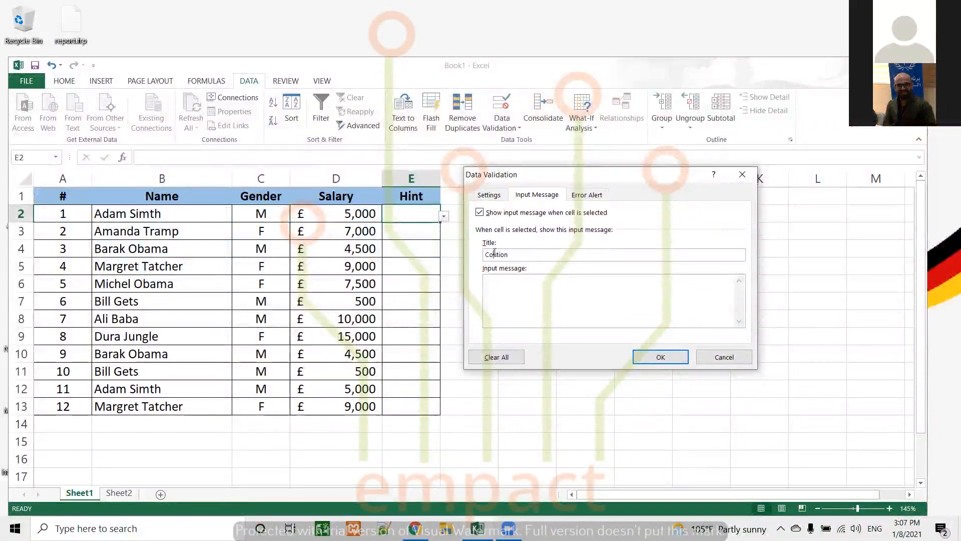
left_click(501, 291)
type("Plese ")
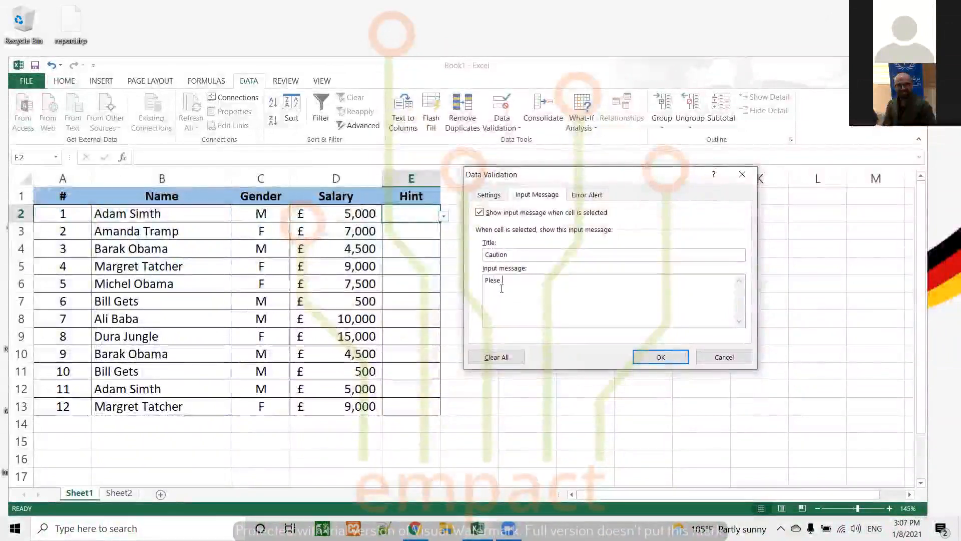
type("choose from")
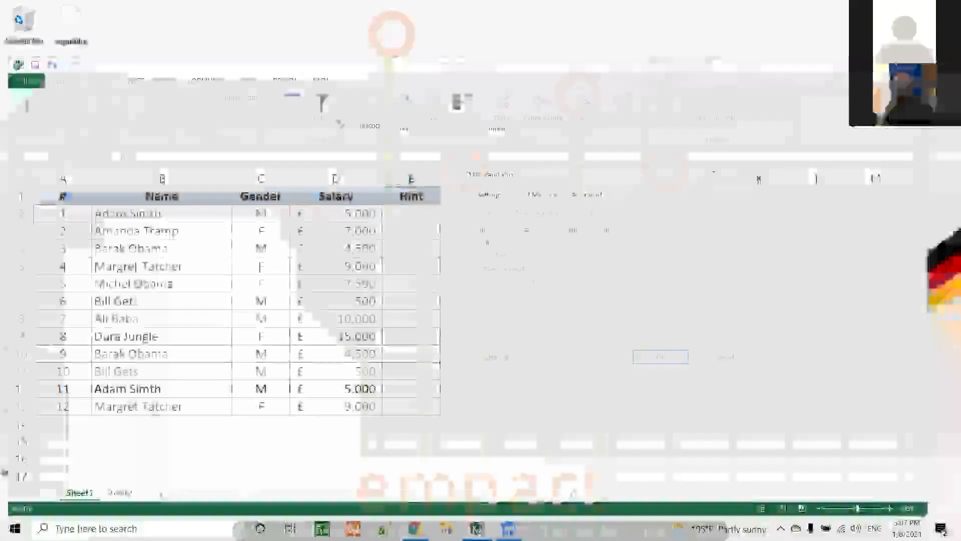
type("the list..")
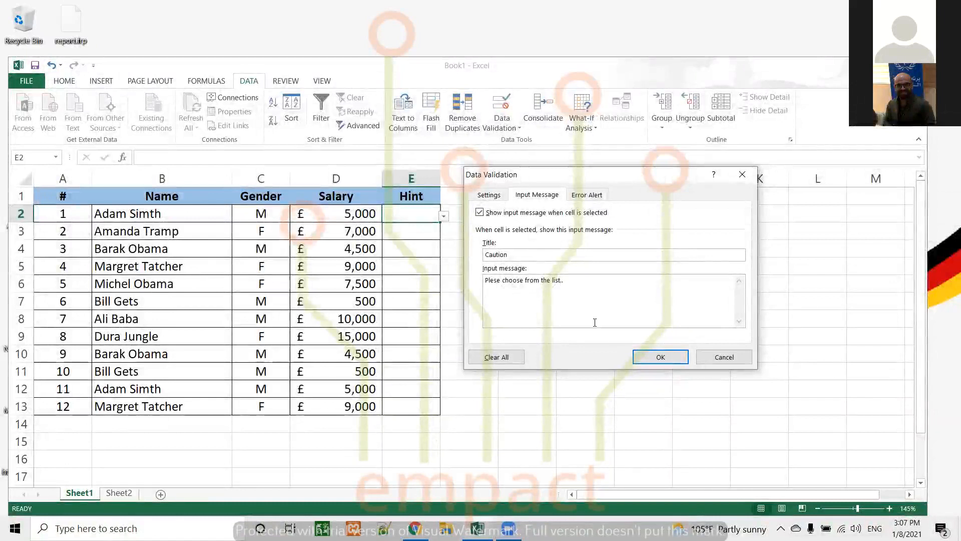
- Apply the input message to cell E2 and reselect the cell to check that its caution note is shown
left_click(661, 356)
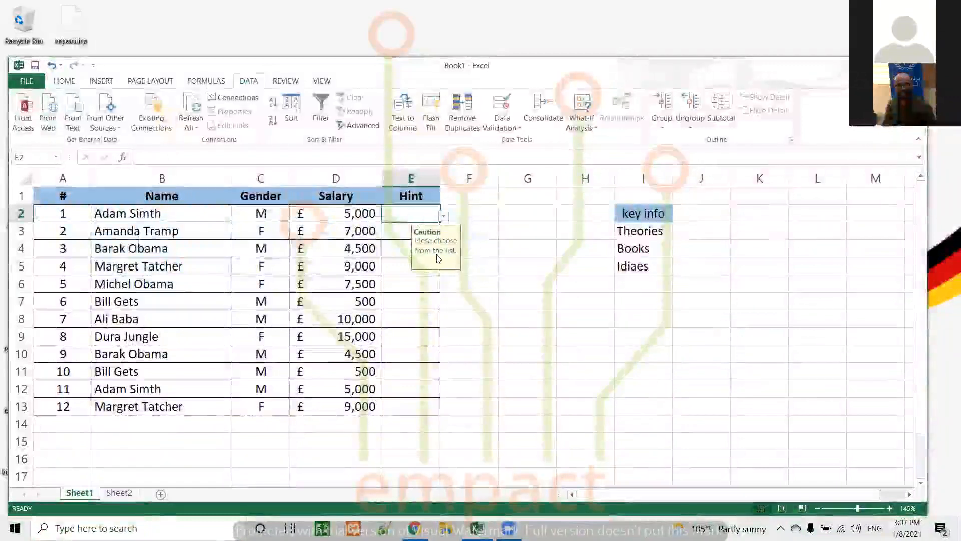
left_click(398, 236)
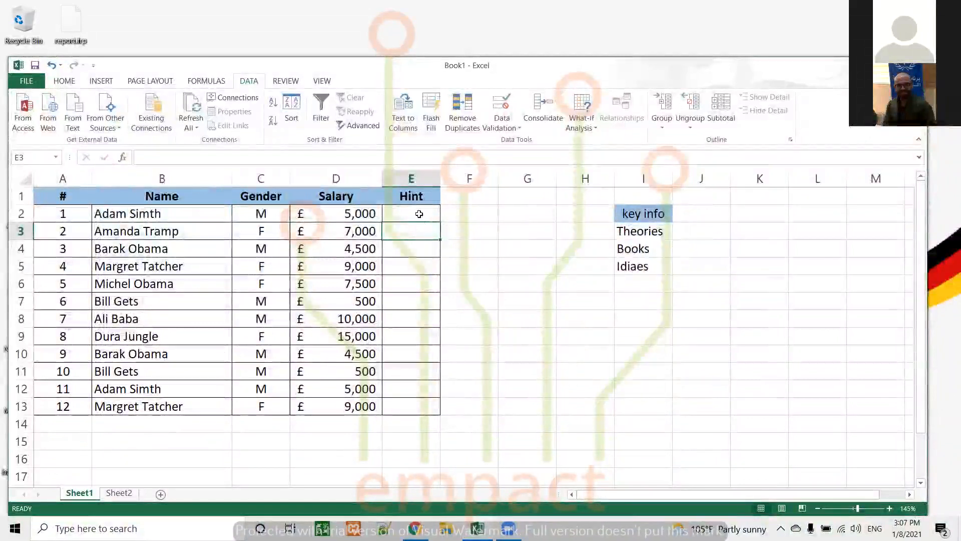
left_click(419, 214)
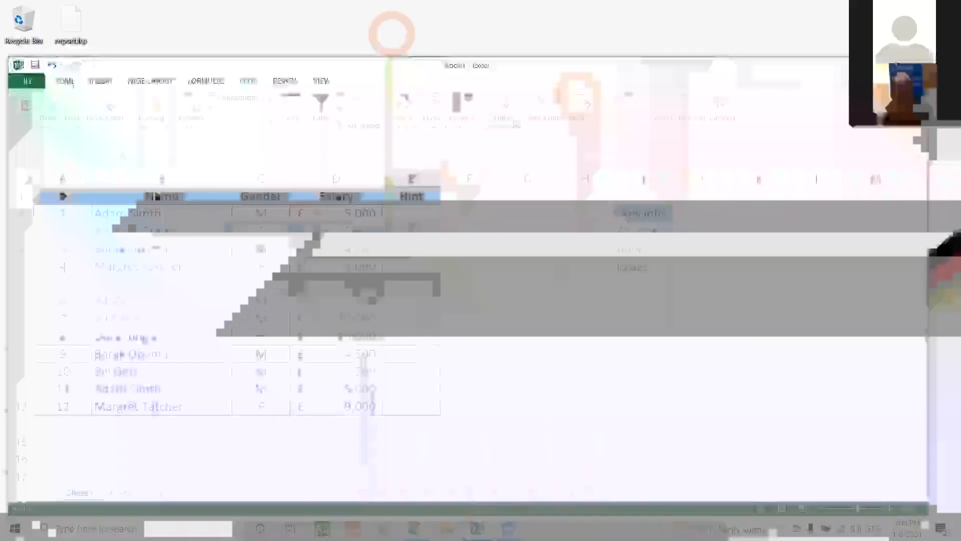
- Give cell E2's data validation a Stop error alert titled 'Hey You' with the message 'Read and follow the instraction from the message'
left_click(517, 127)
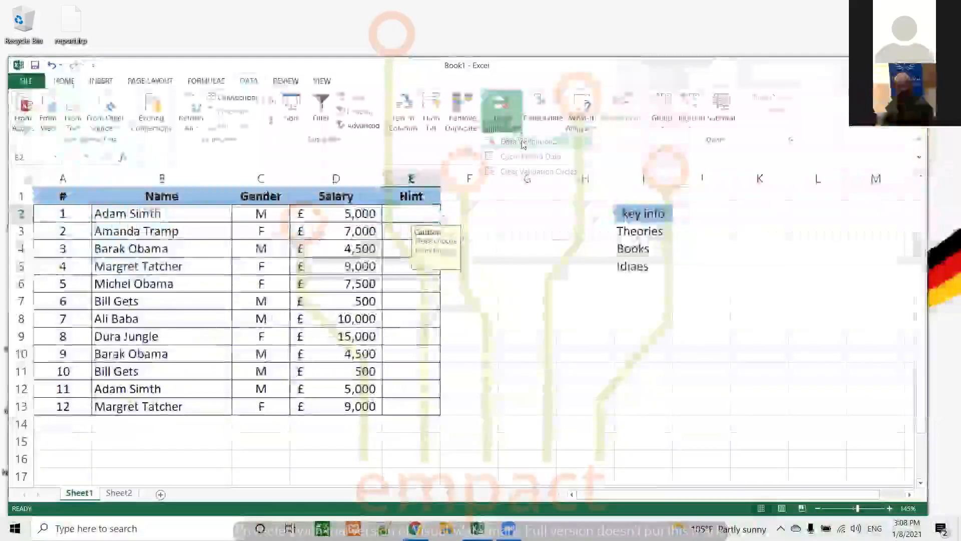
left_click(525, 142)
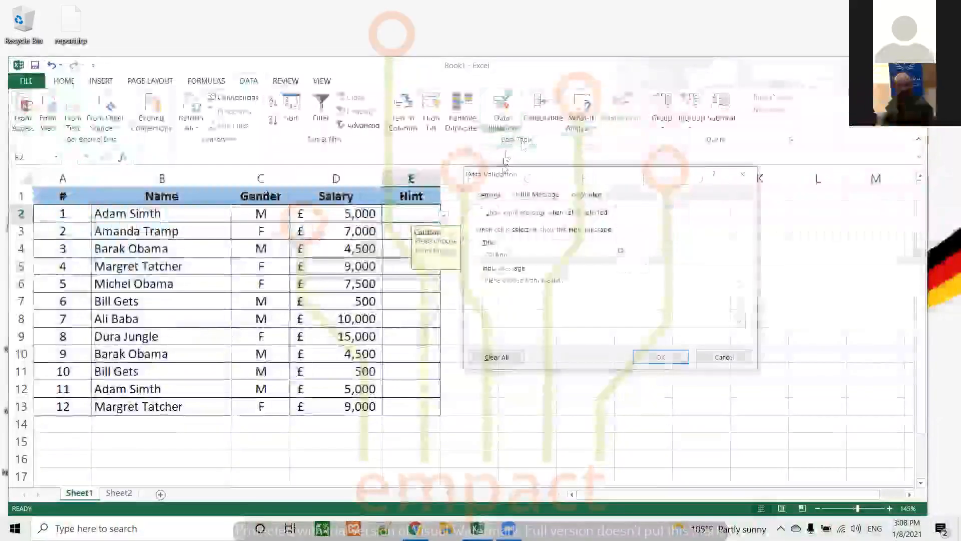
left_click(583, 196)
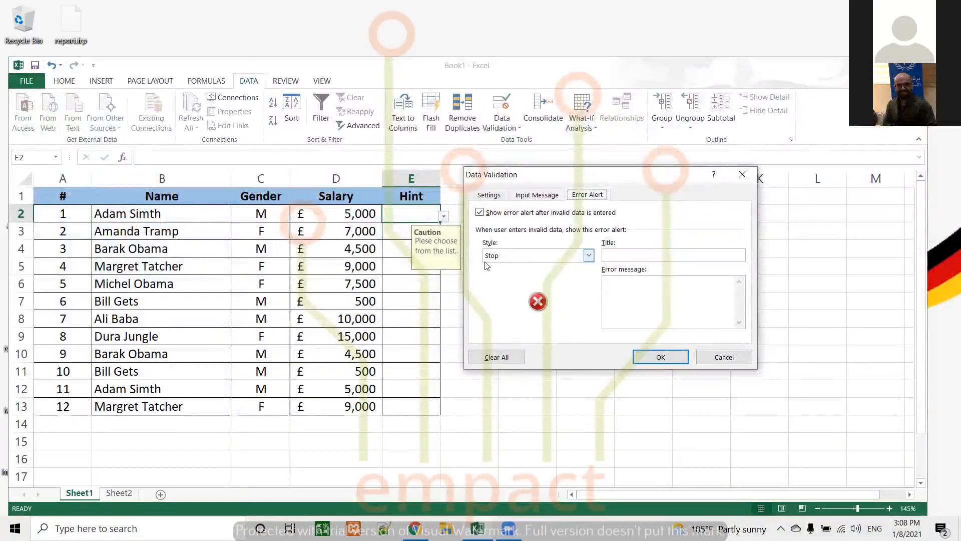
left_click(617, 253)
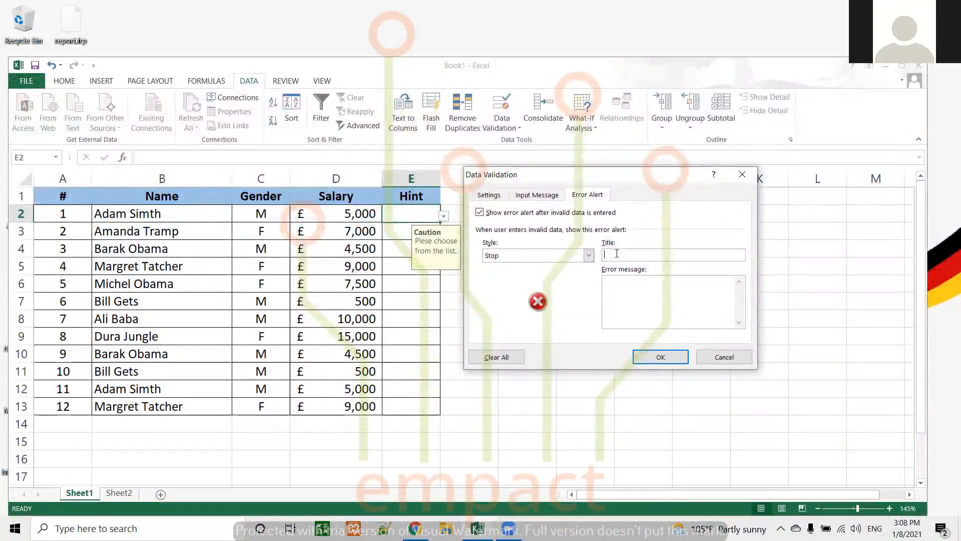
type("Hey")
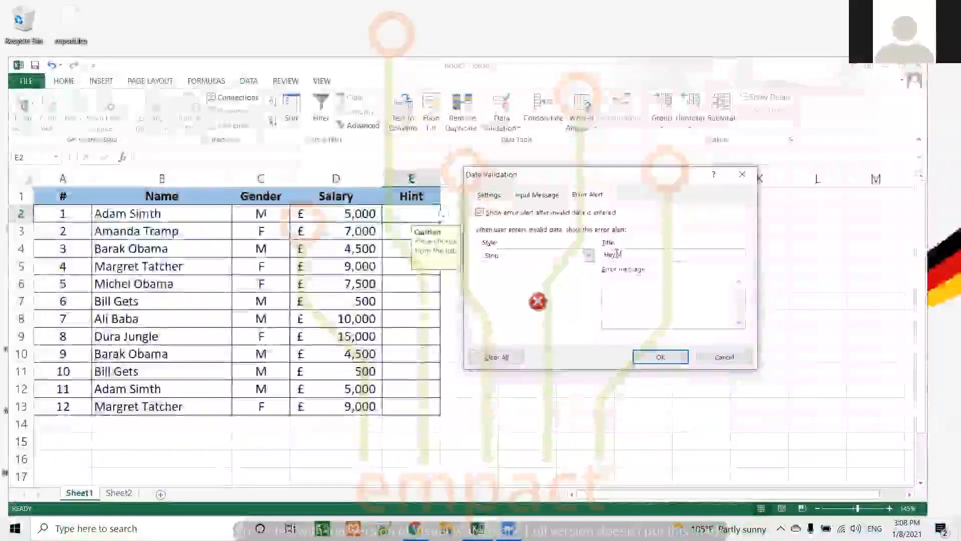
type(" You")
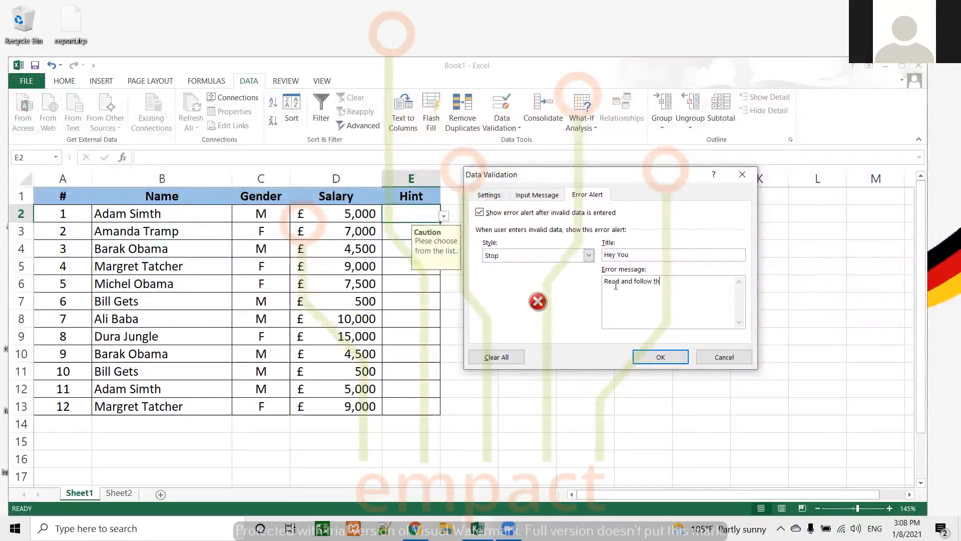
type("e instruction")
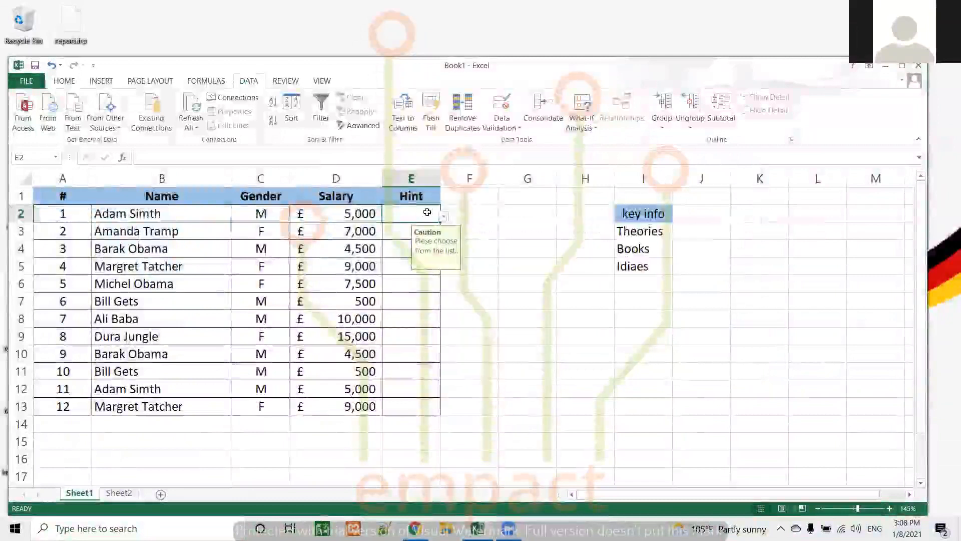
- Test cell E2's validation by choosing Theories from its dropdown and trying the invalid entry 'aa', cancelling the error alert
left_click(444, 216)
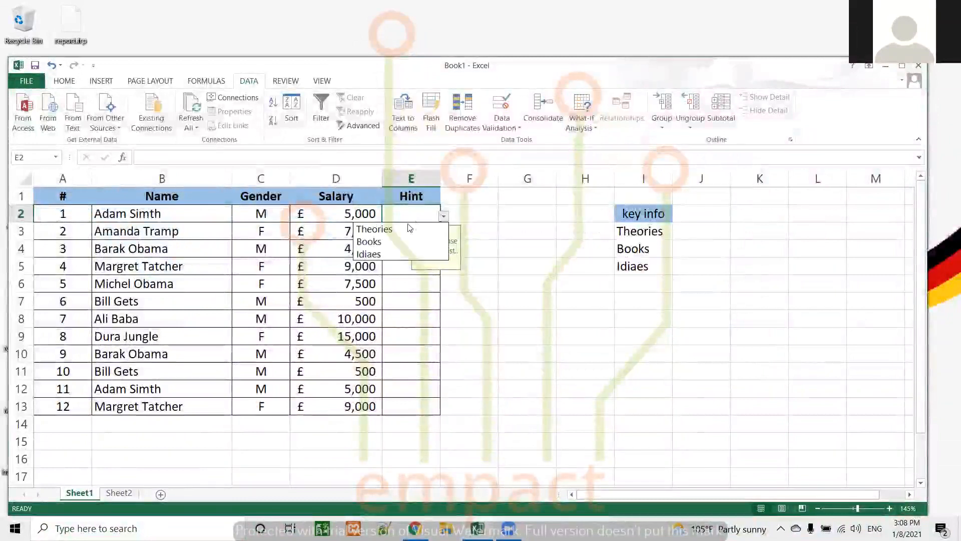
left_click(411, 228)
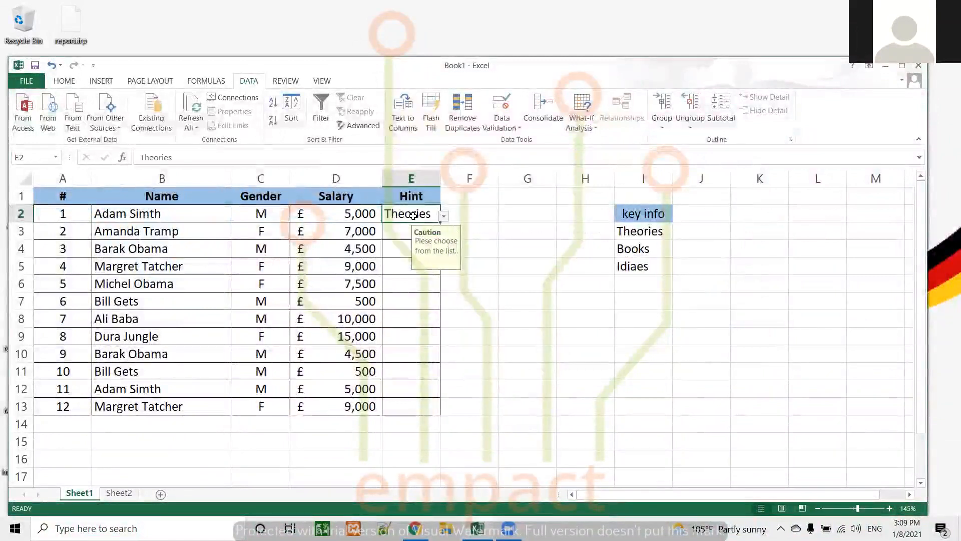
type("aa")
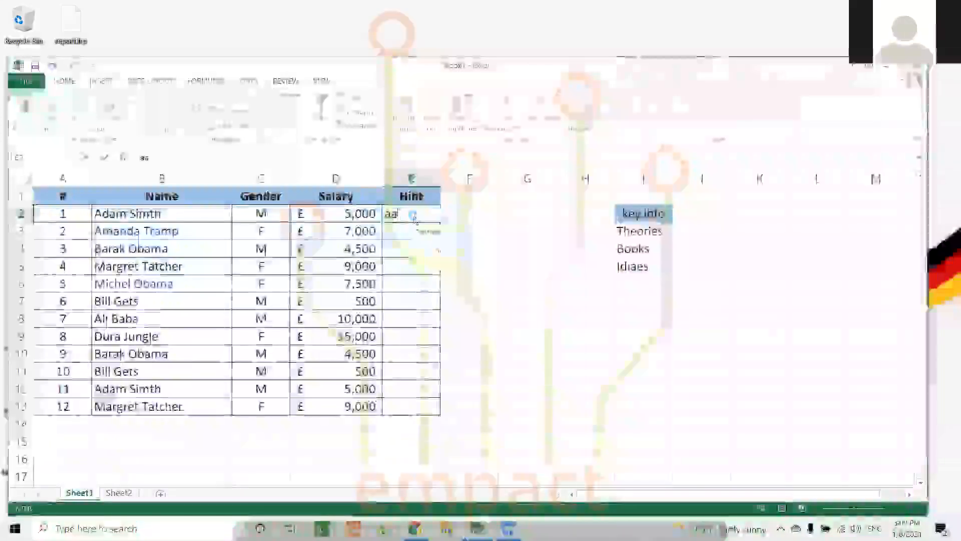
key("Return")
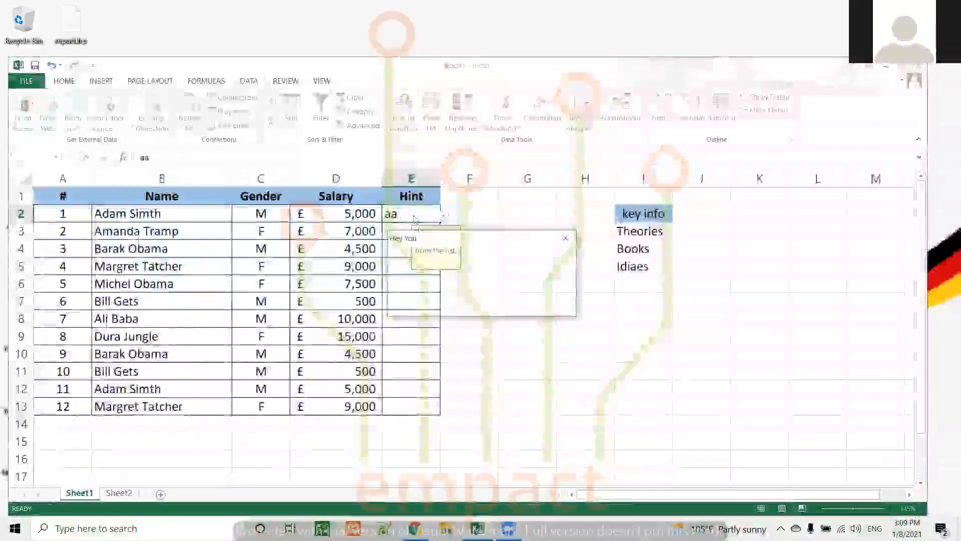
left_click_drag(502, 239, 561, 289)
left_click(628, 289)
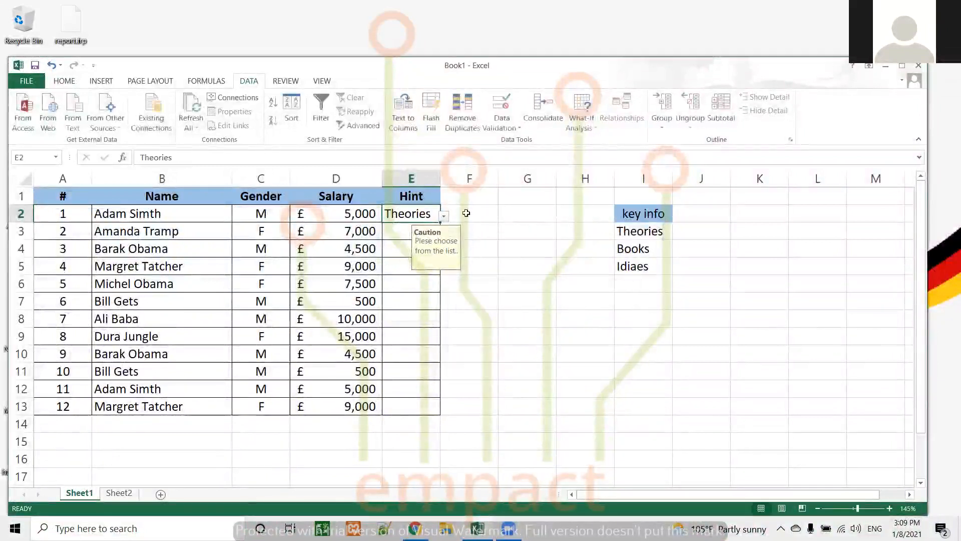
- Change the title of cell E2's validation error alert to 'Hey You!'
left_click(501, 127)
left_click(500, 146)
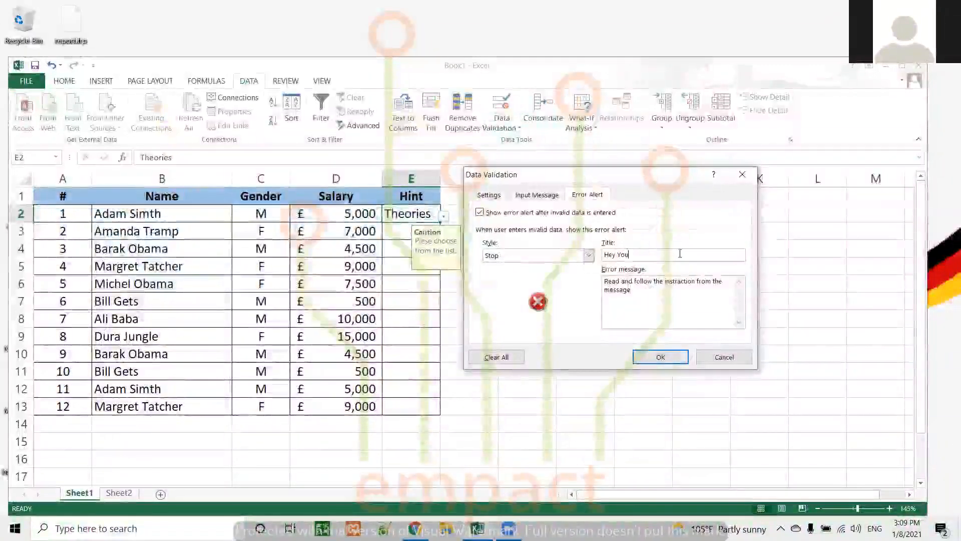
type("!")
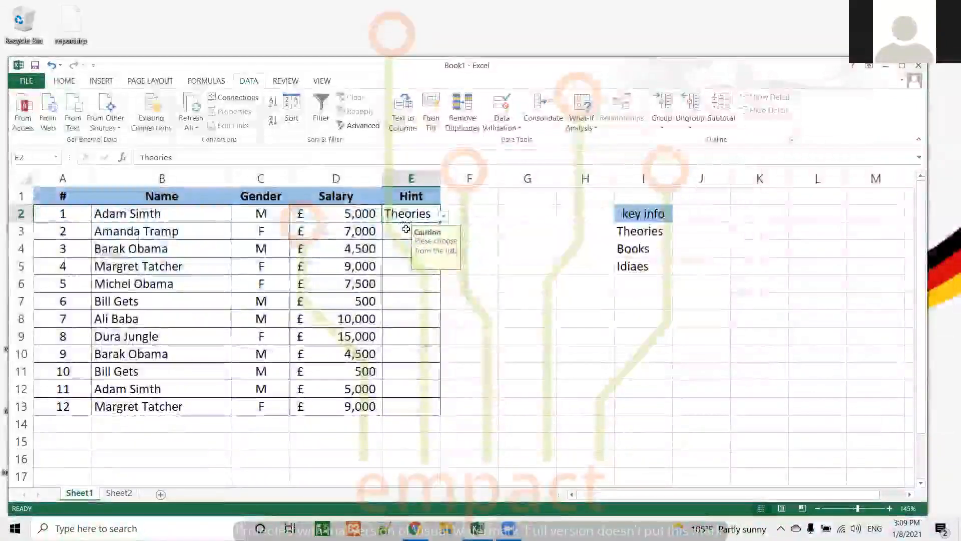
key("Return")
- Try the invalid entry 'aa' in cell E2 again to check the retitled error alert, and discard the entry
left_click(409, 210)
type("aa")
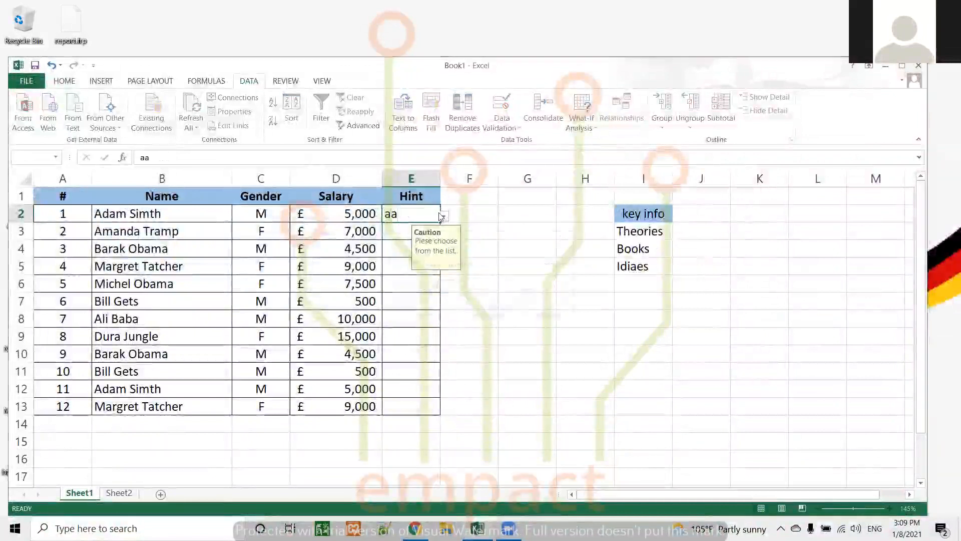
key("Return")
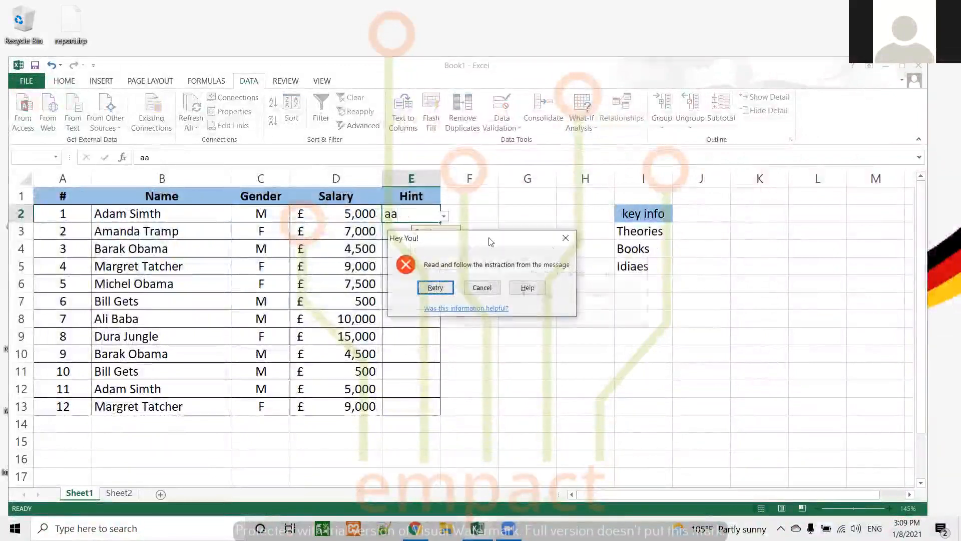
left_click_drag(489, 238, 559, 246)
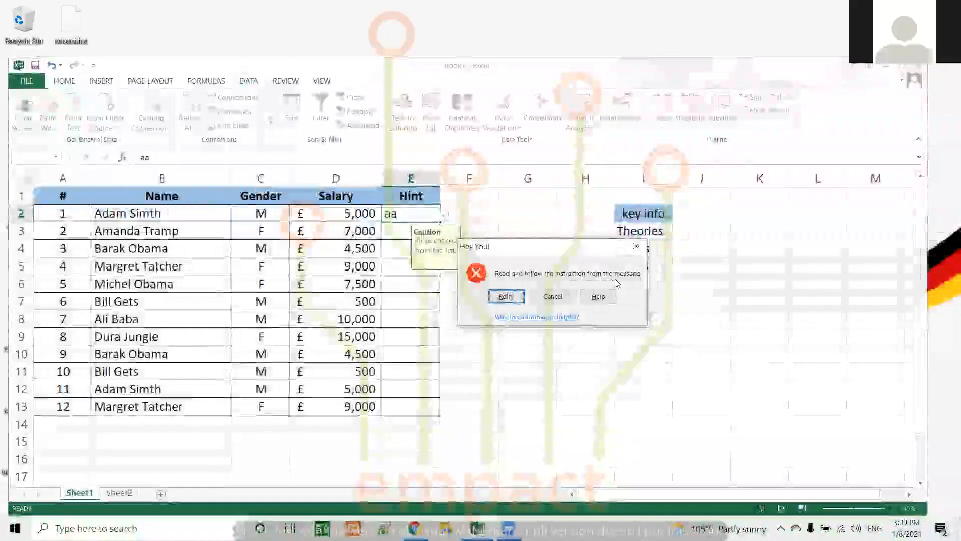
key("Return")
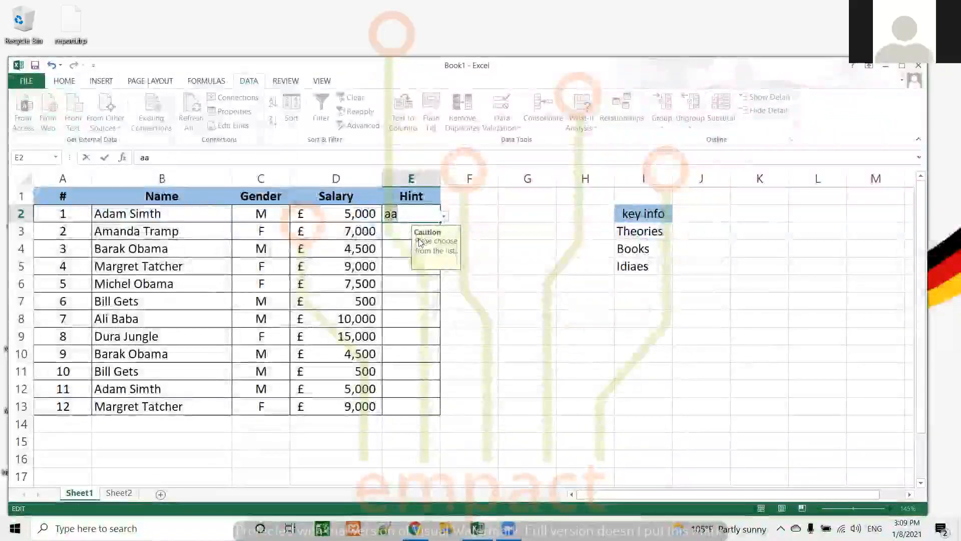
left_click(444, 216)
left_click(473, 288)
- Choose Books from cell E2's dropdown list, and replace it with Idiaes from the same list
left_click(444, 217)
left_click(389, 233)
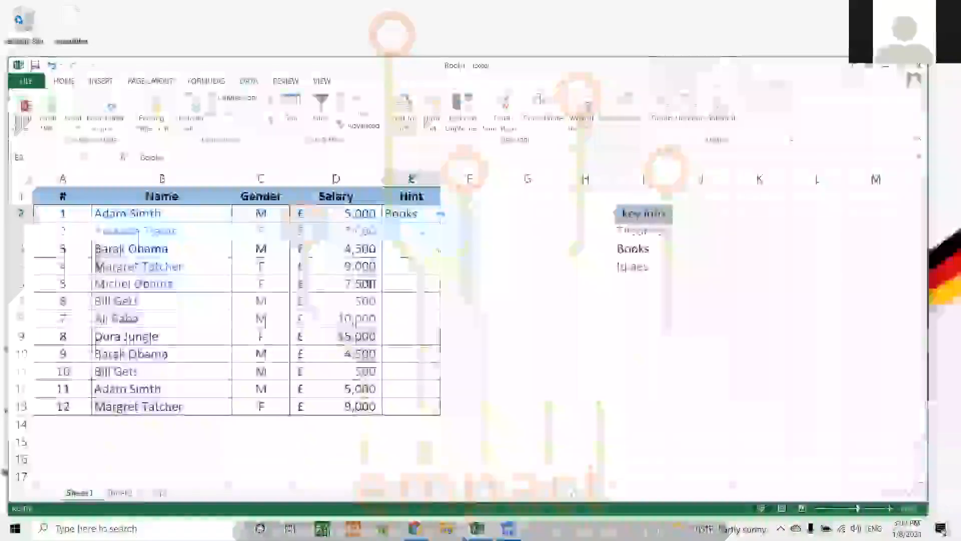
left_click(444, 216)
left_click(400, 243)
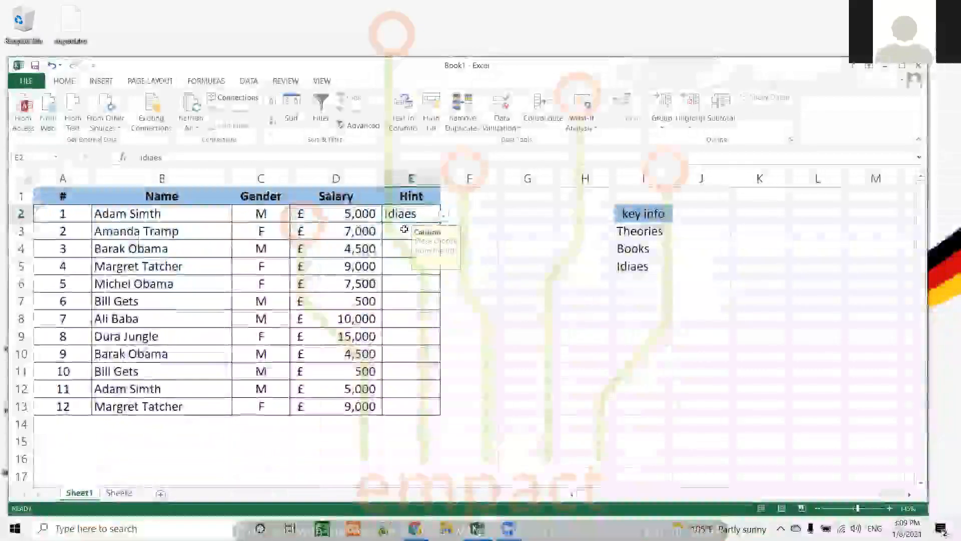
- Set cell E3's data validation to allow only whole numbers less than a maximum of 7000, with Ignore blank on
left_click(405, 229)
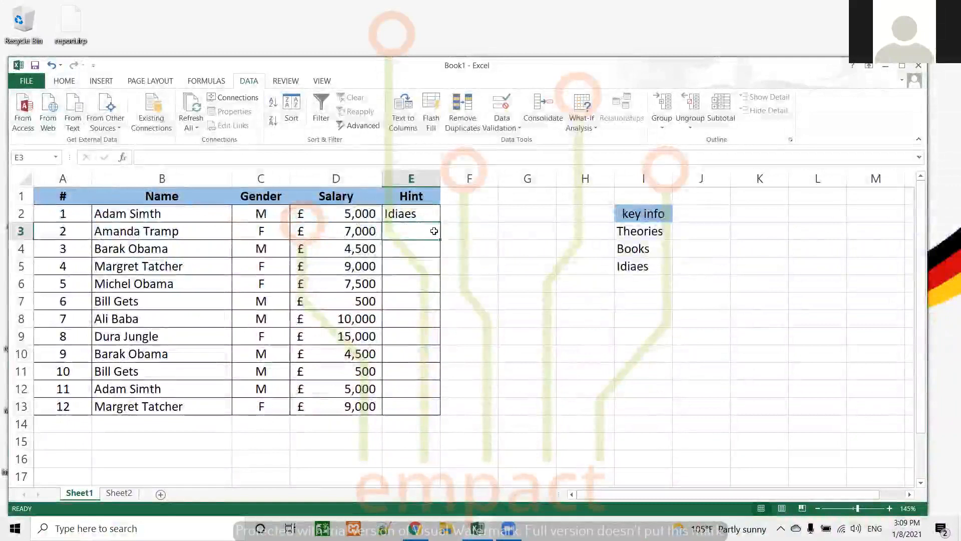
left_click(518, 129)
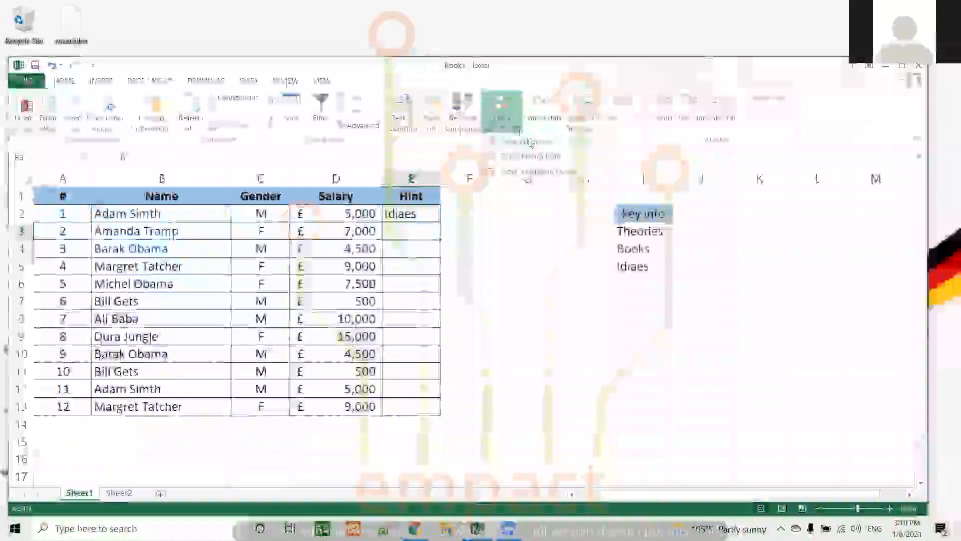
left_click(531, 141)
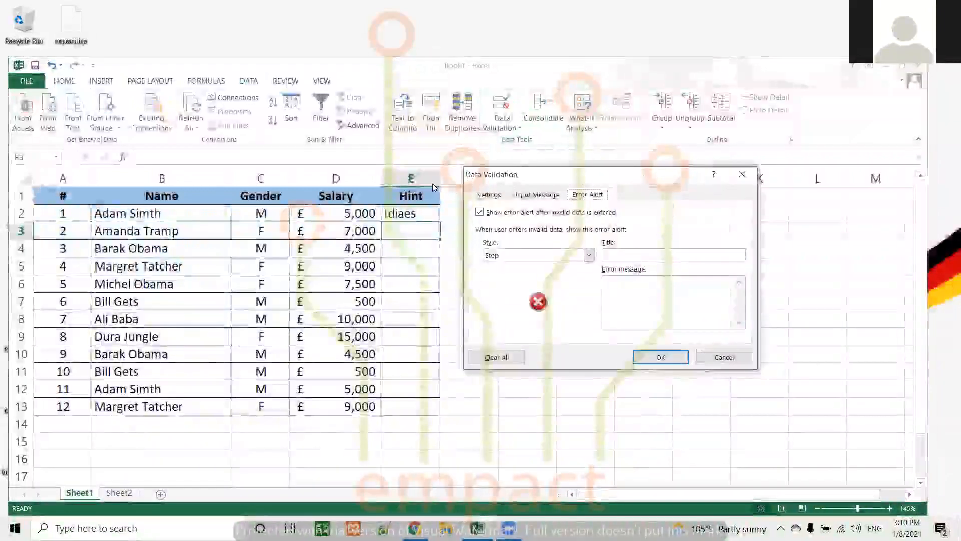
left_click(489, 195)
left_click(569, 238)
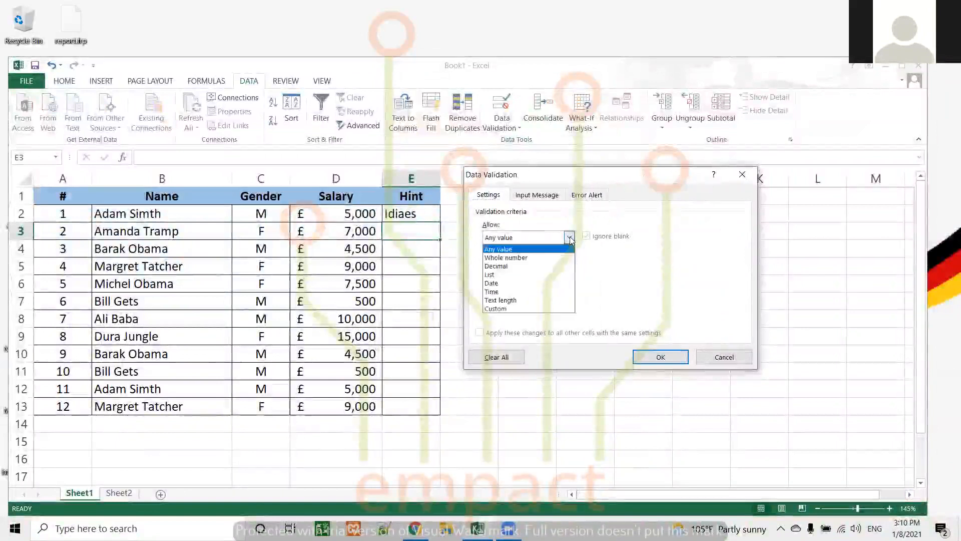
left_click(520, 258)
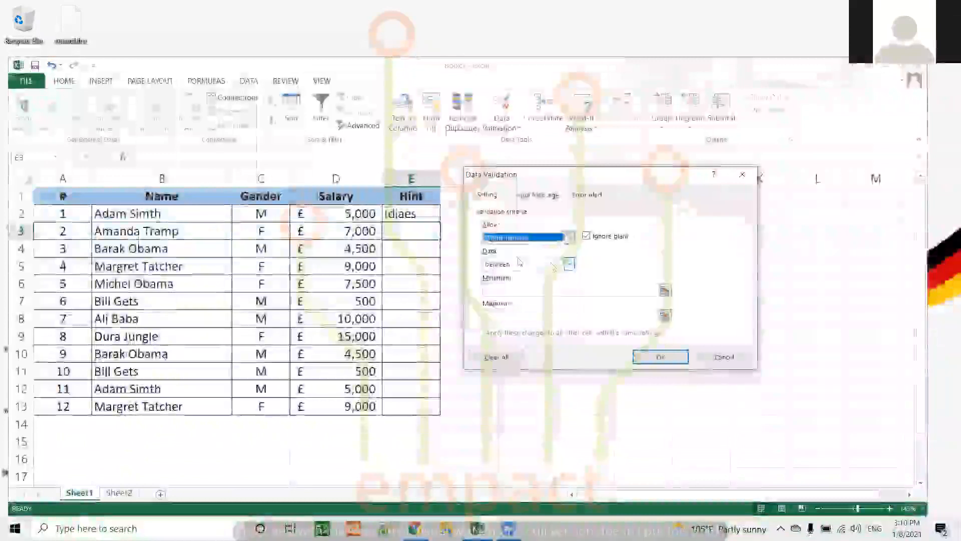
left_click(569, 263)
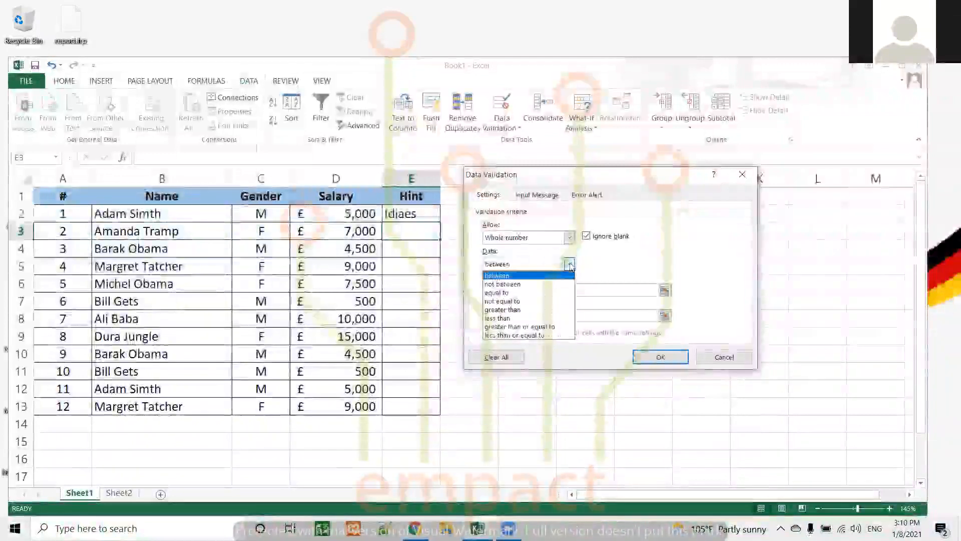
left_click(501, 318)
left_click(517, 290)
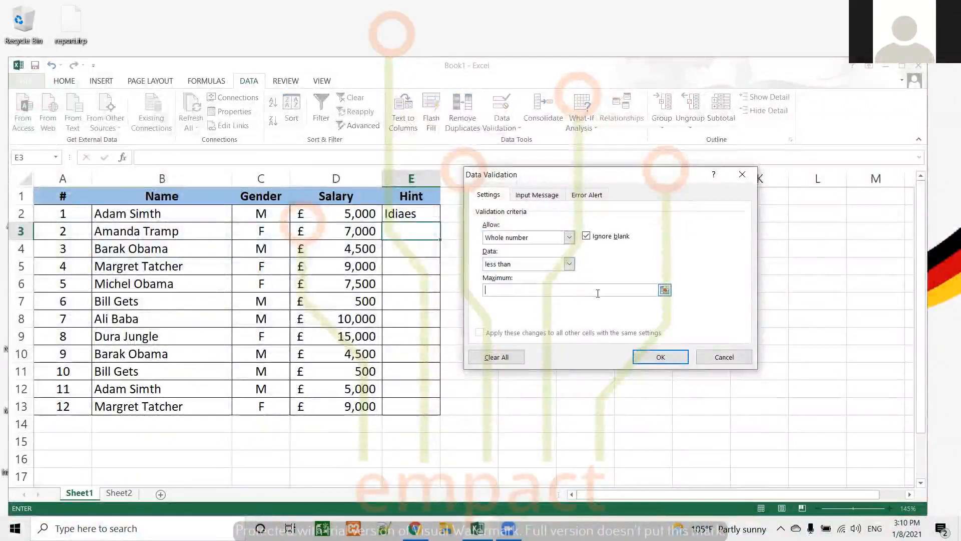
key("Home")
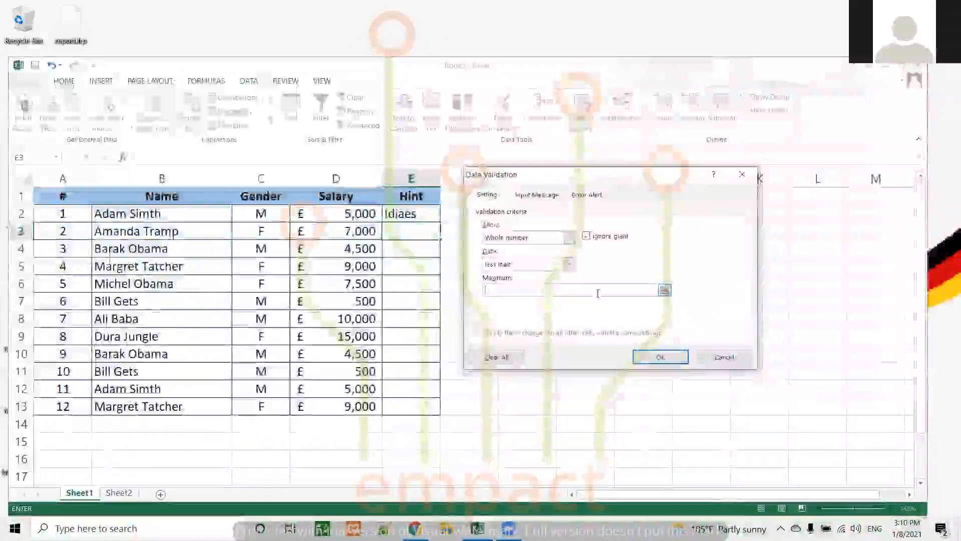
type("000")
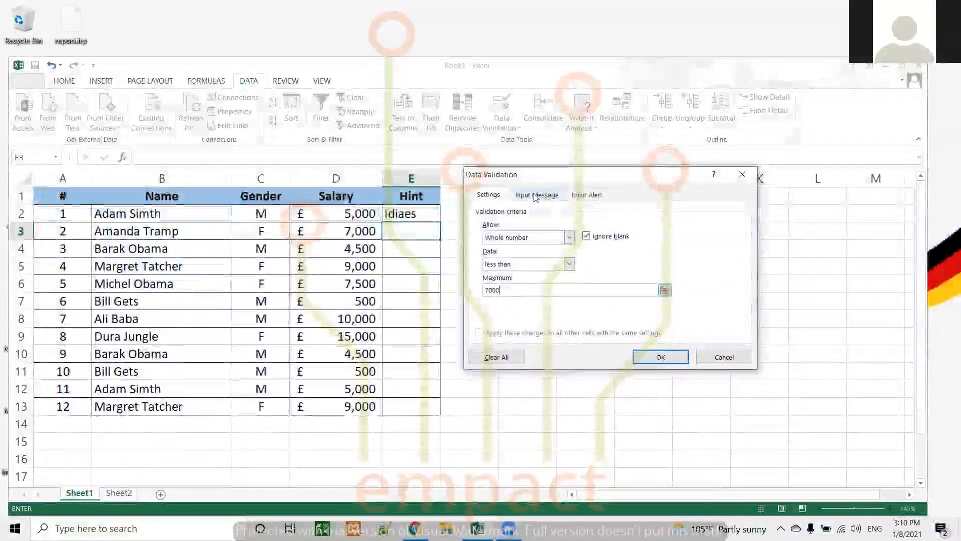
- Add an input message to cell E3's validation with the title 'Kindly' and the text 'do not excced your limit'
left_click(535, 196)
left_click(495, 253)
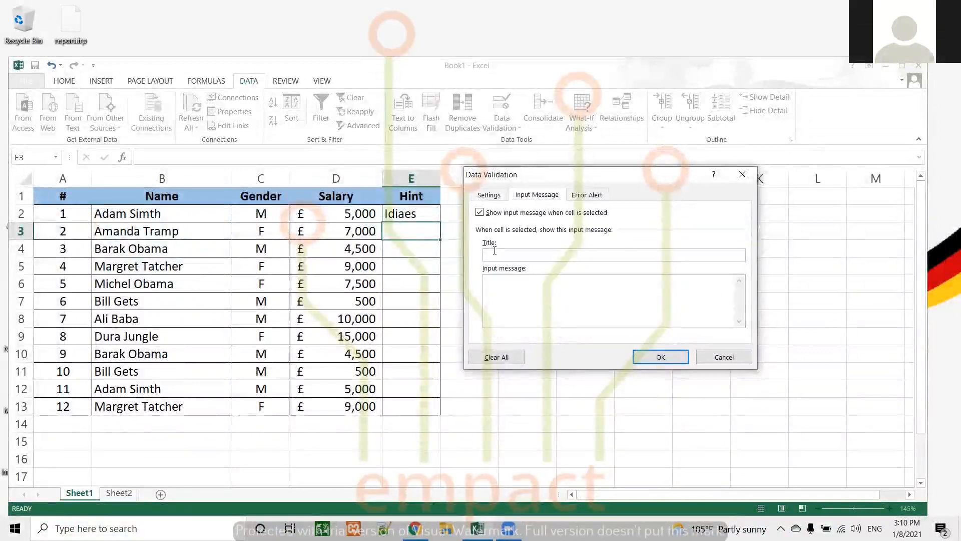
type("Kindly")
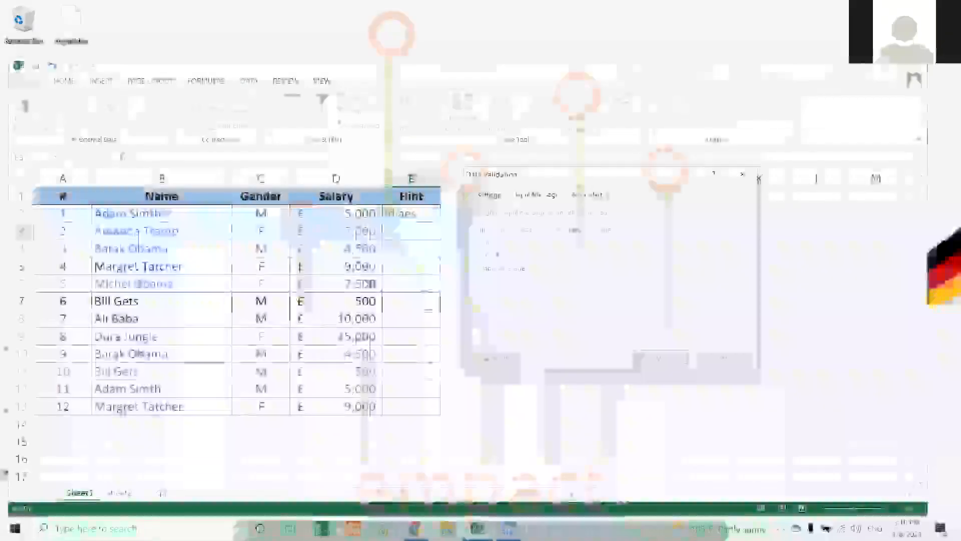
left_click(499, 277)
type("do sot exide")
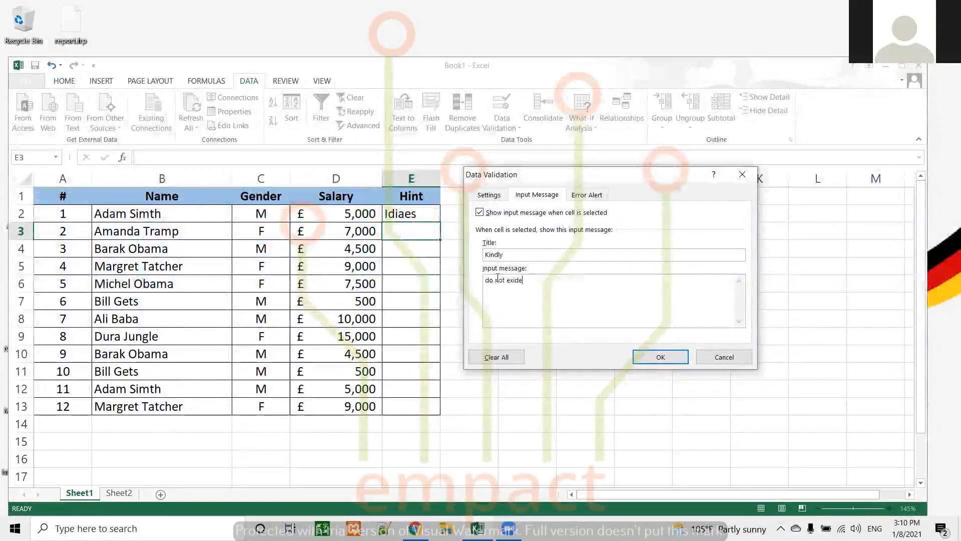
type("cced")
key("BackSpace")
key("BackSpace")
key("BackSpace")
key("BackSpace")
type("xc")
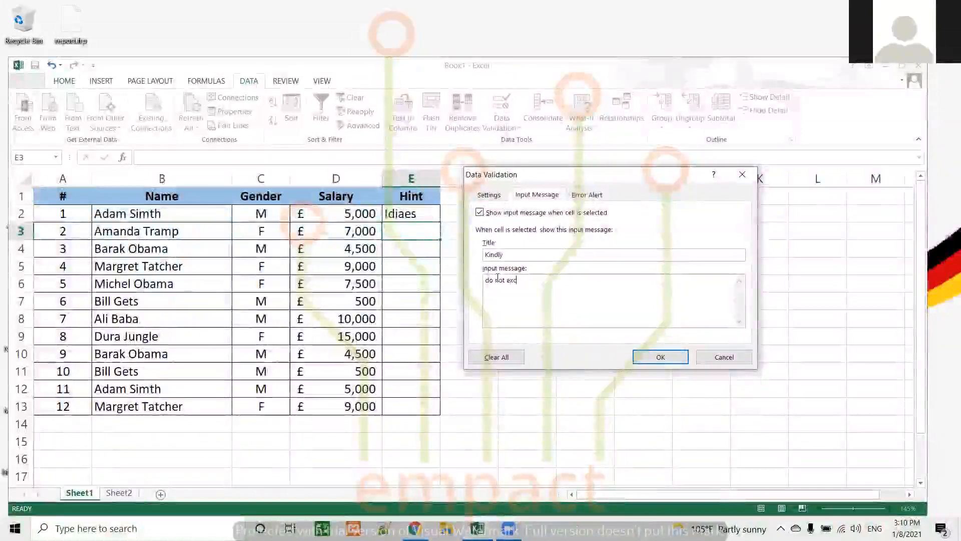
type("ced your limit")
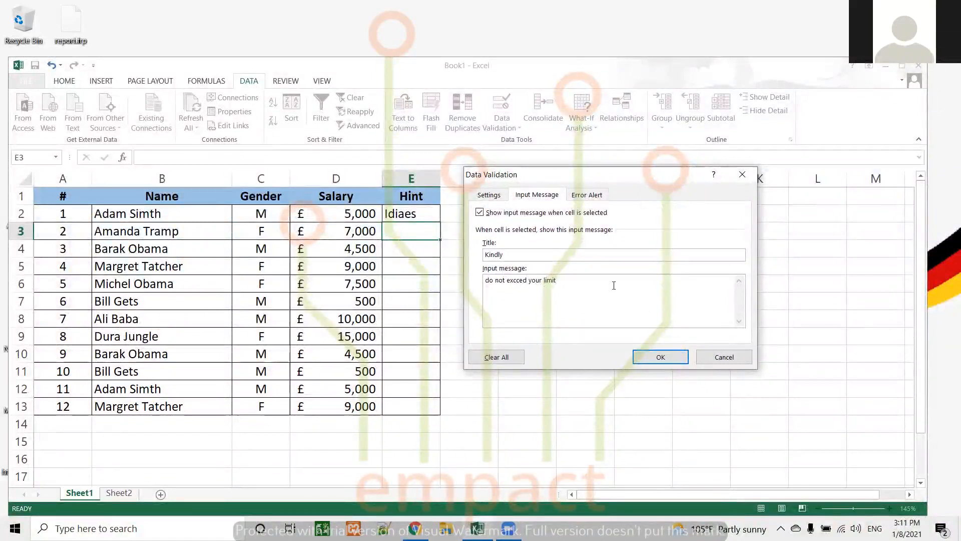
- Give cell E3's validation a Warning-style error alert titled 'warning' with the message 'you havde £7000 as an income', and apply the validation
left_click(589, 195)
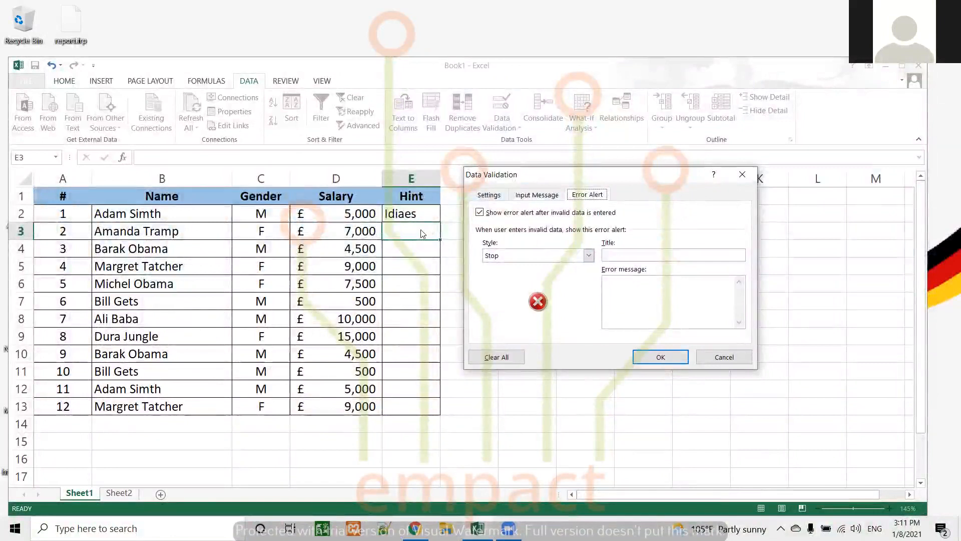
left_click(588, 255)
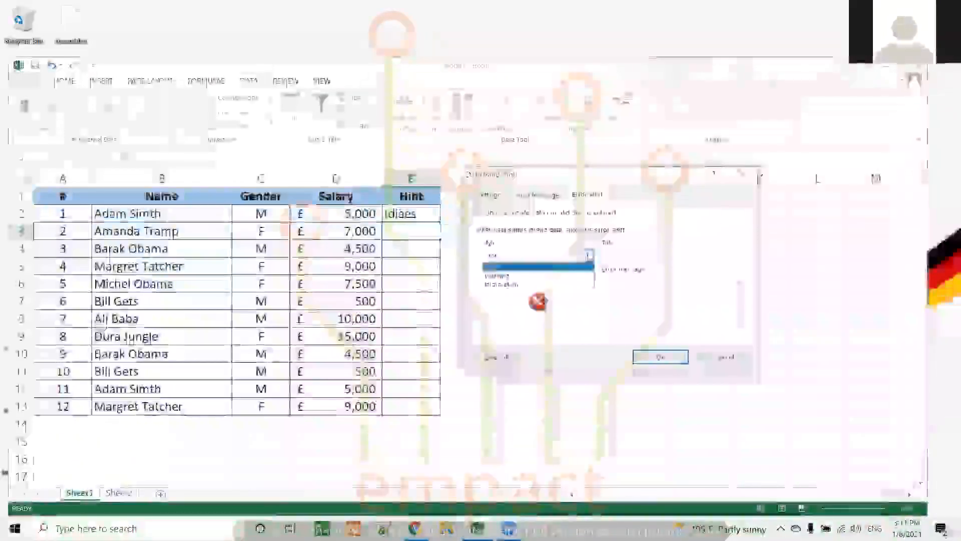
left_click(515, 285)
left_click(589, 256)
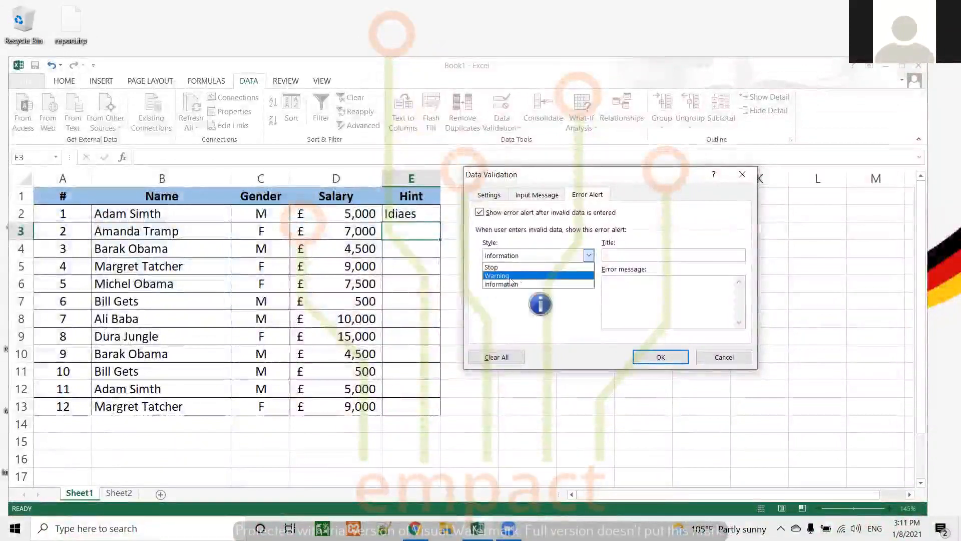
left_click(509, 278)
left_click(619, 253)
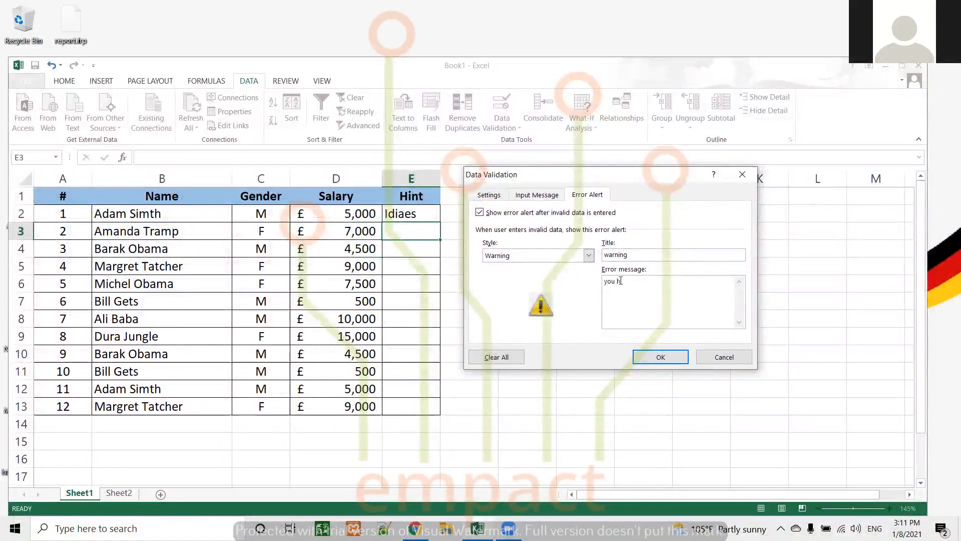
type("avde ")
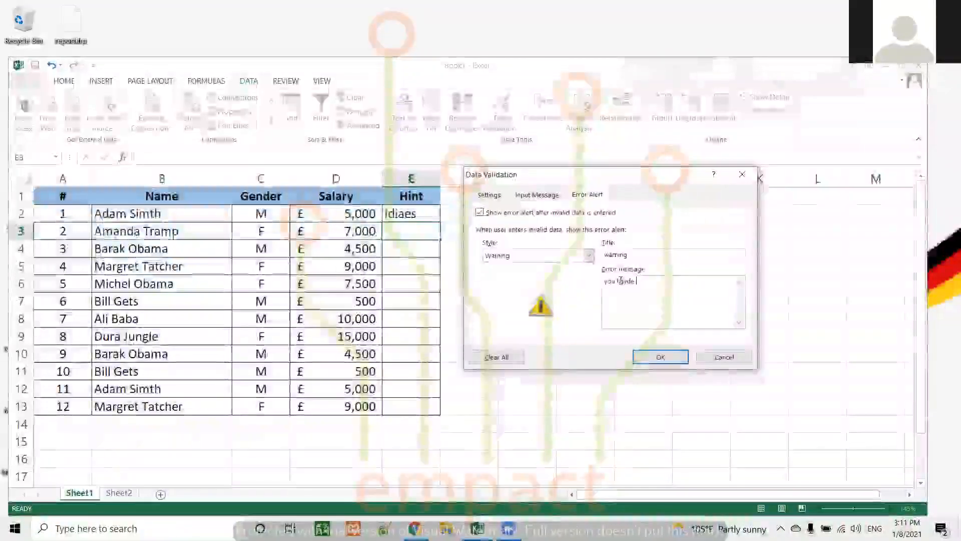
type("£7000 as an")
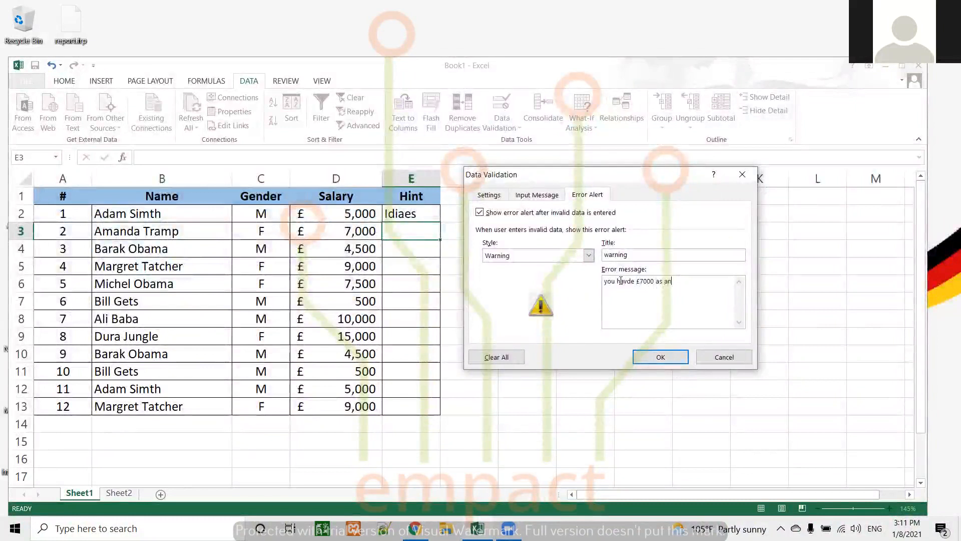
type("income")
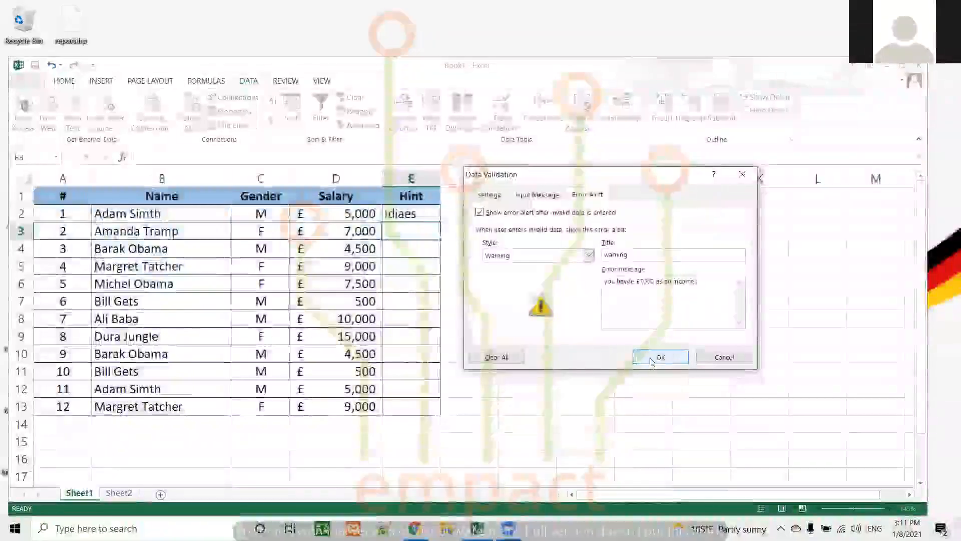
left_click(650, 359)
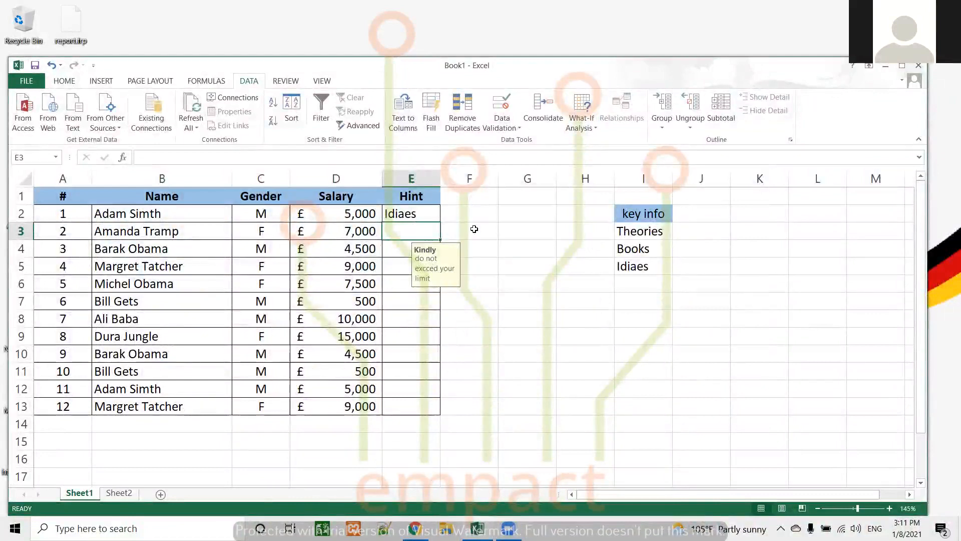
- Enter 5000 in cell E3, then test the limit with 7001 and decline to continue at the warning
type("5000")
key("Return")
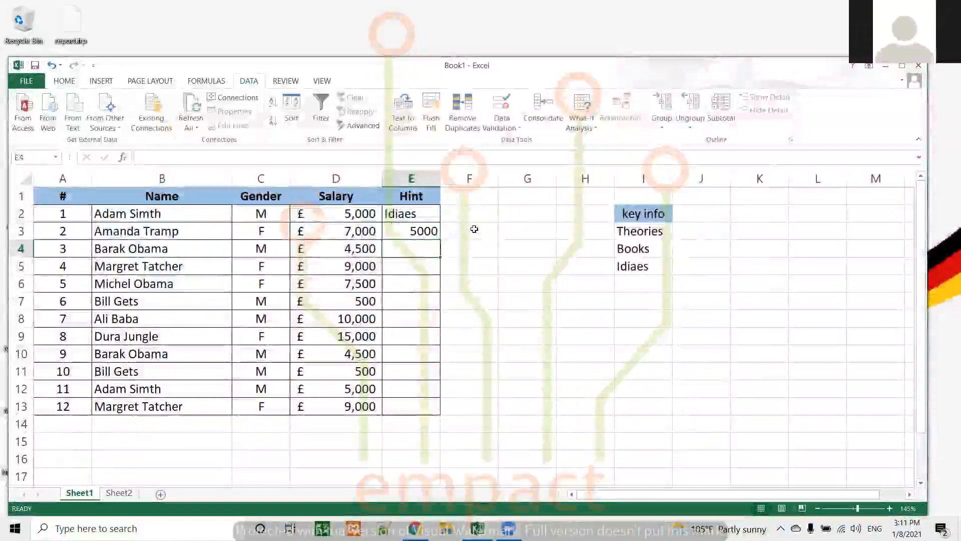
left_click(423, 231)
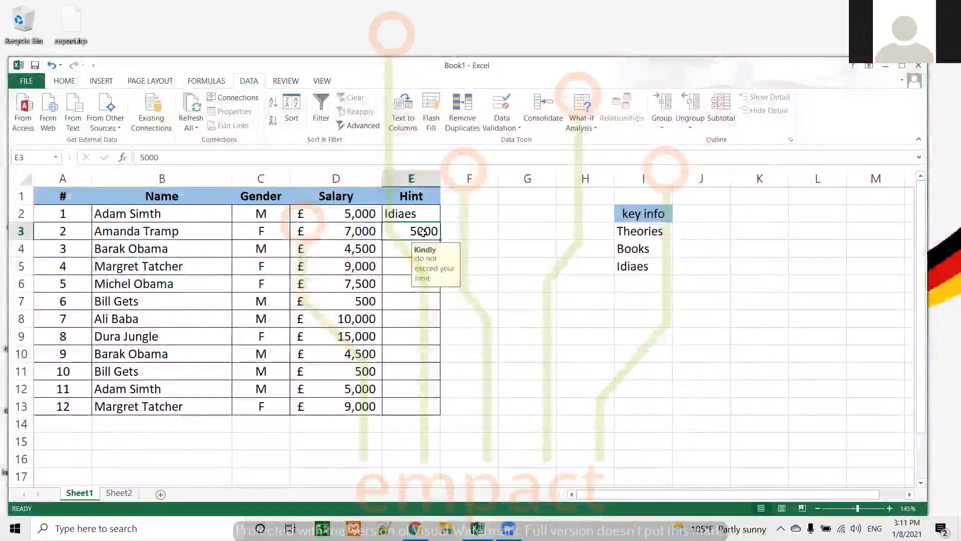
type("7")
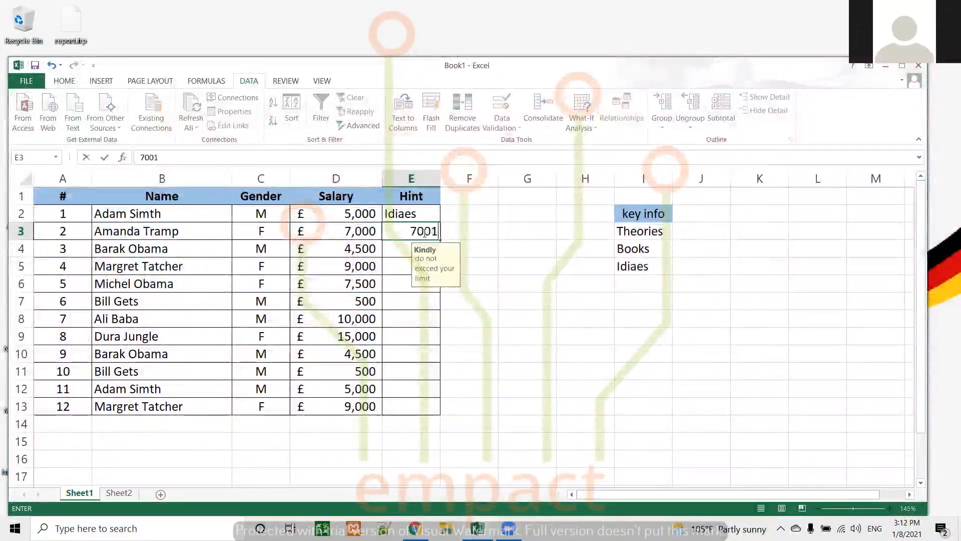
type("001")
key("Return")
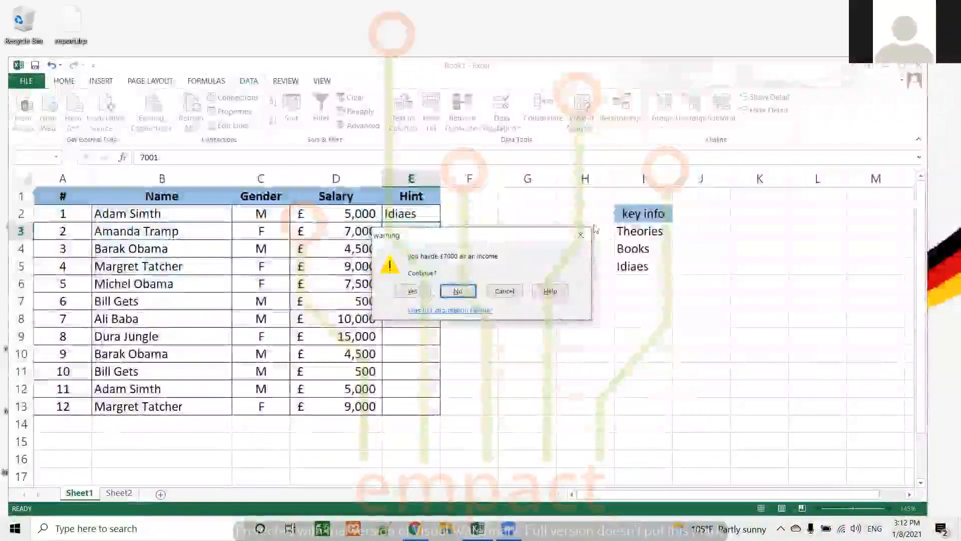
left_click_drag(494, 241, 596, 229)
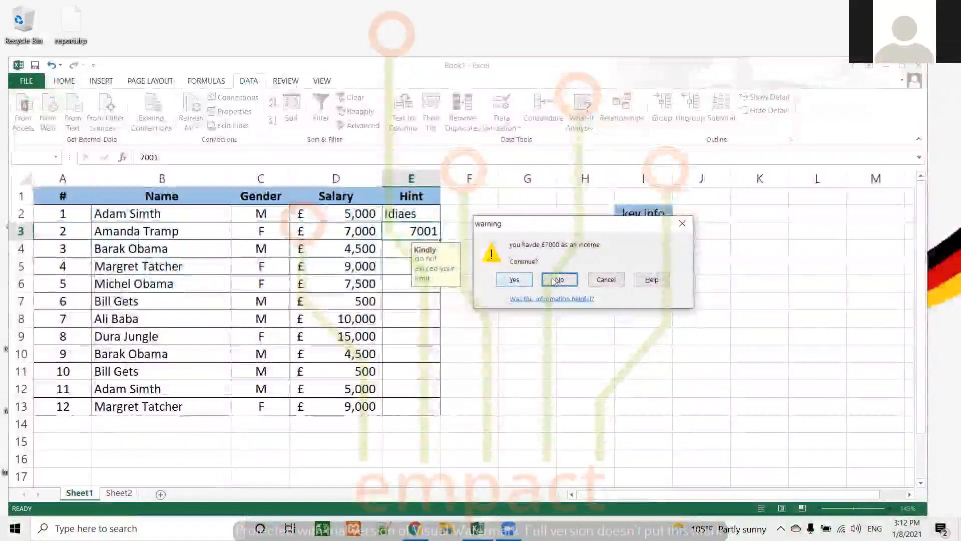
left_click(559, 280)
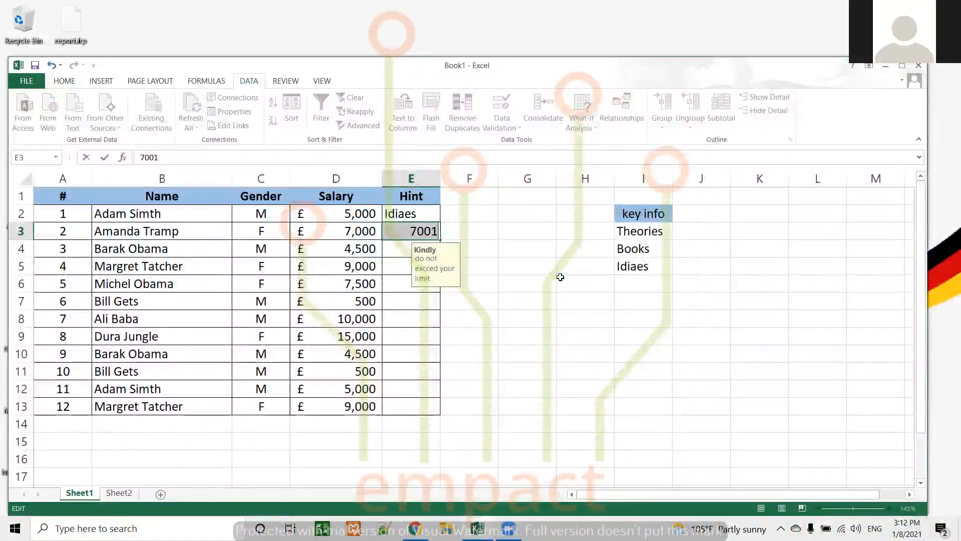
- Try 7000 in cell E3, decline to continue at the warning, and enter 6999 instead
type("7")
key("Return")
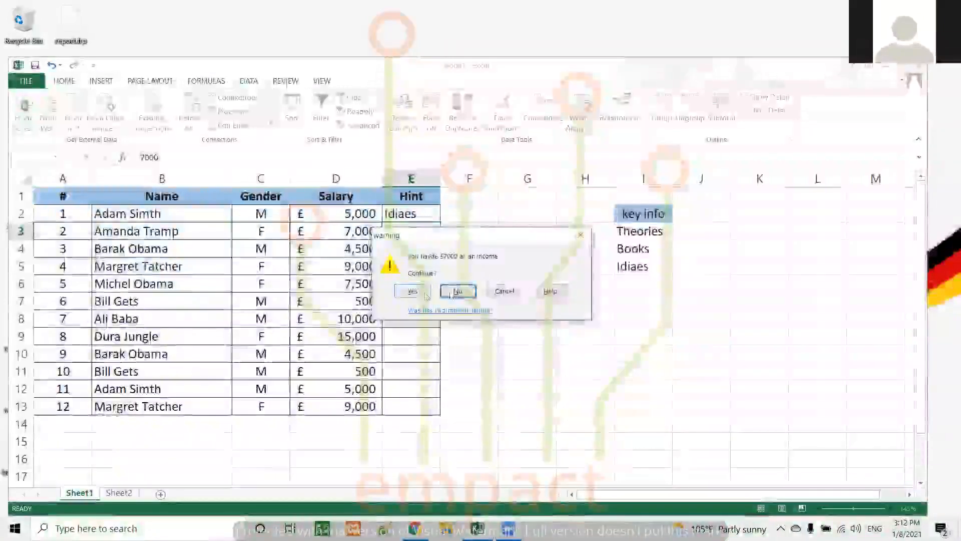
left_click(458, 291)
type("6")
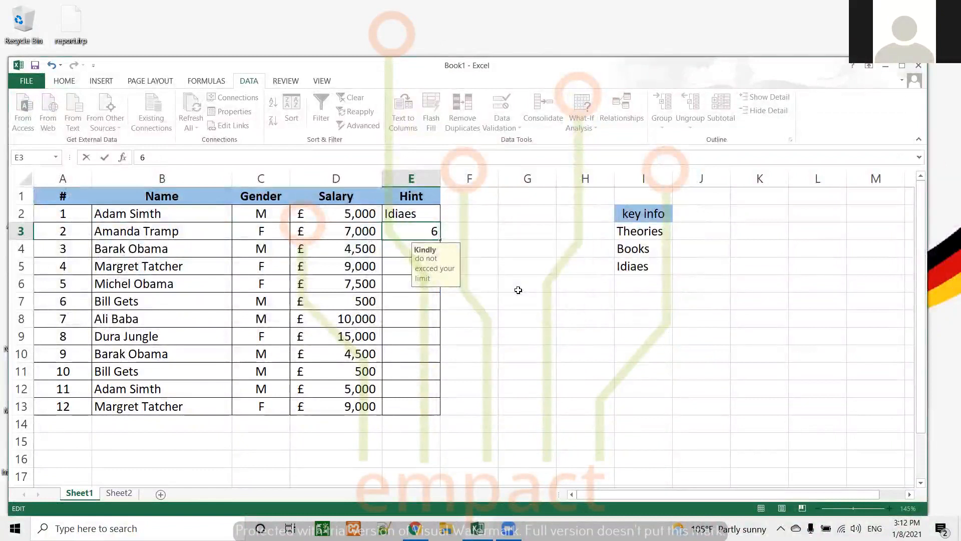
type("999")
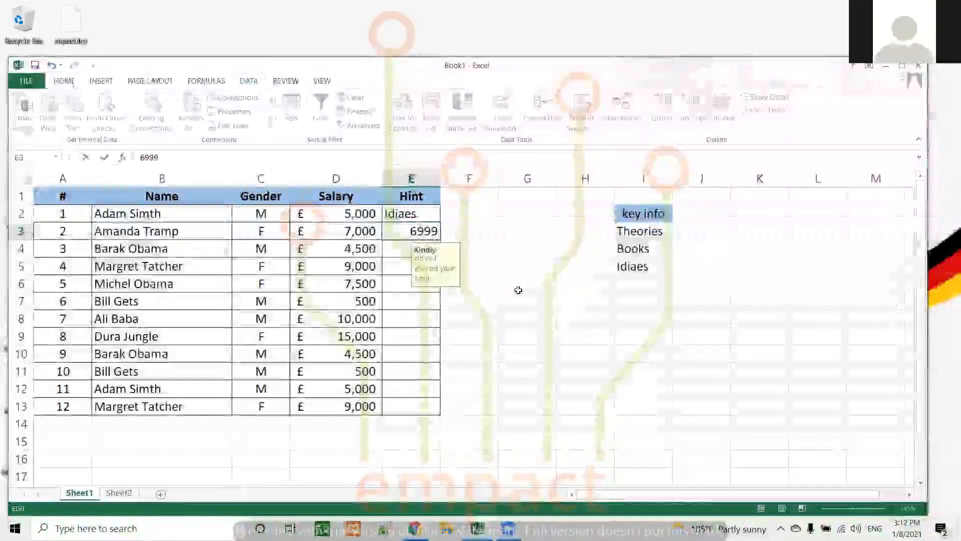
key("Return")
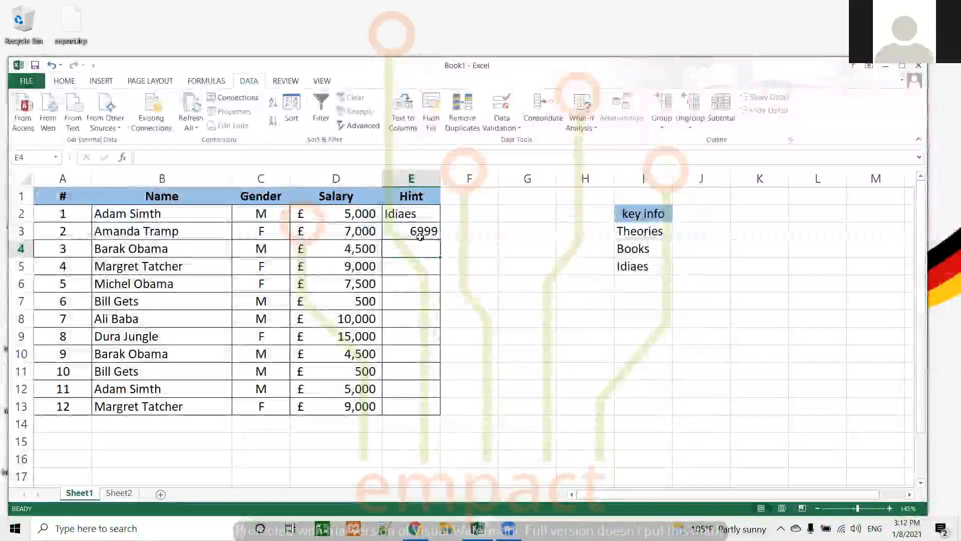
- Replace cell E3's value with 7000, continuing past the validation warning
left_click(420, 237)
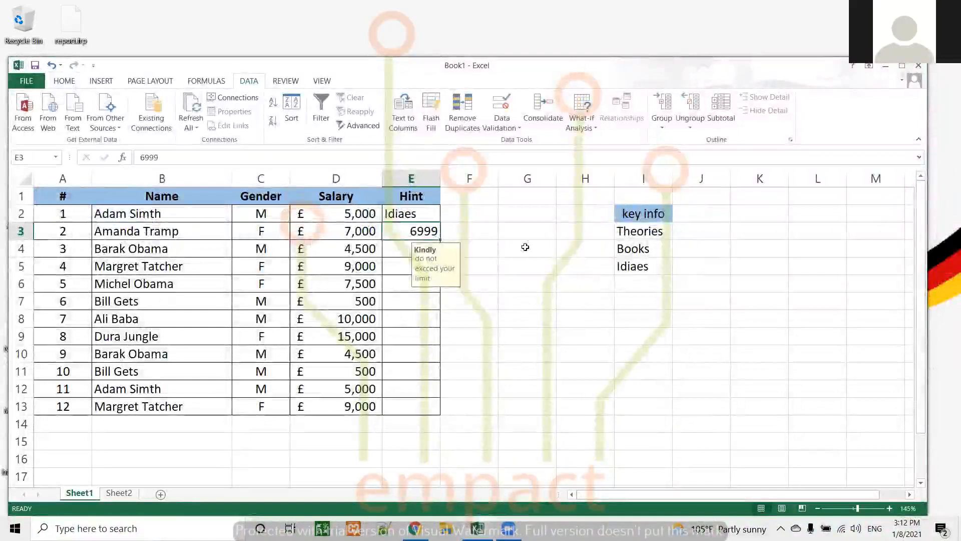
type("7000")
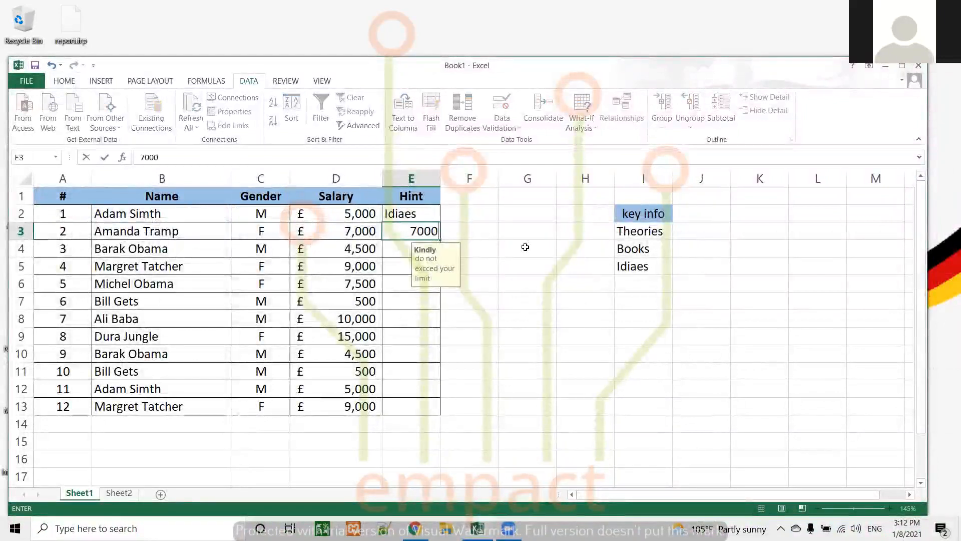
key("Return")
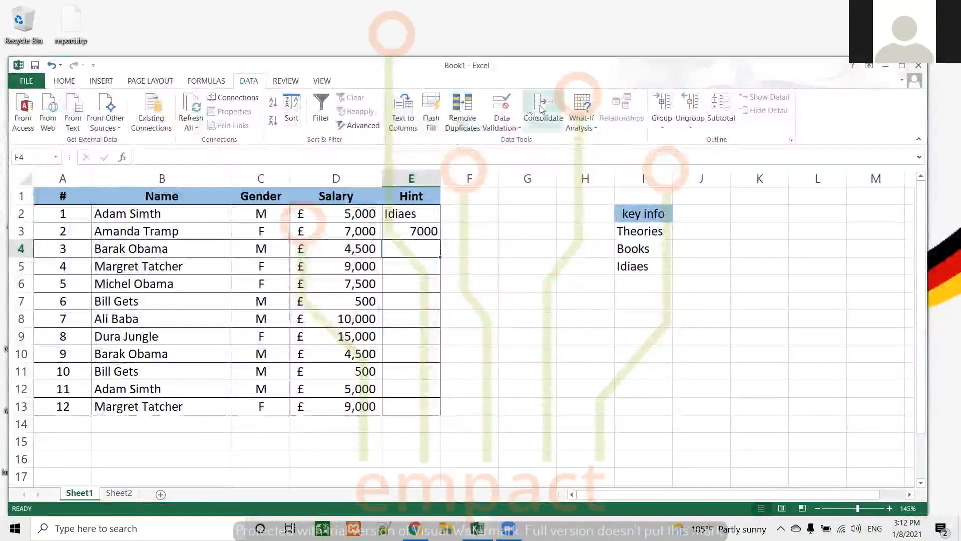
- Set cell E4's data validation to allow only a text length less than or equal to a maximum of 5
left_click(507, 127)
left_click(522, 143)
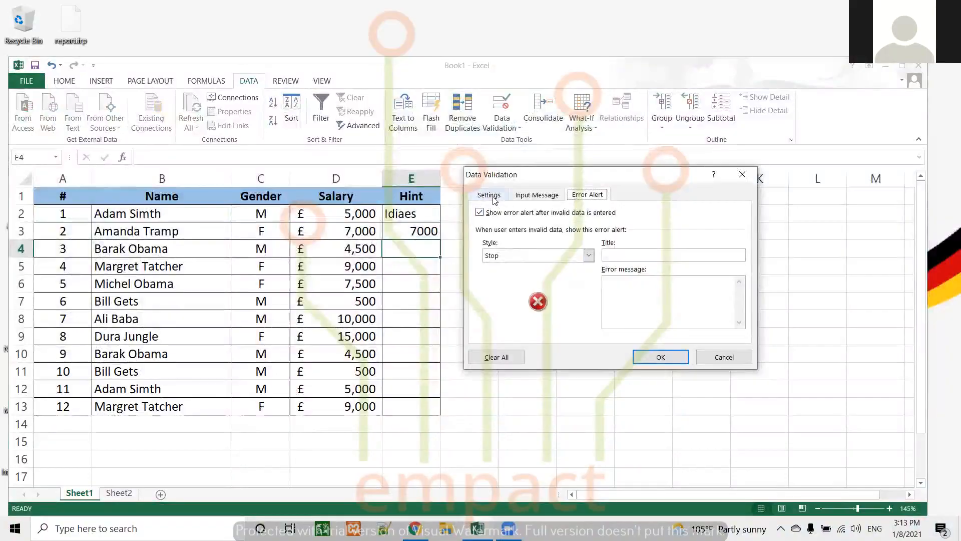
left_click(489, 195)
left_click(569, 237)
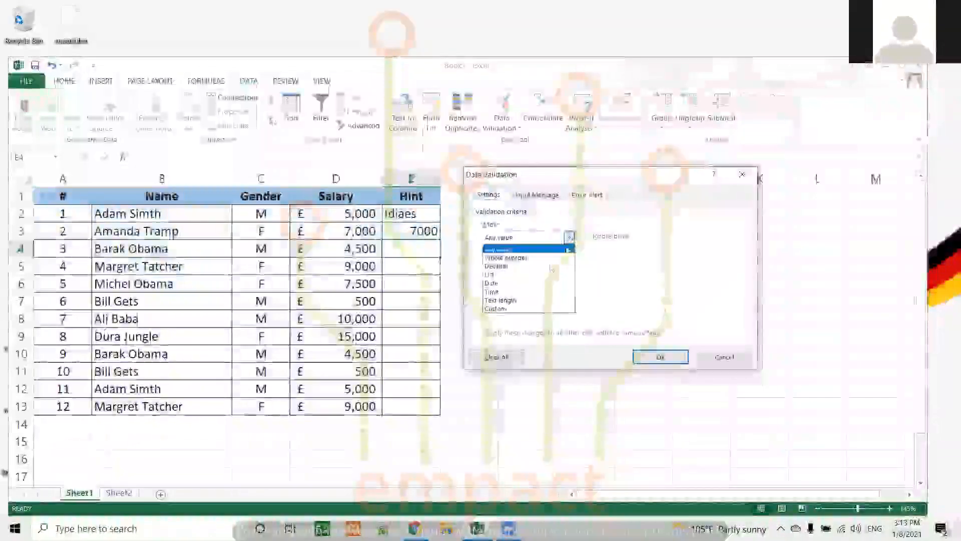
left_click(524, 299)
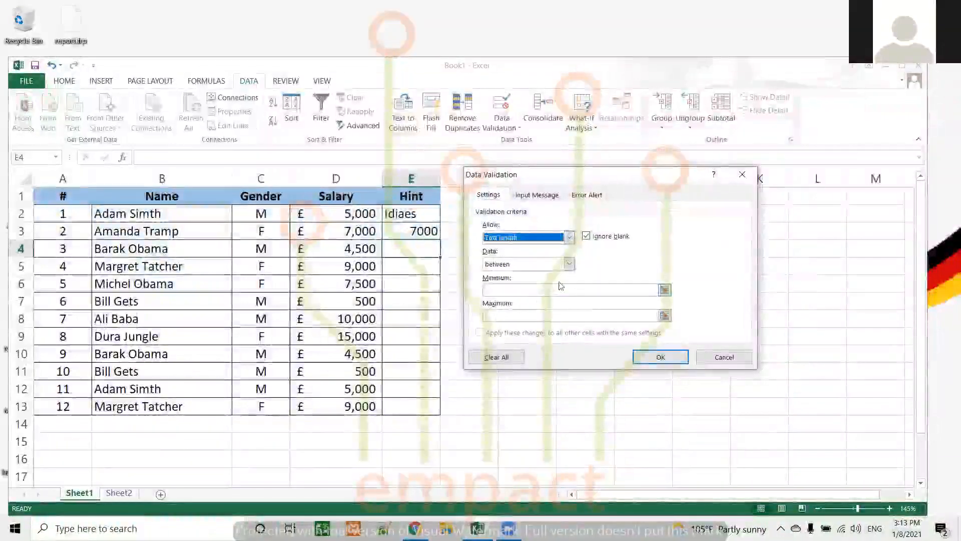
left_click(570, 263)
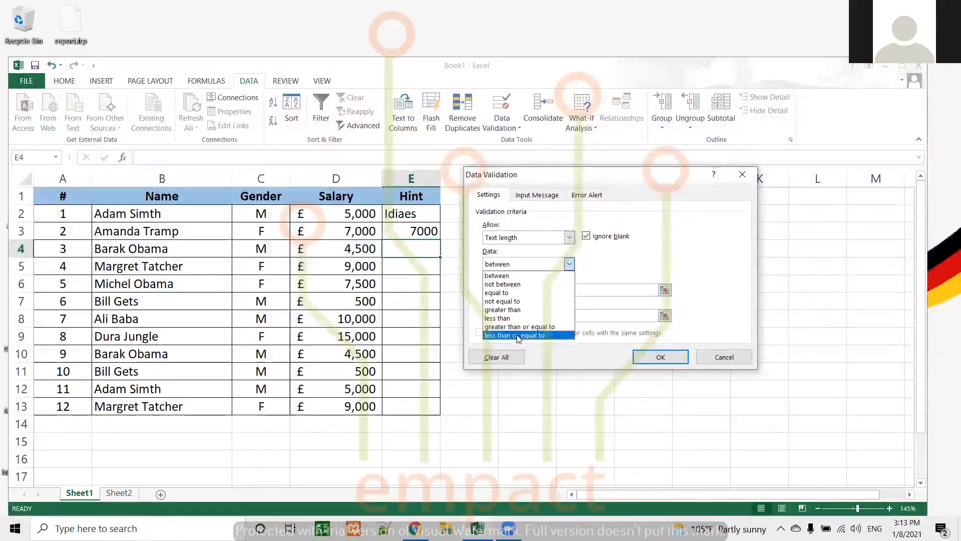
left_click(516, 334)
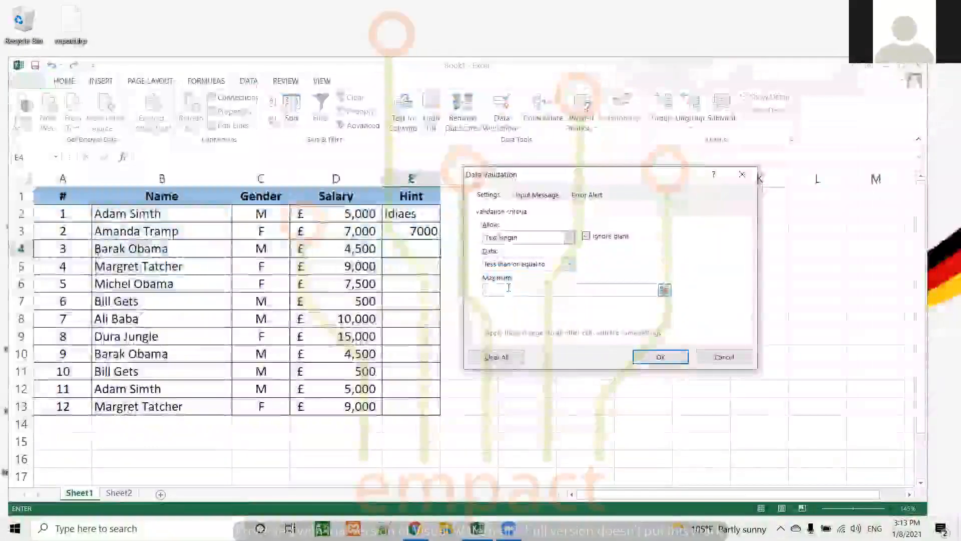
left_click(508, 288)
type("5")
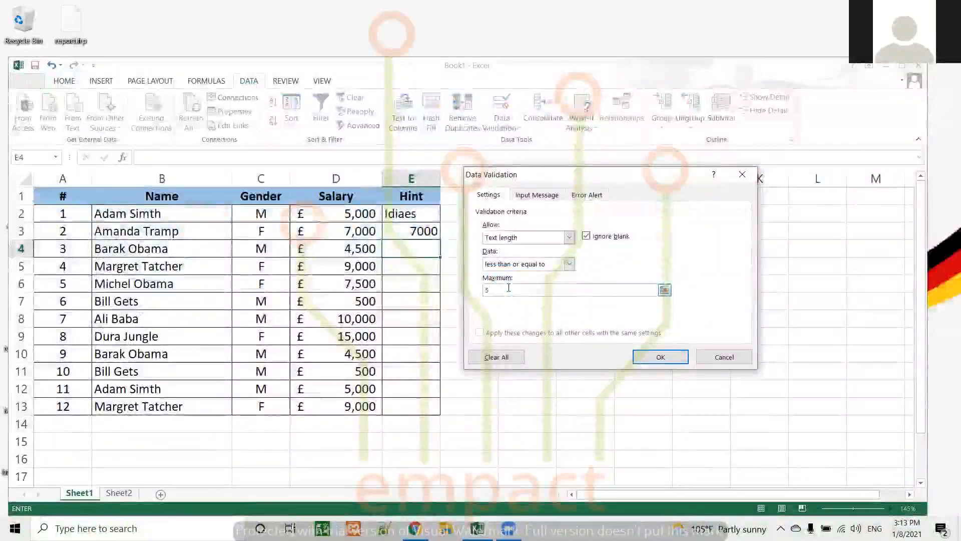
- Add the input message "hi" and an Information-style error alert reading "do waht you want" to cell E4's validation, and apply it
left_click(532, 196)
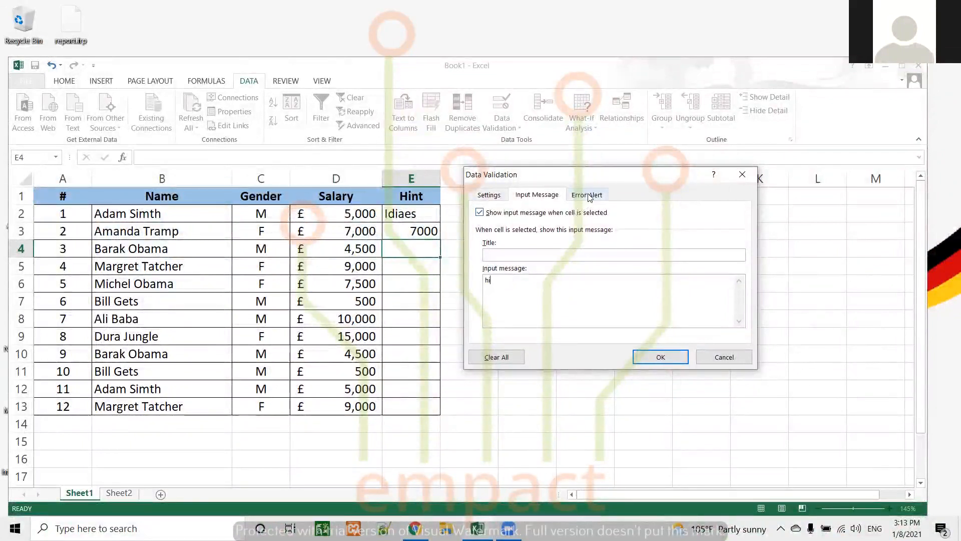
left_click(588, 195)
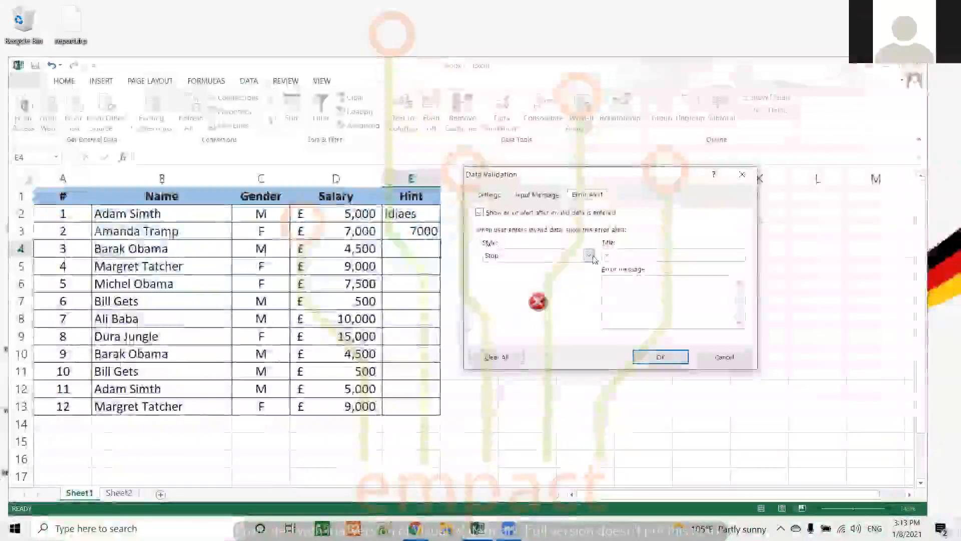
left_click(589, 255)
left_click(580, 283)
left_click(624, 286)
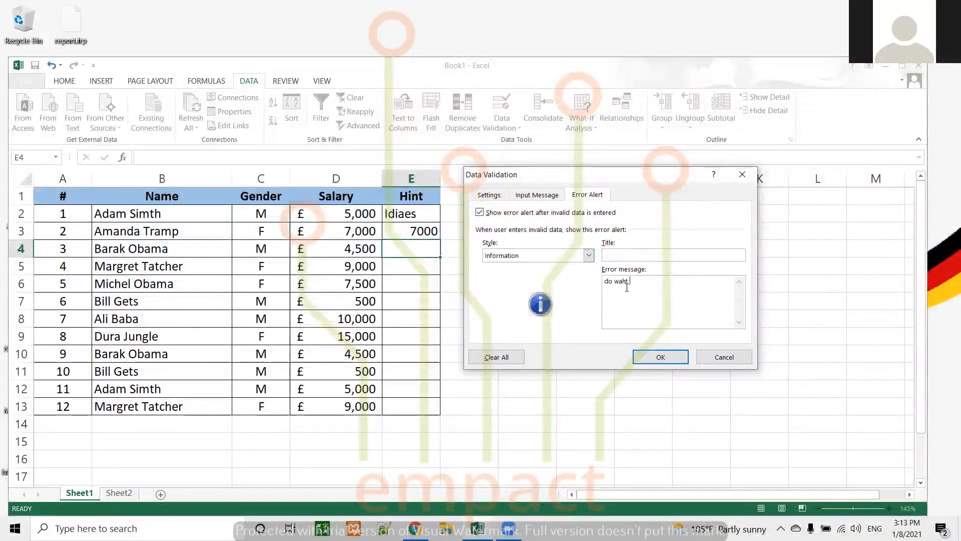
type("do waht")
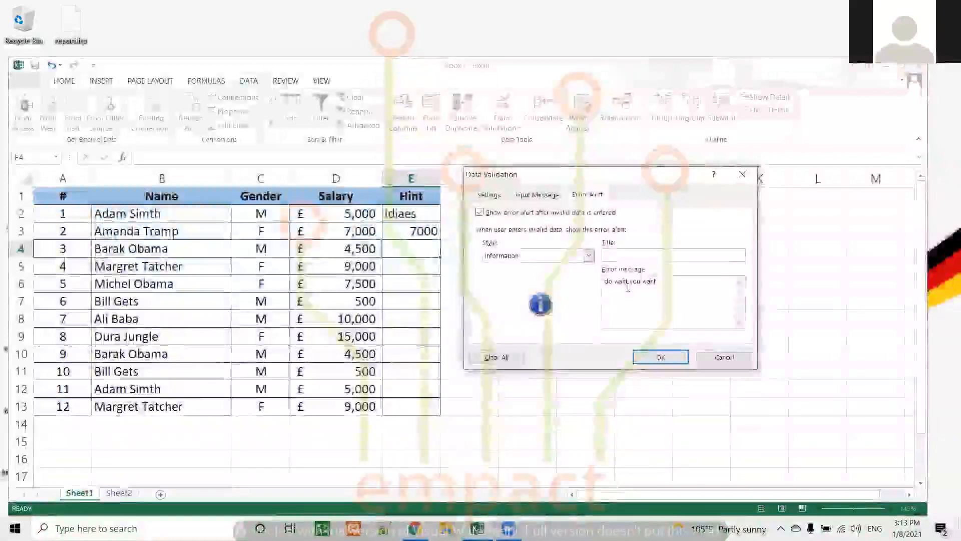
left_click(660, 357)
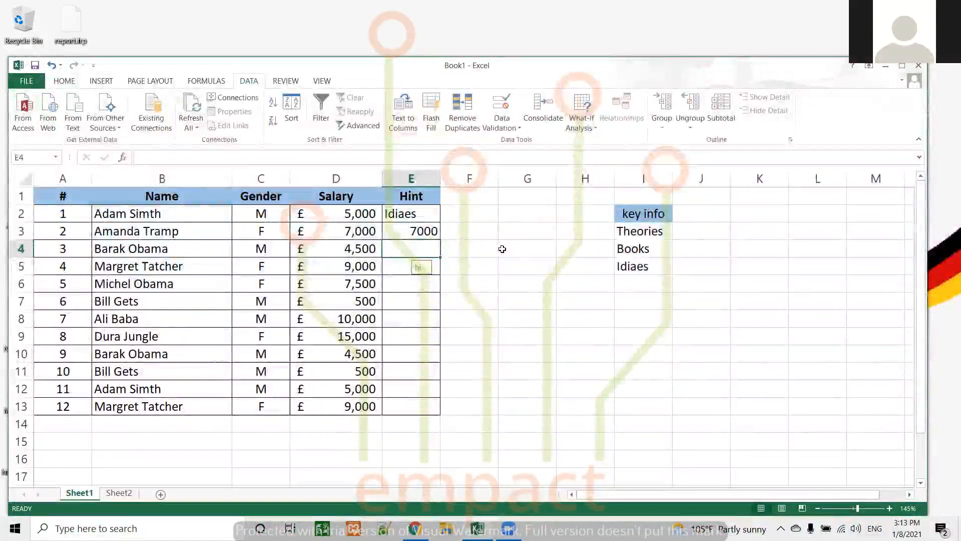
- Enter "hello" in cell E4, then extend it to "hello there" and accept the entry at the information alert
type("hello")
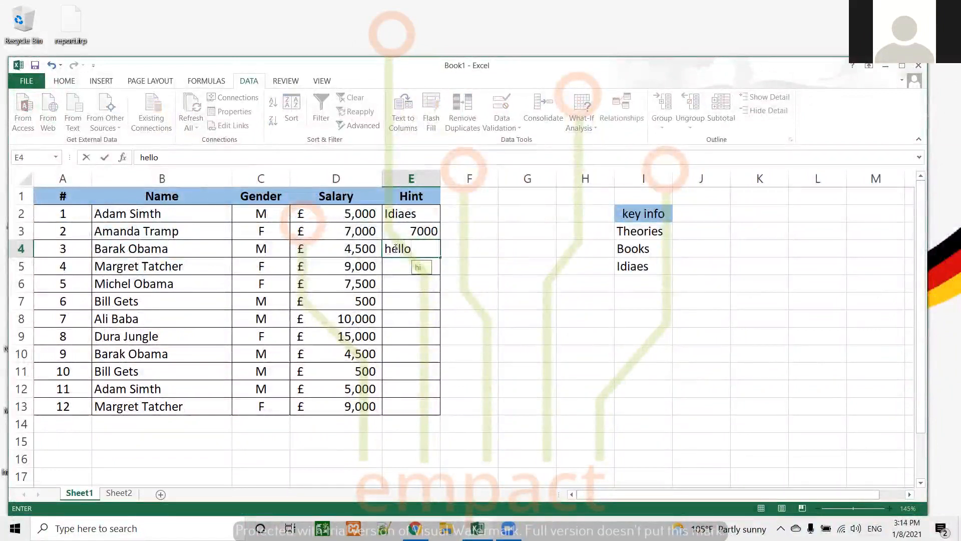
key("Return")
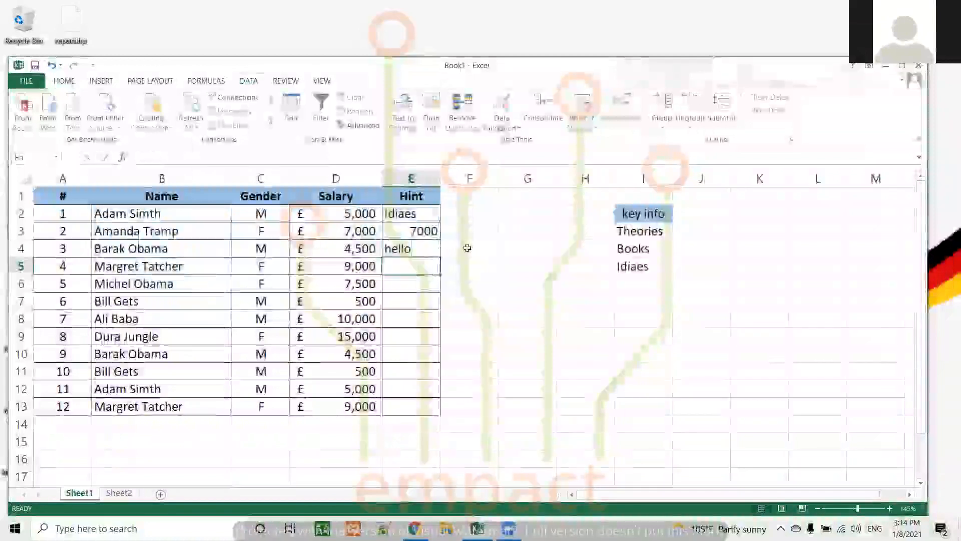
key("Up")
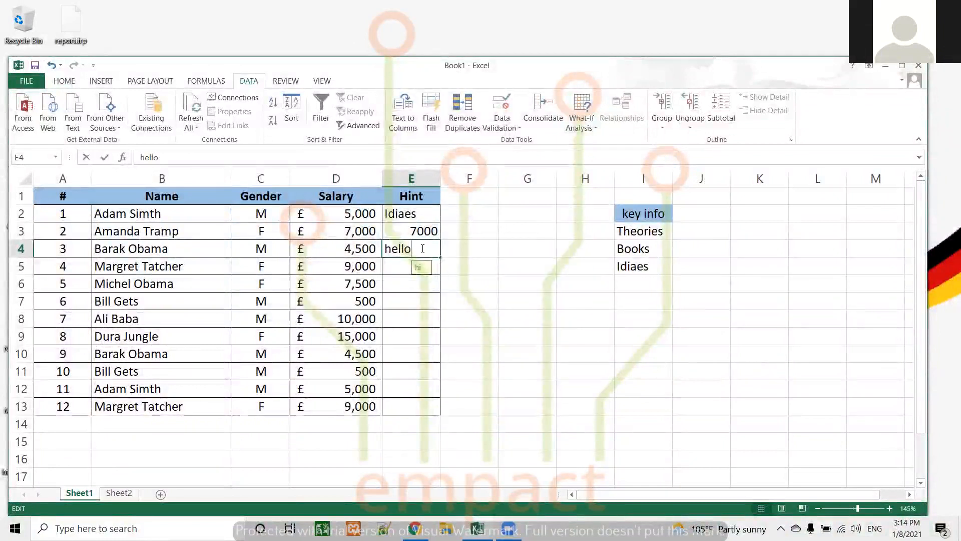
type("ther")
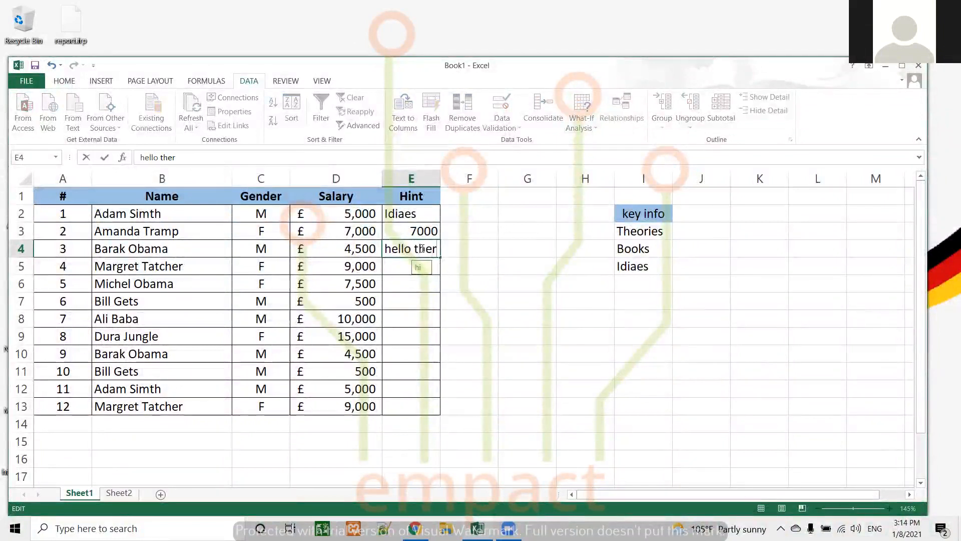
type("e")
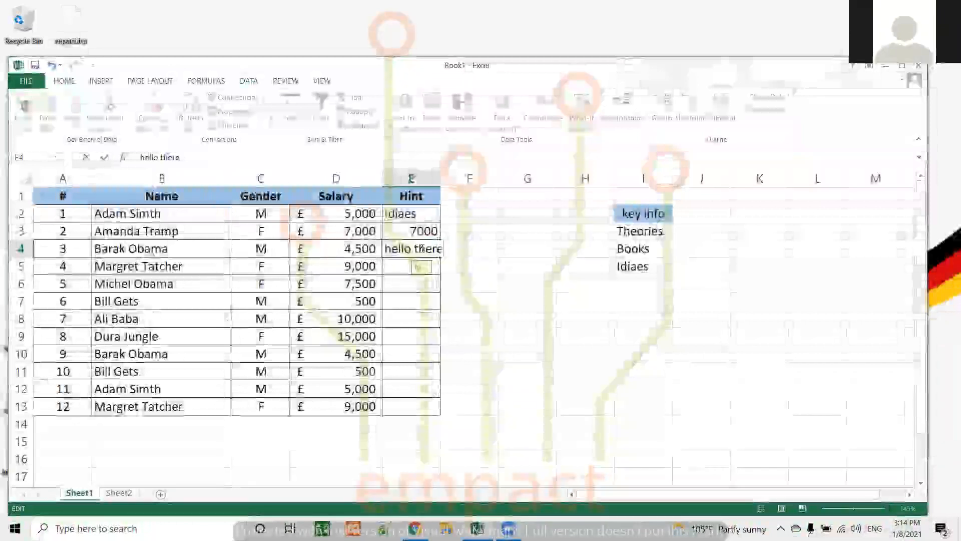
key("Return")
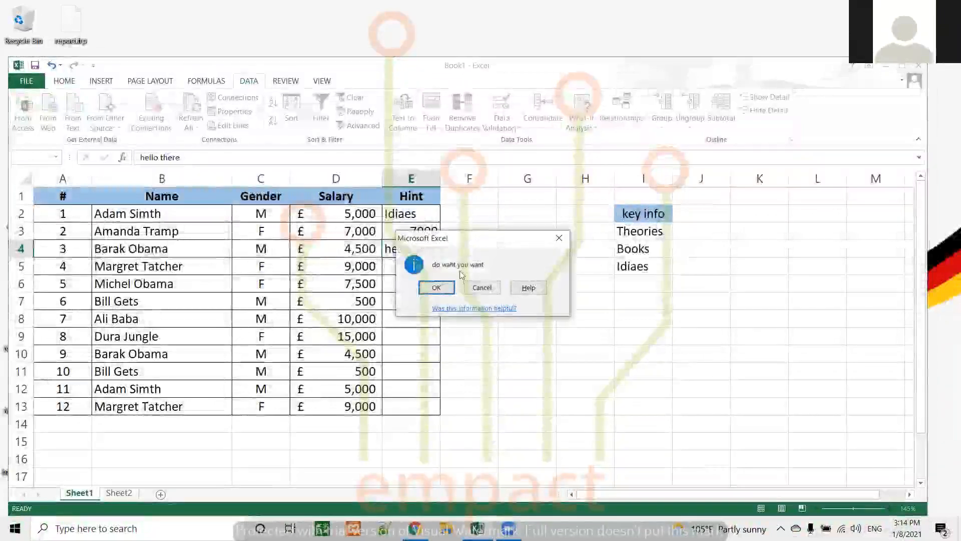
left_click(436, 287)
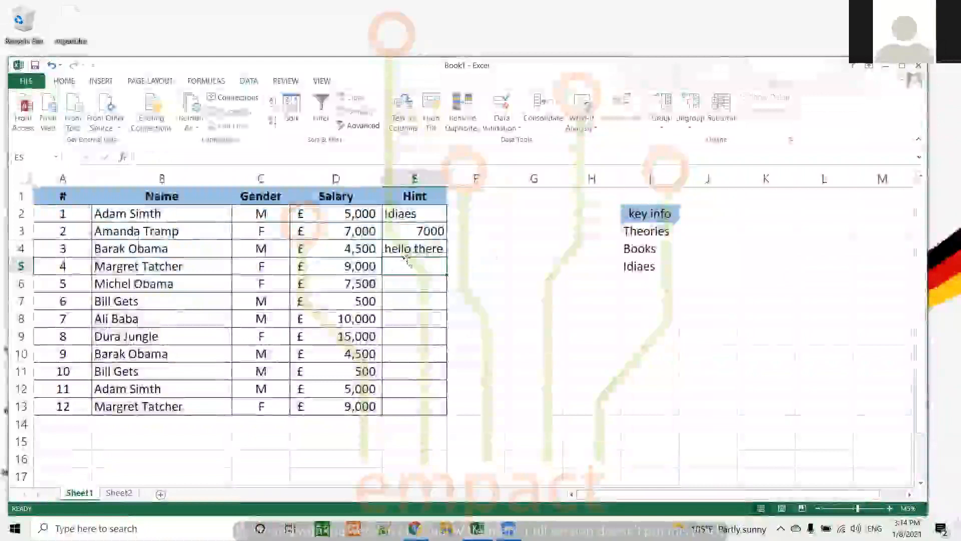
- Clear all data validation from cell E2, then enter "hjgjhgjhg" there to test free input
left_click(416, 250)
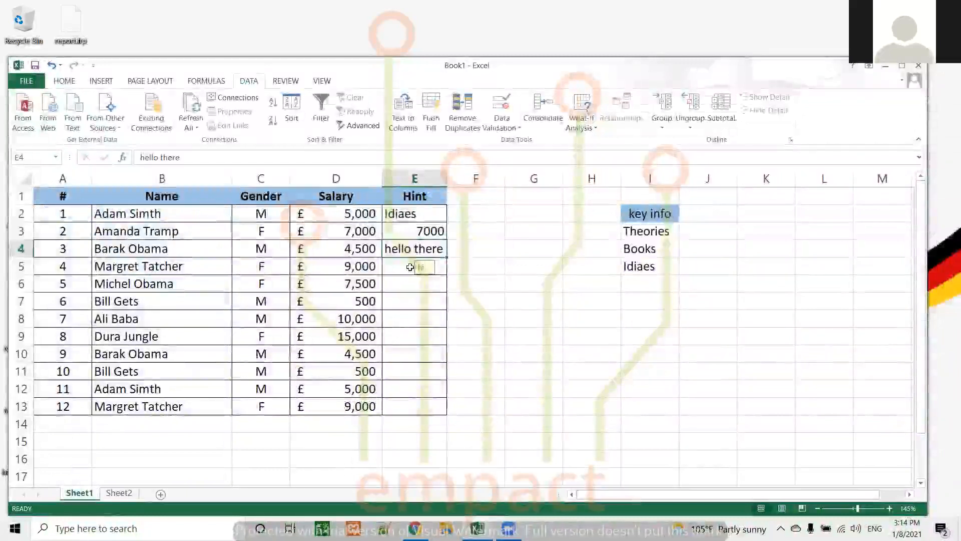
left_click(410, 267)
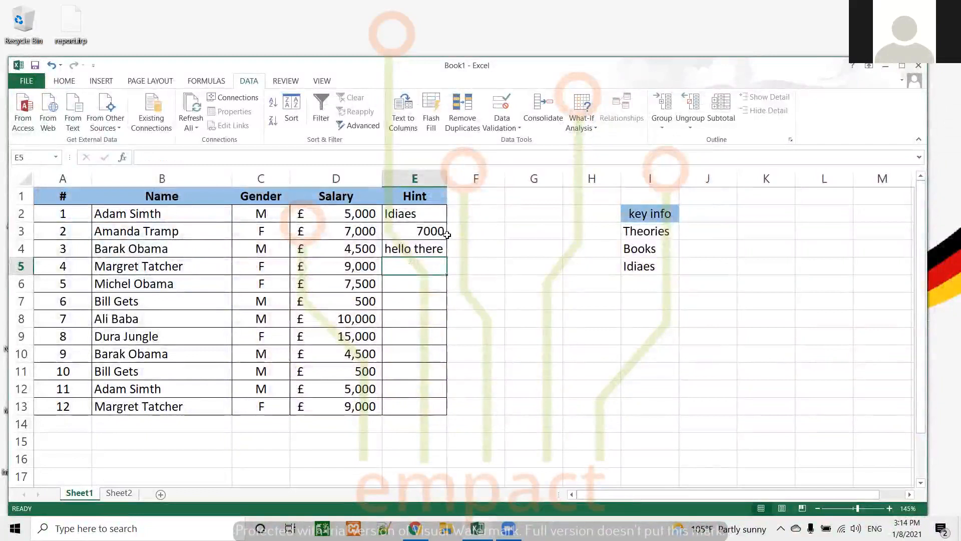
left_click(437, 217)
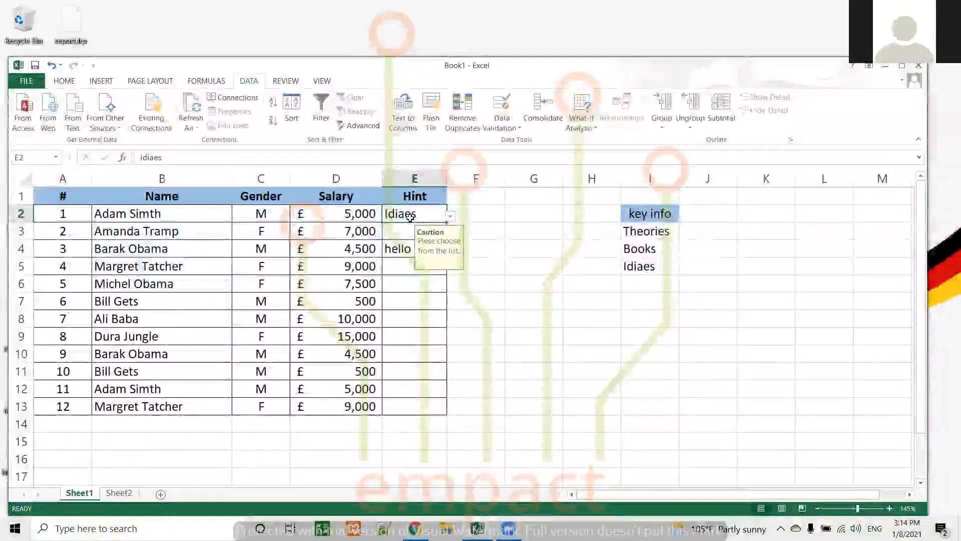
left_click(519, 128)
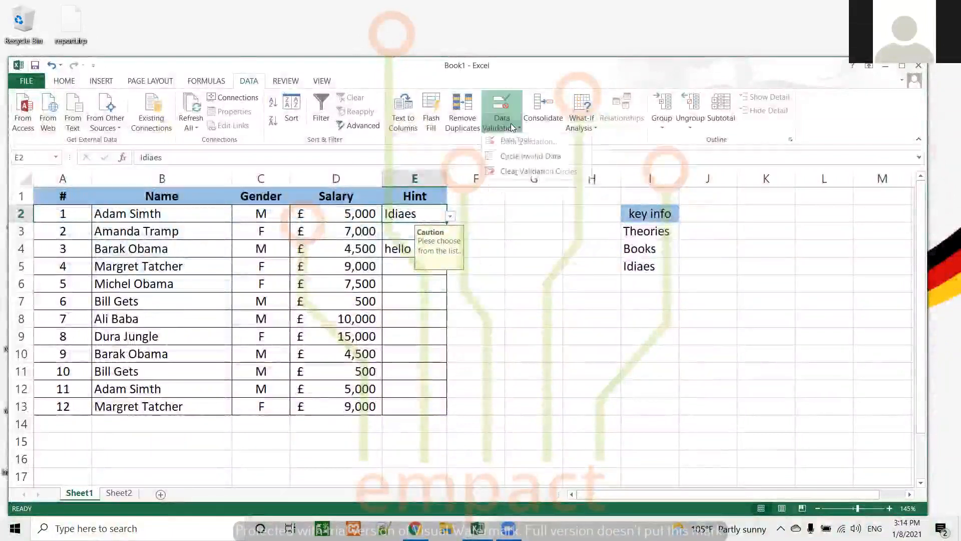
left_click(516, 145)
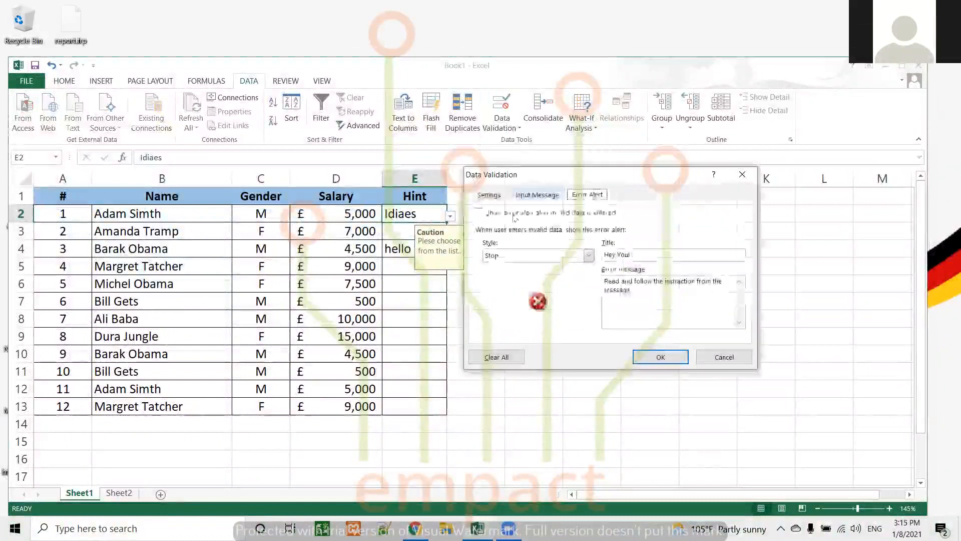
left_click(496, 357)
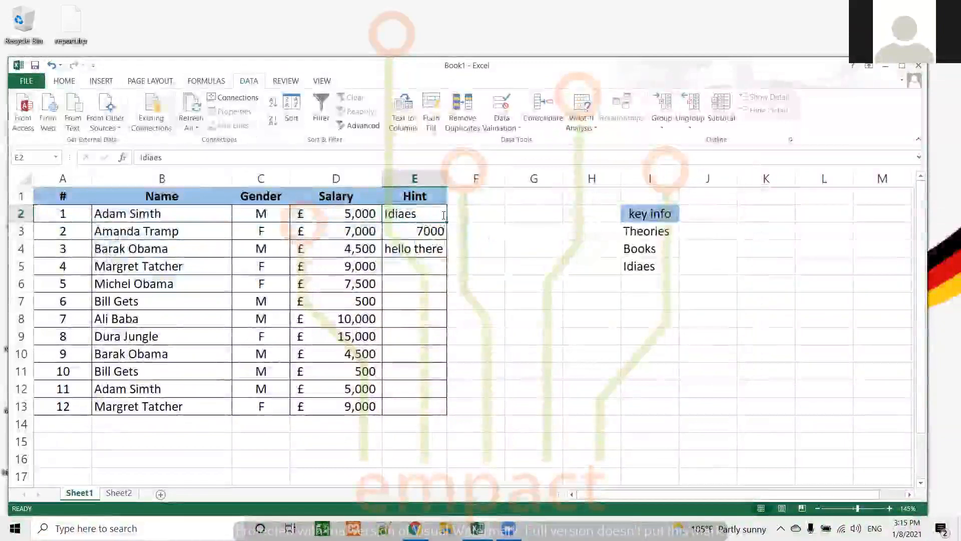
type("hjgjhgjhg")
key("Return")
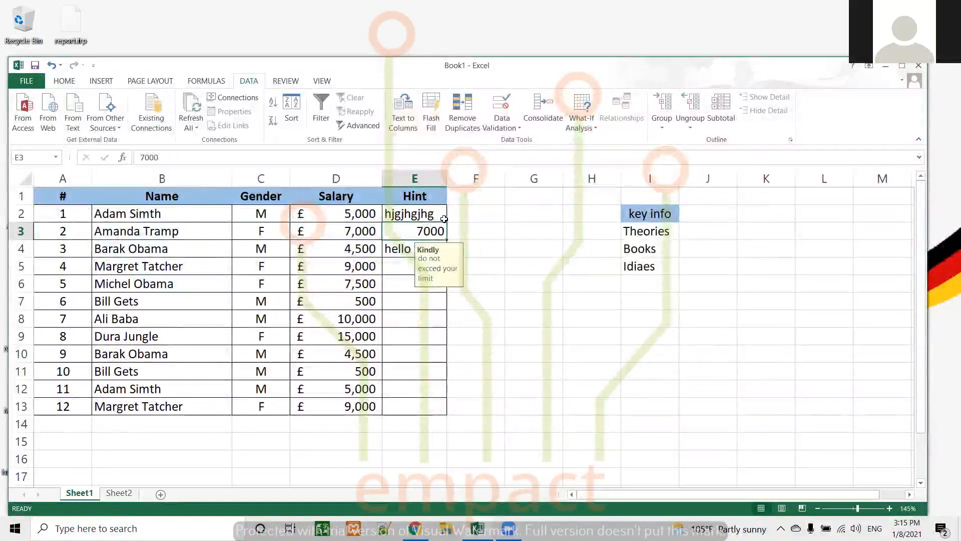
- Clear all data validation from cell E3, then enter 7885228 there to test that the limit is gone
left_click(431, 218)
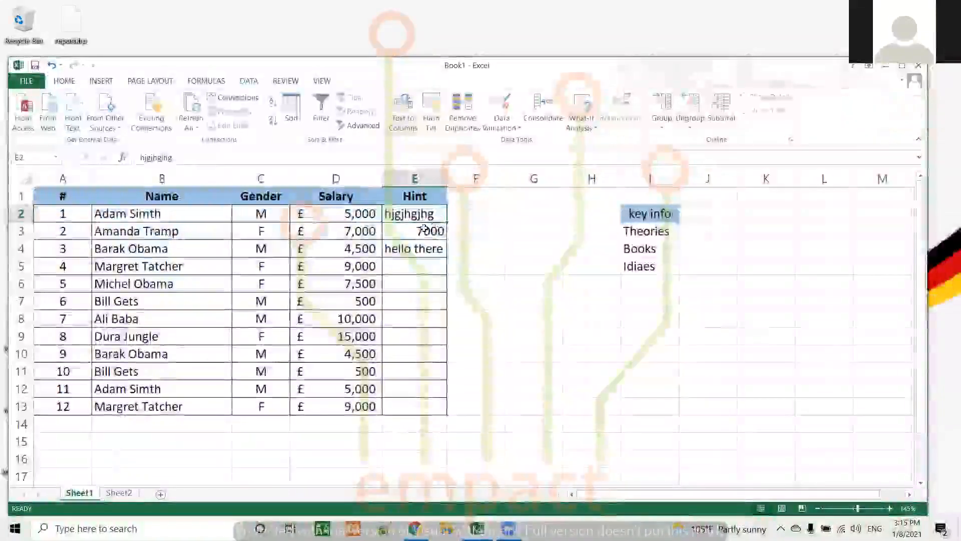
left_click(425, 228)
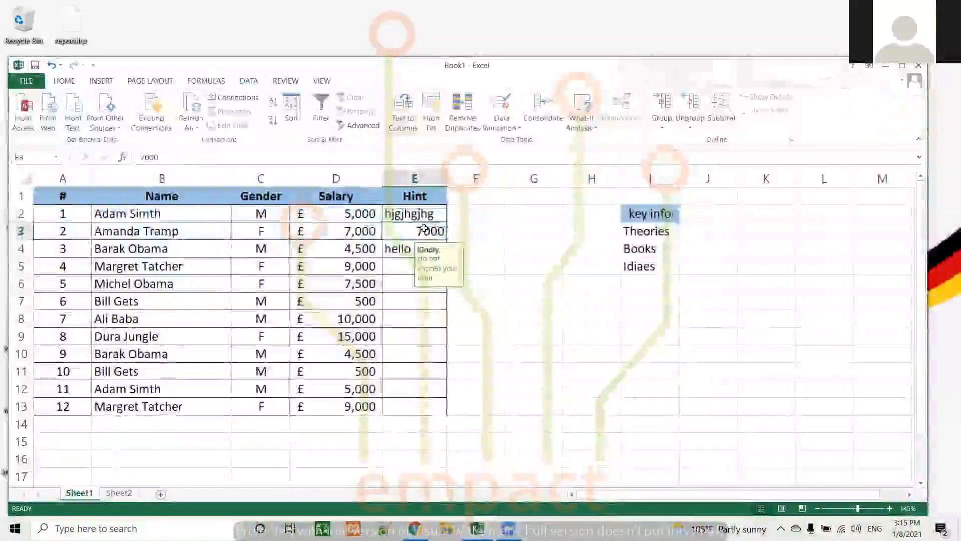
left_click(513, 129)
left_click(516, 144)
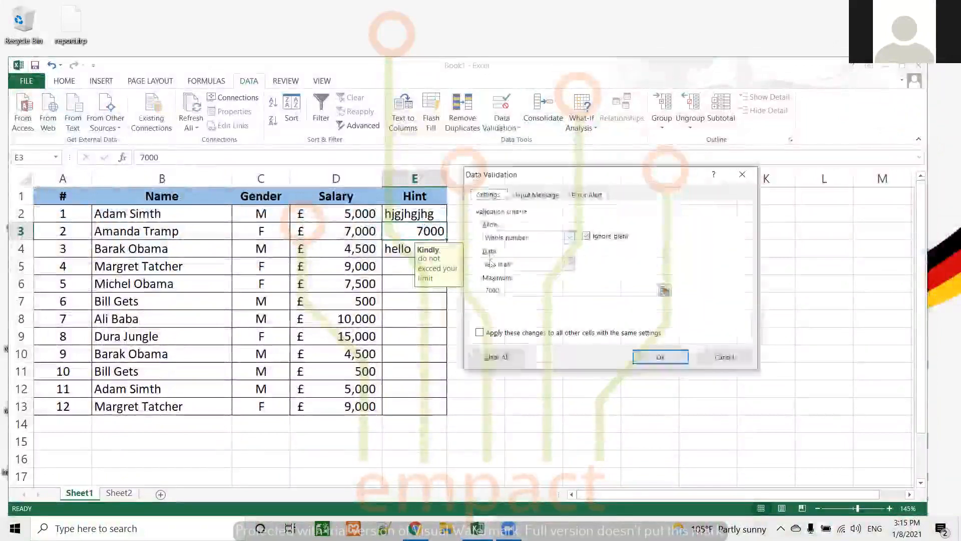
left_click(524, 357)
left_click(668, 358)
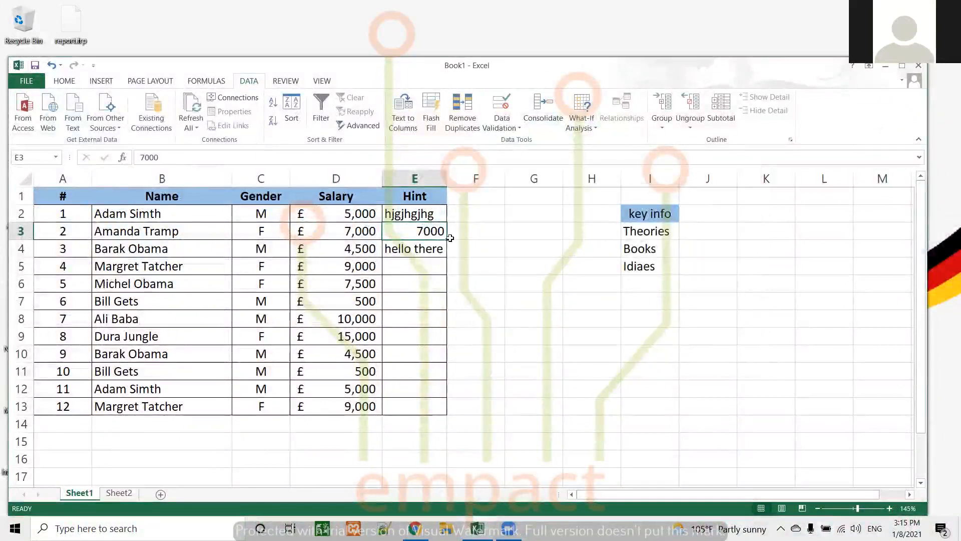
type("7885228")
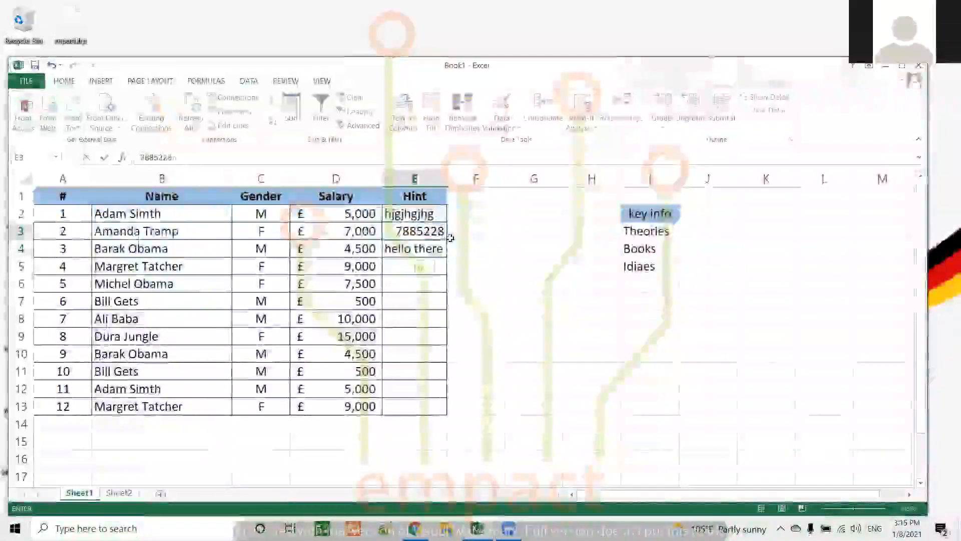
key("Return")
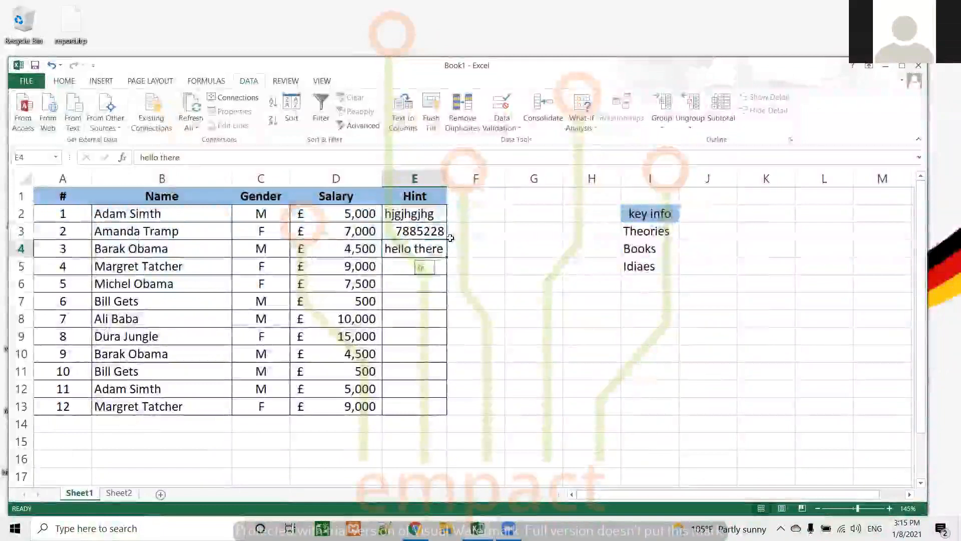
- Clear all data validation from cell E4, then replace its text with "hjjfkfyufyflfliyflyflyfykf"
left_click(502, 128)
left_click(513, 152)
left_click(501, 361)
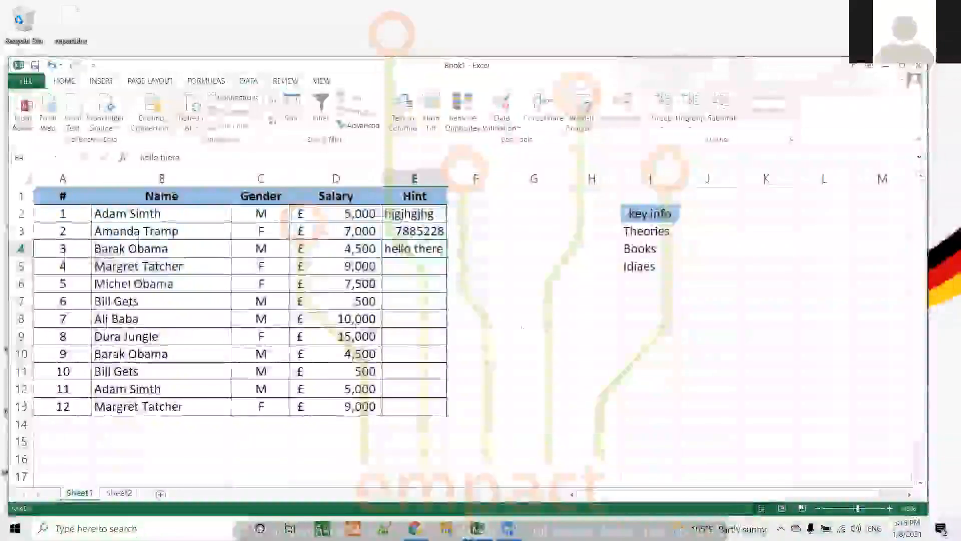
type("hjjtxfyufyflfliyflyflyfykf")
key("Return")
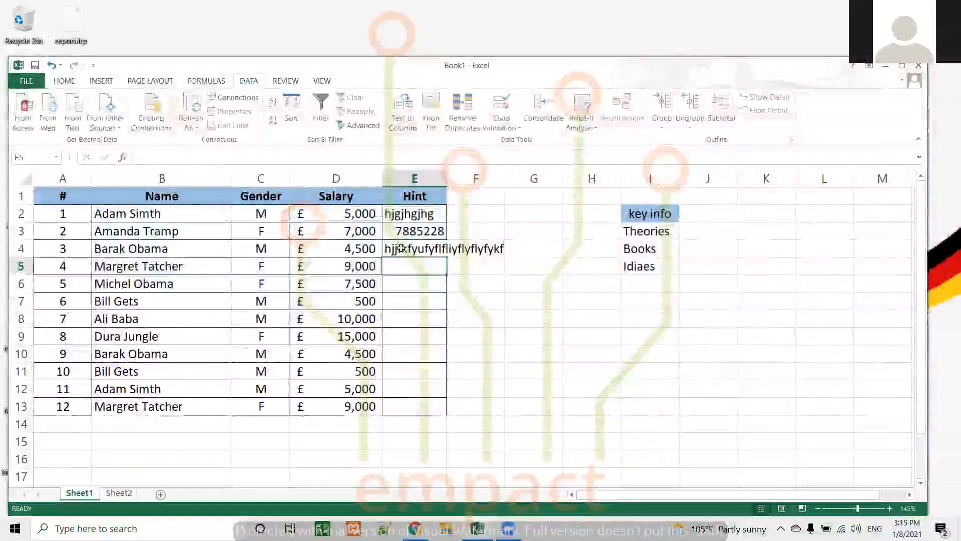
- Auto-fit the Hint column, delete the contents of cells E2:E13, and narrow the column again
double_click(447, 178)
left_click_drag(453, 212, 463, 399)
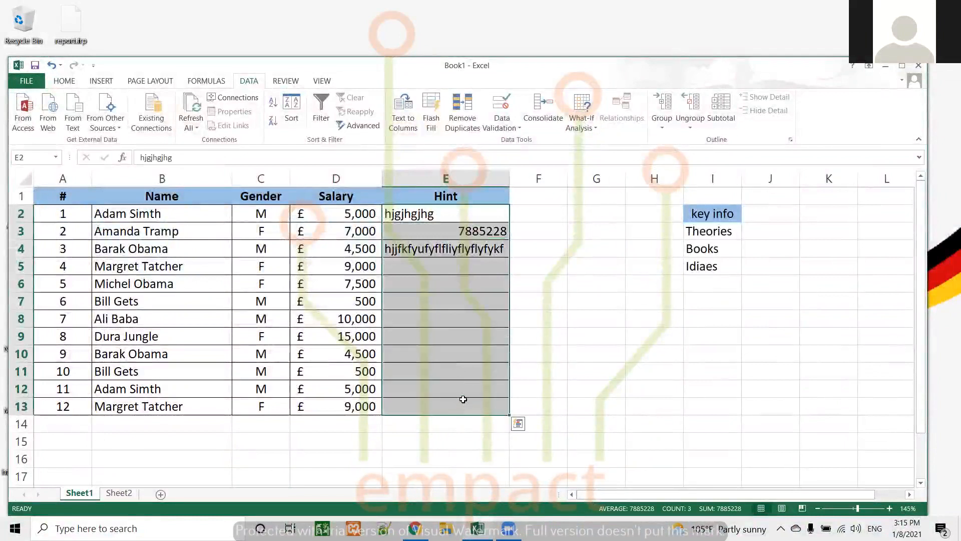
key("Delete")
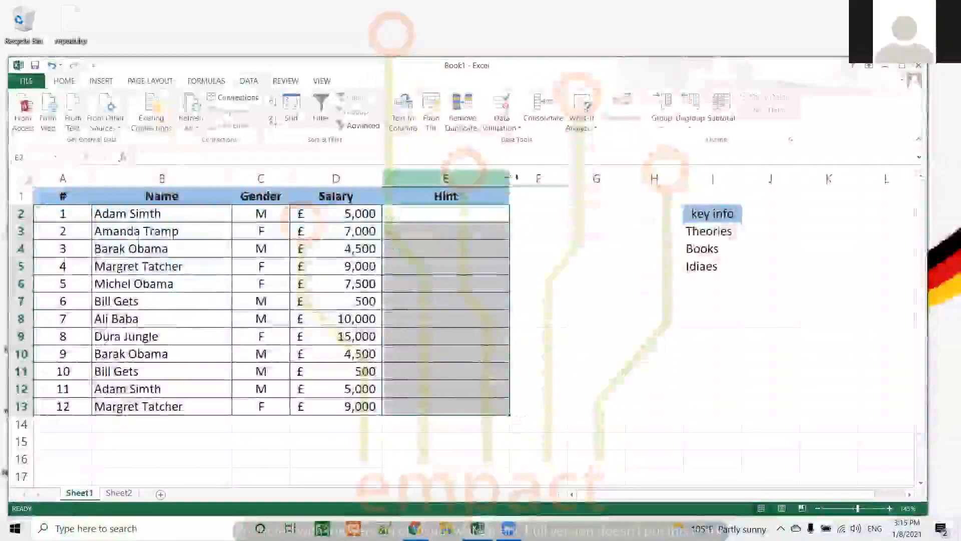
left_click_drag(509, 178, 458, 179)
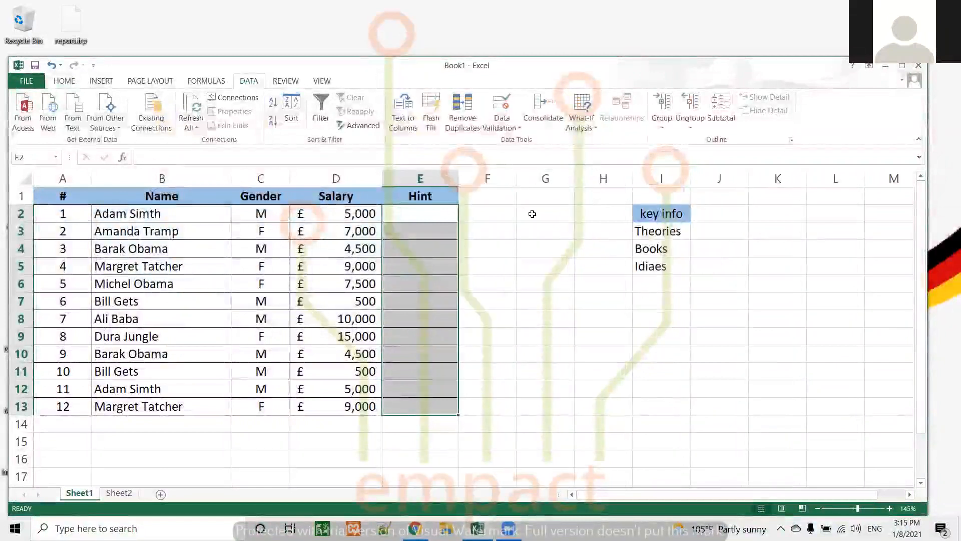
- Replace the entries under the key info heading with Auther, Politician, Billionar and Thif in cells I3:I6
left_click_drag(653, 230, 654, 266)
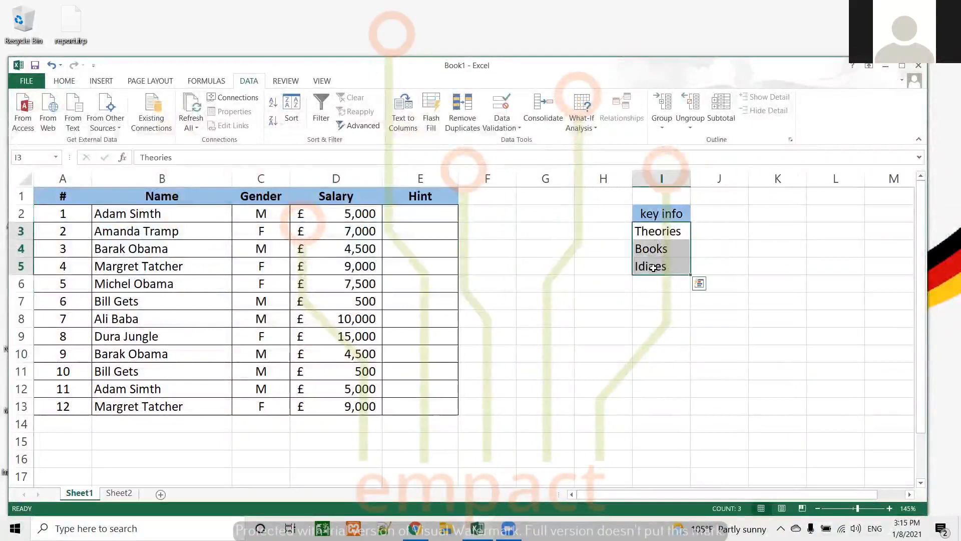
key("Delete")
left_click(660, 228)
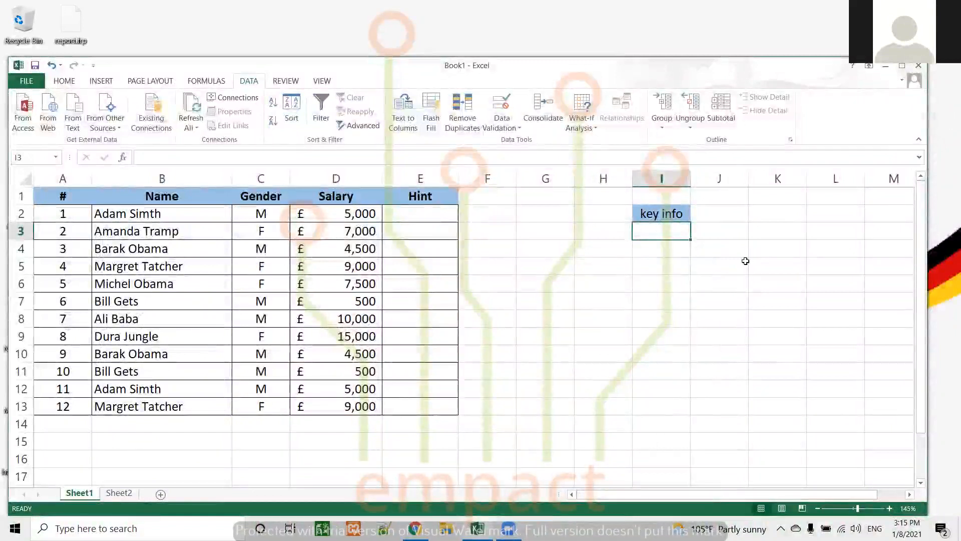
type("Auther")
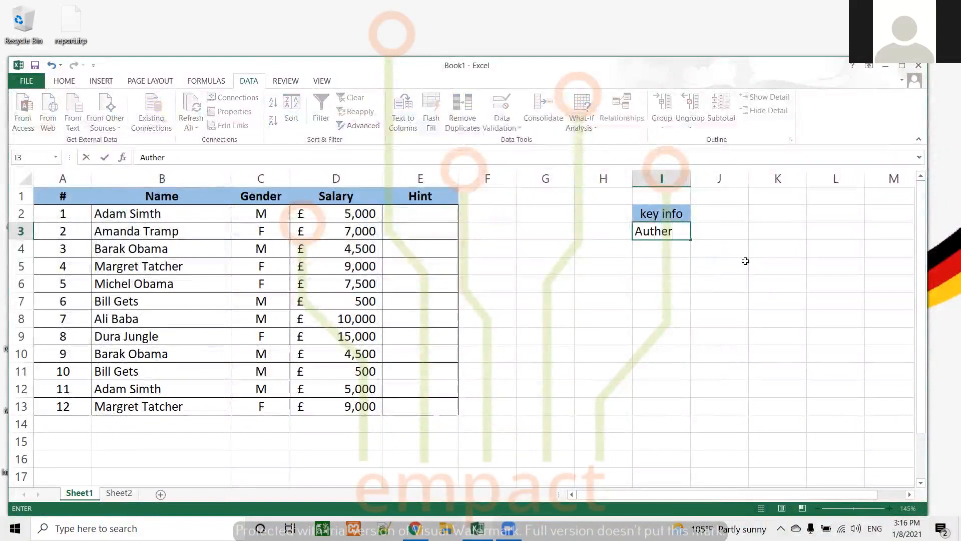
key("Return")
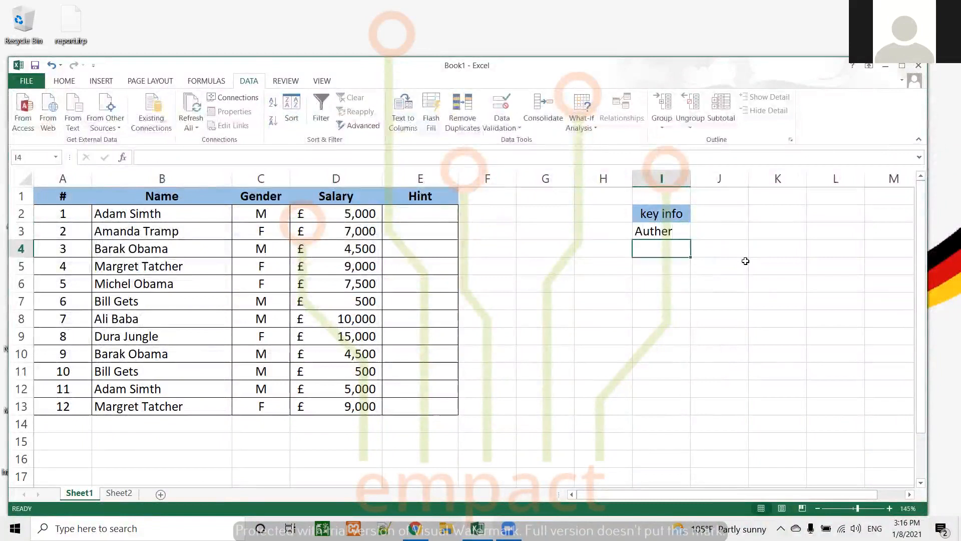
type("Politician")
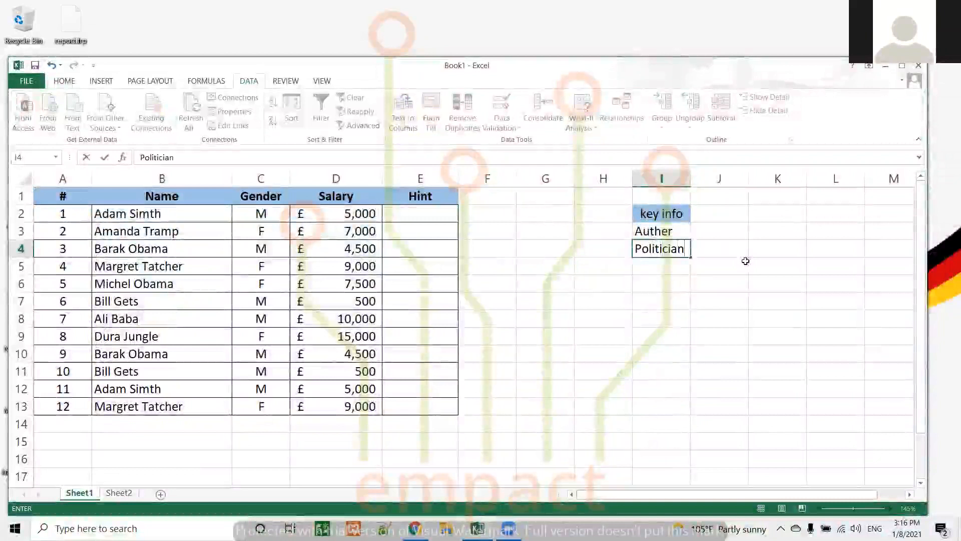
key("Return")
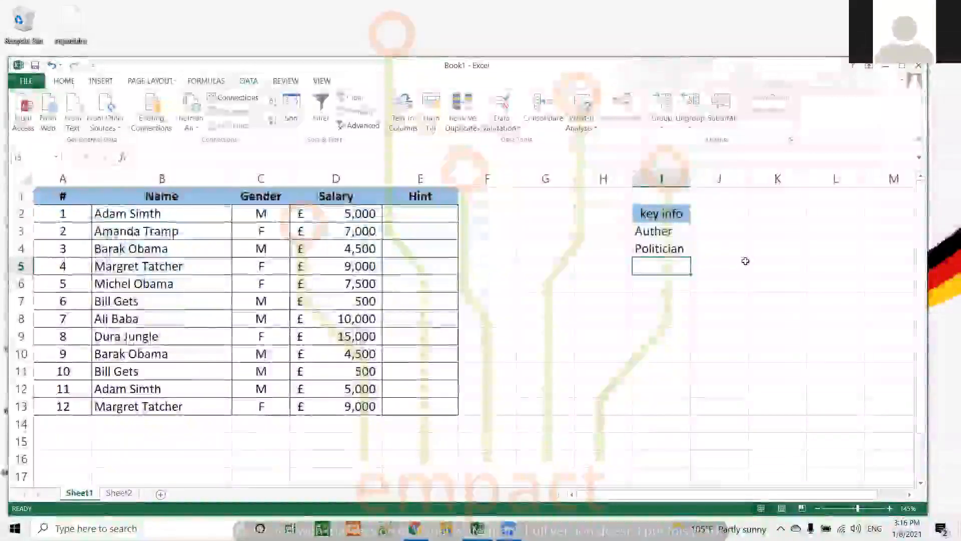
type("Billionar")
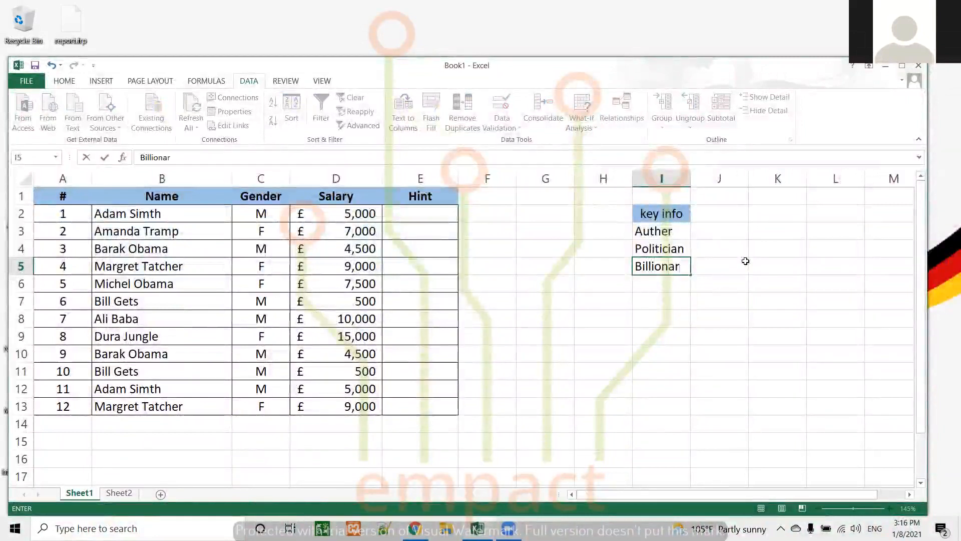
key("Return")
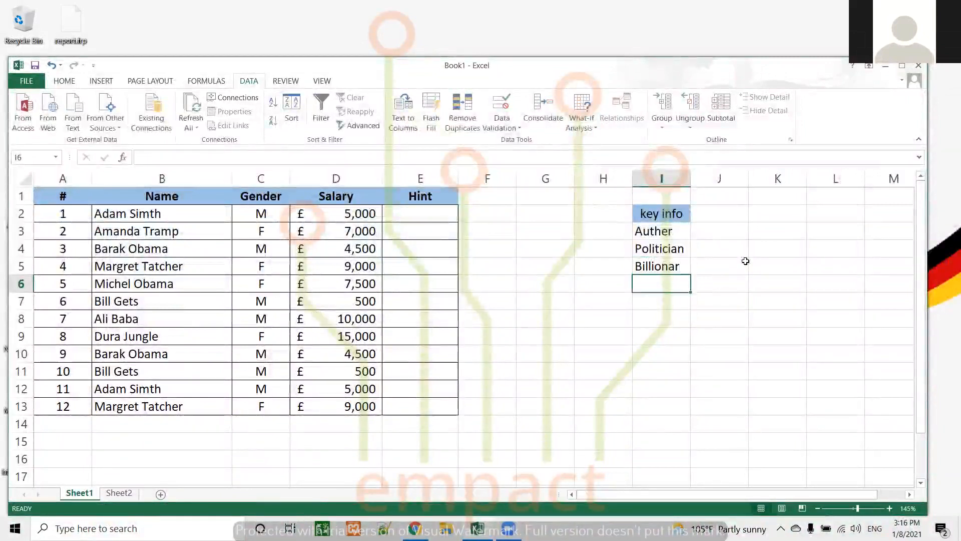
type("Thif")
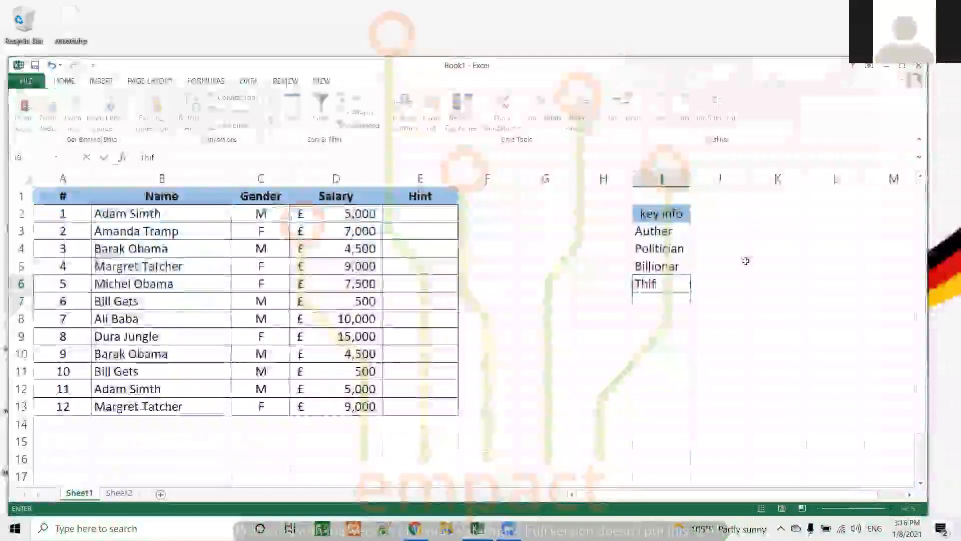
key("Return")
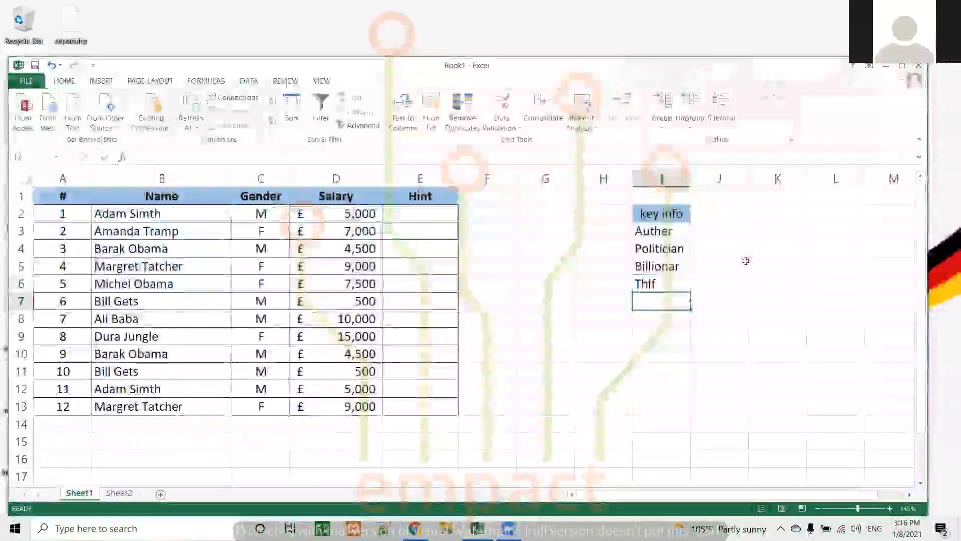
left_click_drag(433, 210, 431, 402)
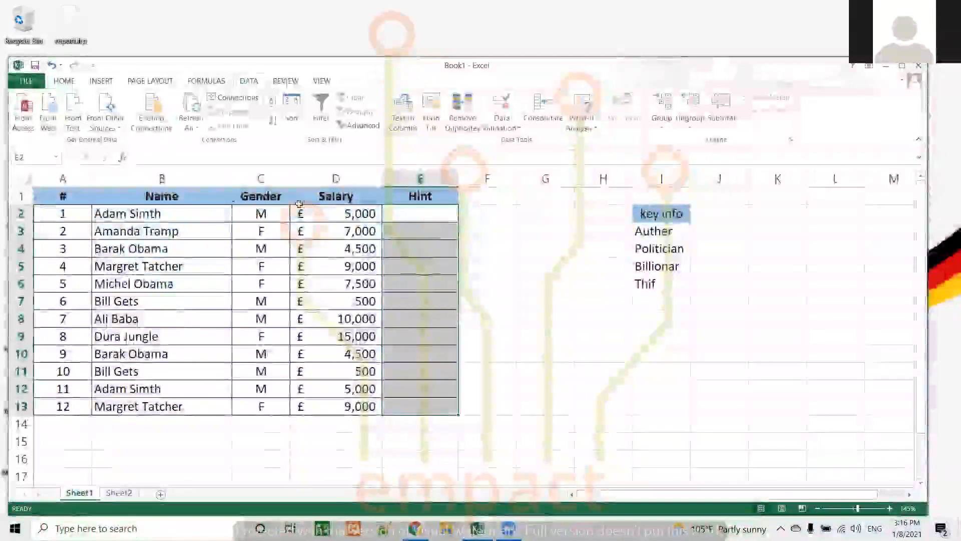
left_click_drag(210, 214, 425, 216)
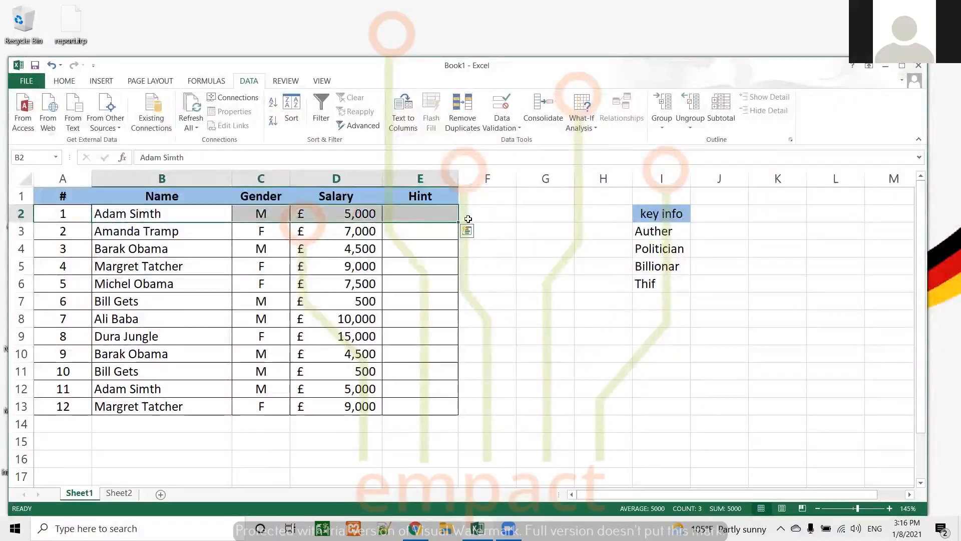
left_click(525, 245)
- Restrict the Hint cells E2:E13 with data validation allowing a List sourced from =$I$3:$I$6
left_click_drag(426, 213, 425, 403)
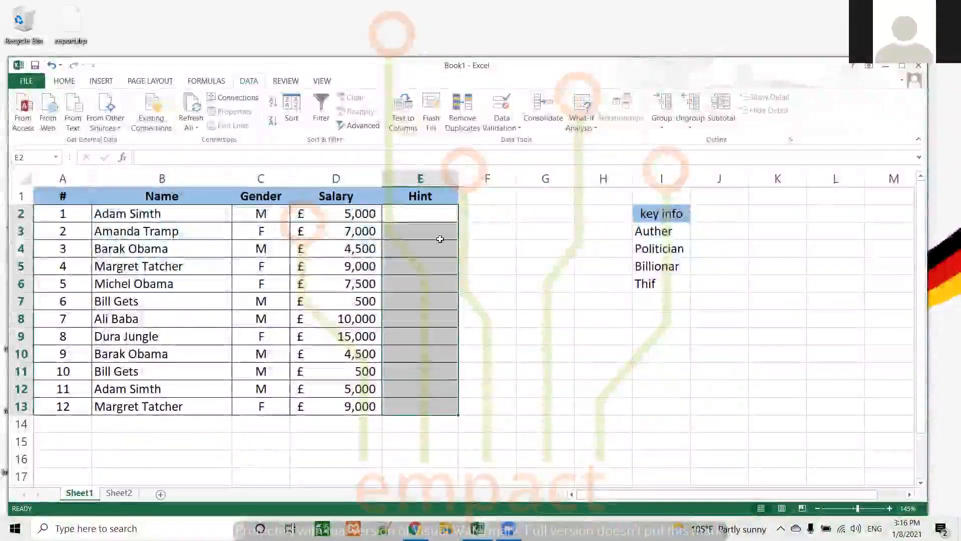
left_click_drag(169, 214, 427, 404)
left_click(537, 272)
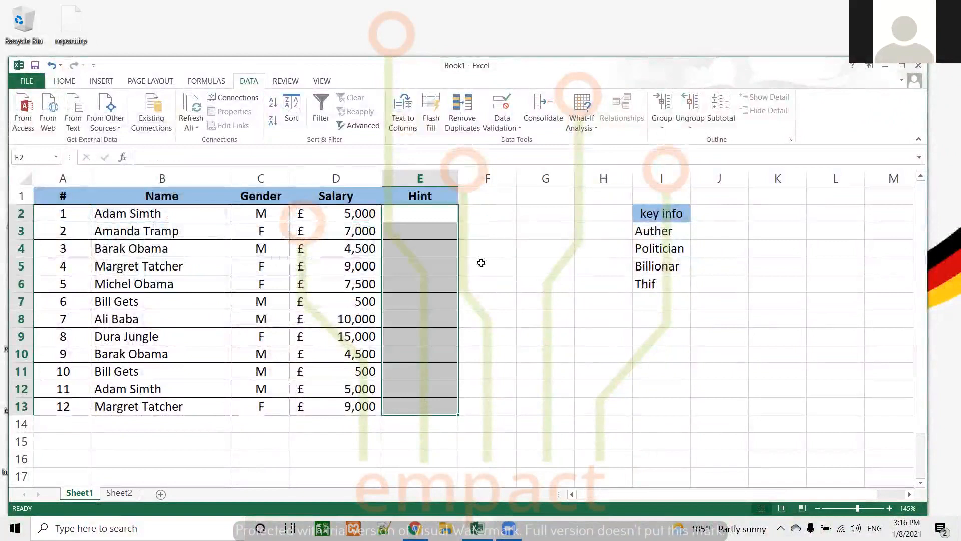
left_click(517, 130)
left_click(519, 143)
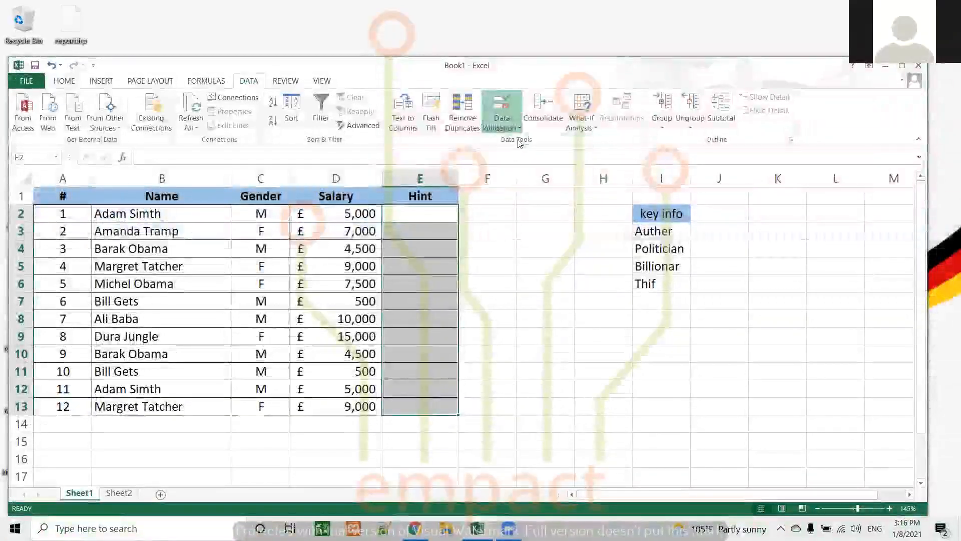
left_click(569, 237)
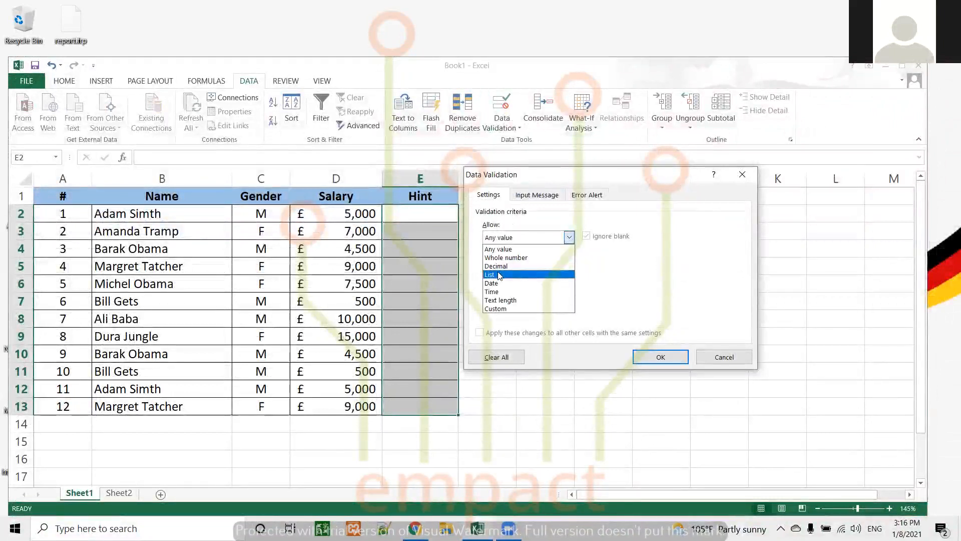
left_click(499, 275)
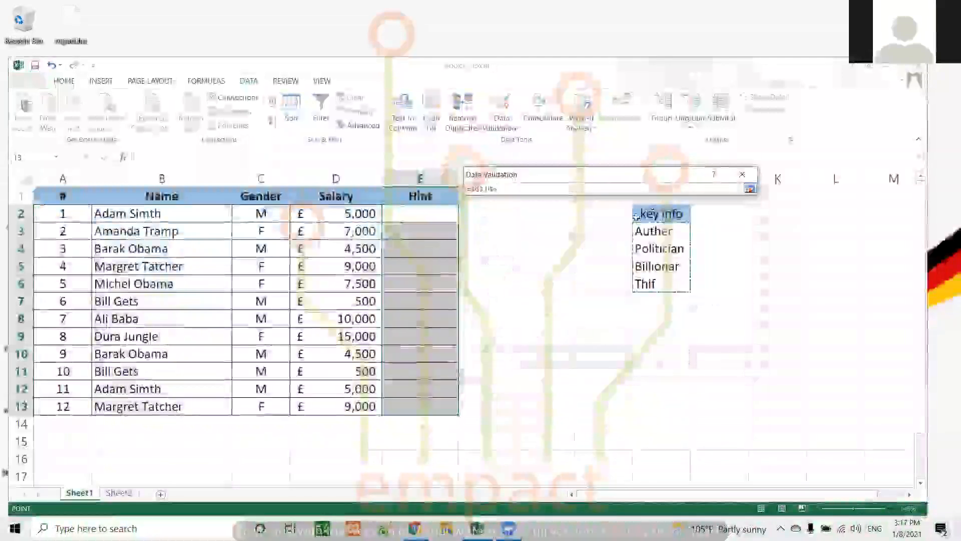
left_click(587, 235)
- Give the validation an input message titled "Hey You!" with the text "choose the data from our list"
left_click(537, 195)
left_click(585, 254)
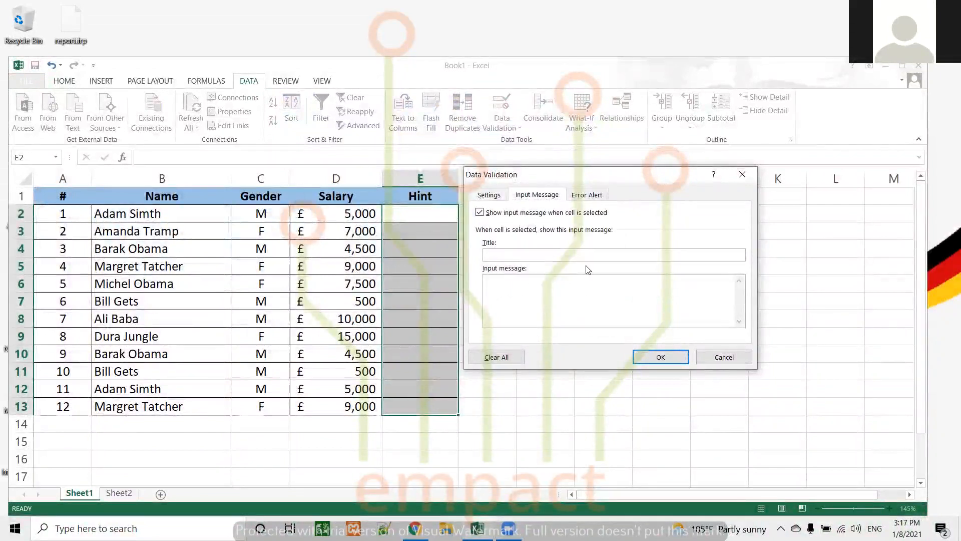
type("Hey Y")
type("ou")
type("data")
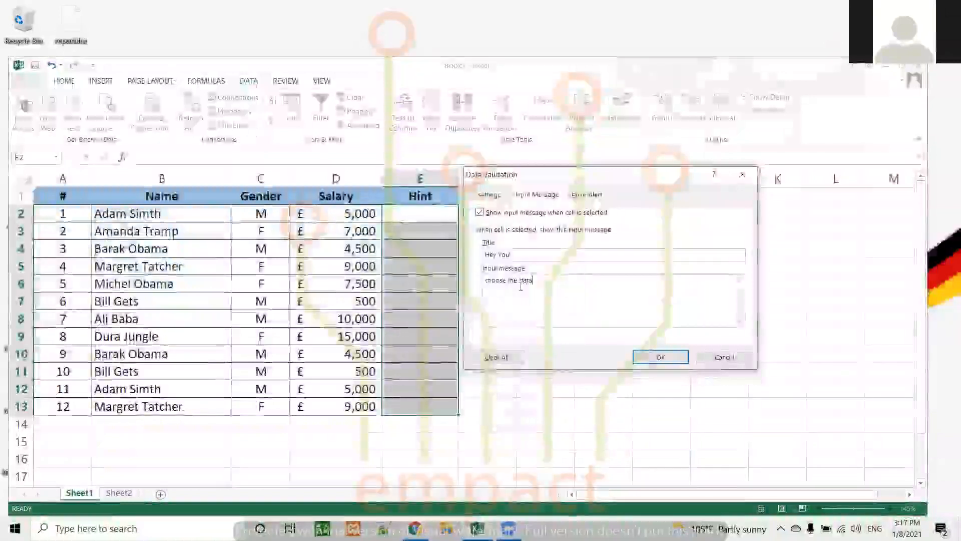
type(" from our")
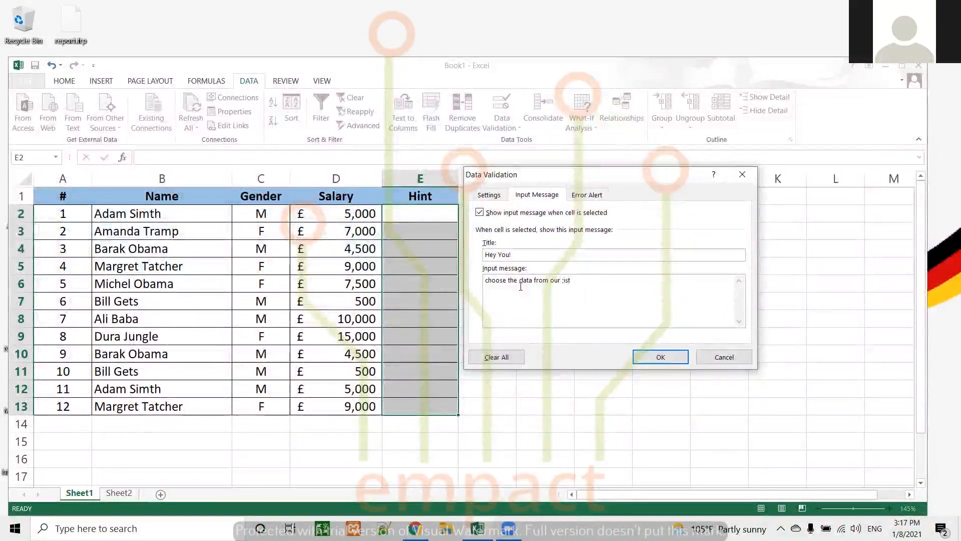
type("list")
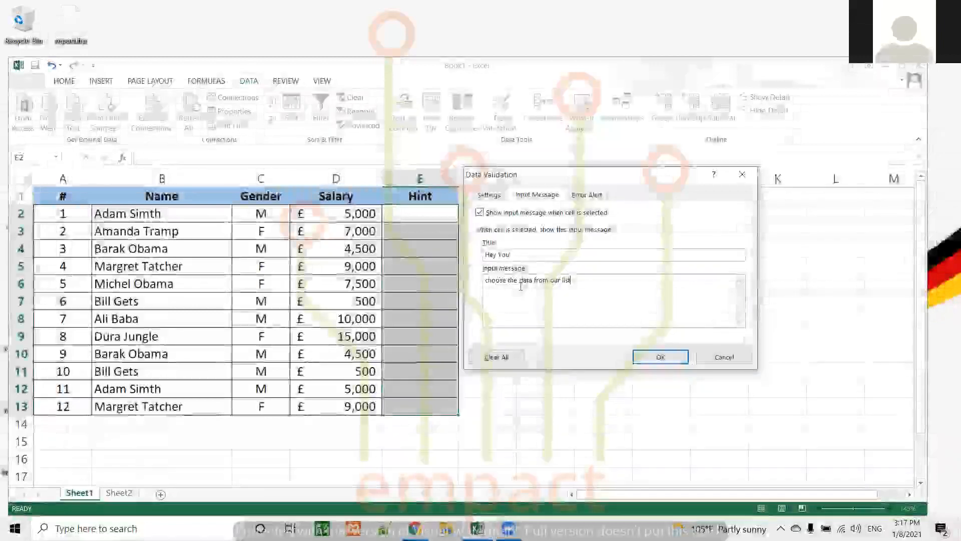
- Add a Stop-style error alert titled "Stop" with the message "Try to choose data from out=r list", and apply the validation
left_click(587, 195)
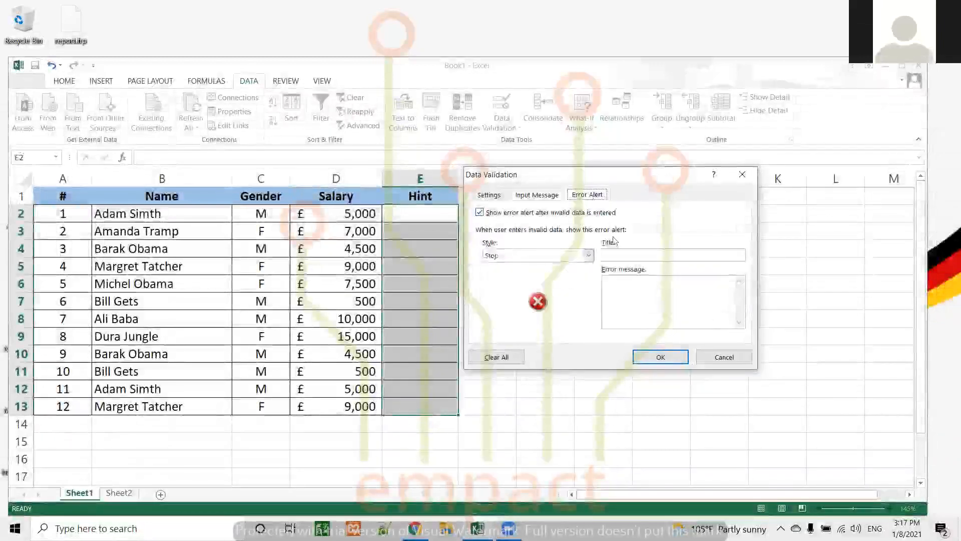
left_click(631, 256)
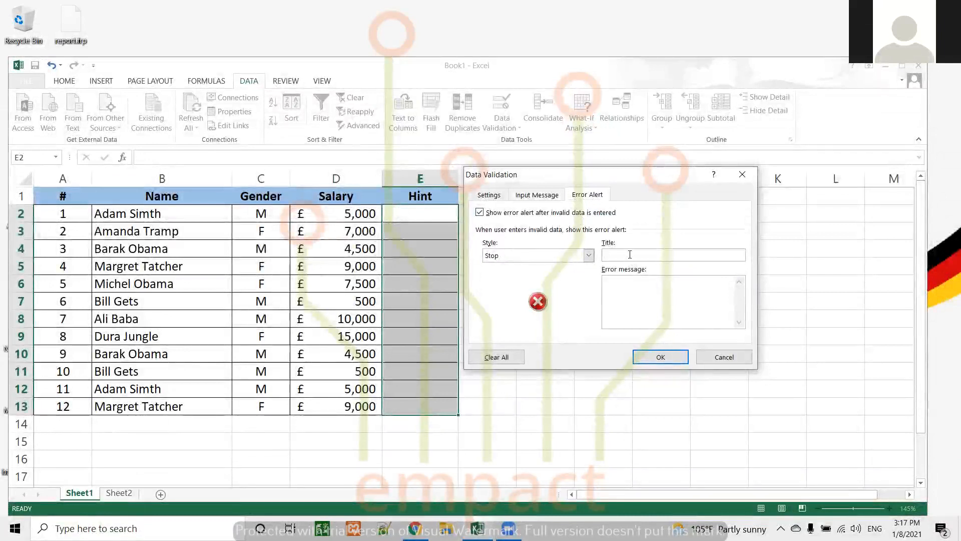
type("Stop")
left_click(622, 286)
key("BackSpace")
key("BackSpace")
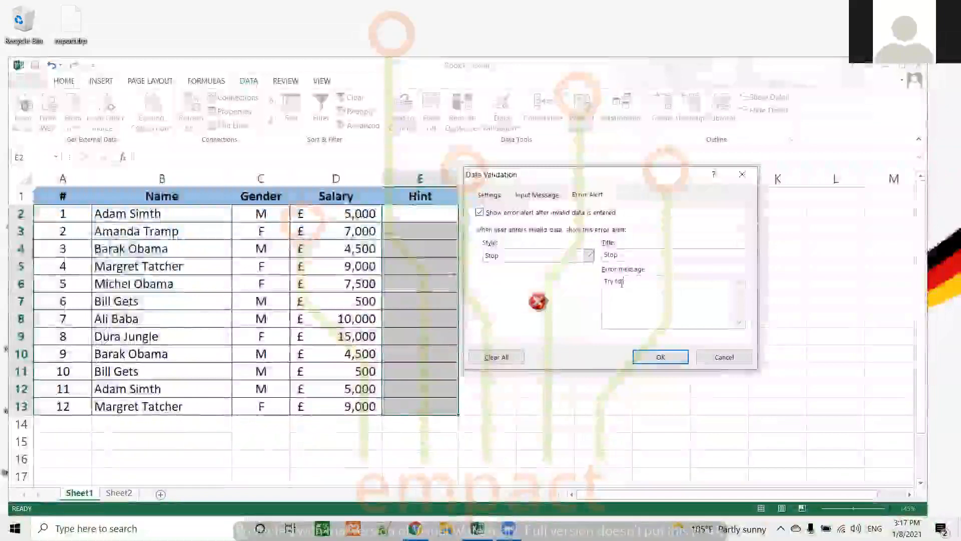
type("to")
key("BackSpace")
key("BackSpace")
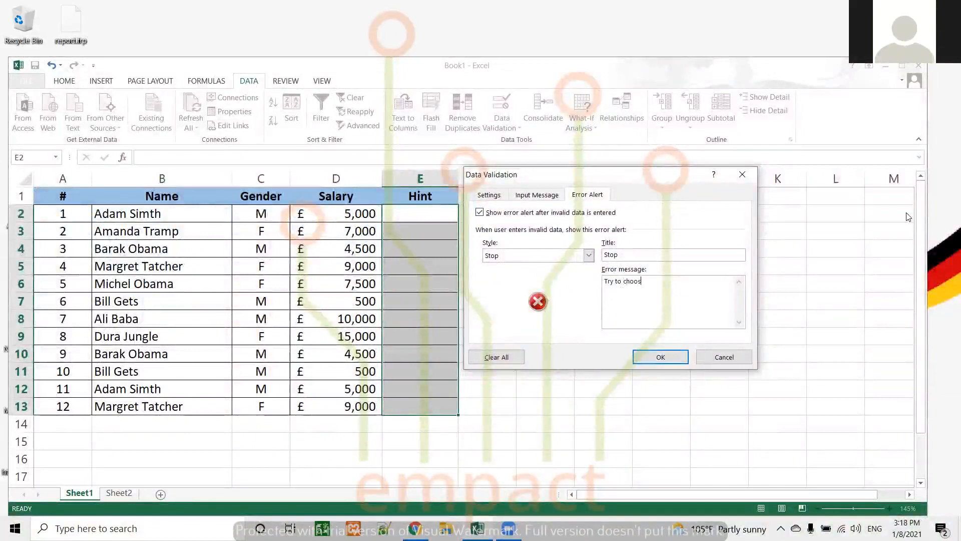
type("choose data from out")
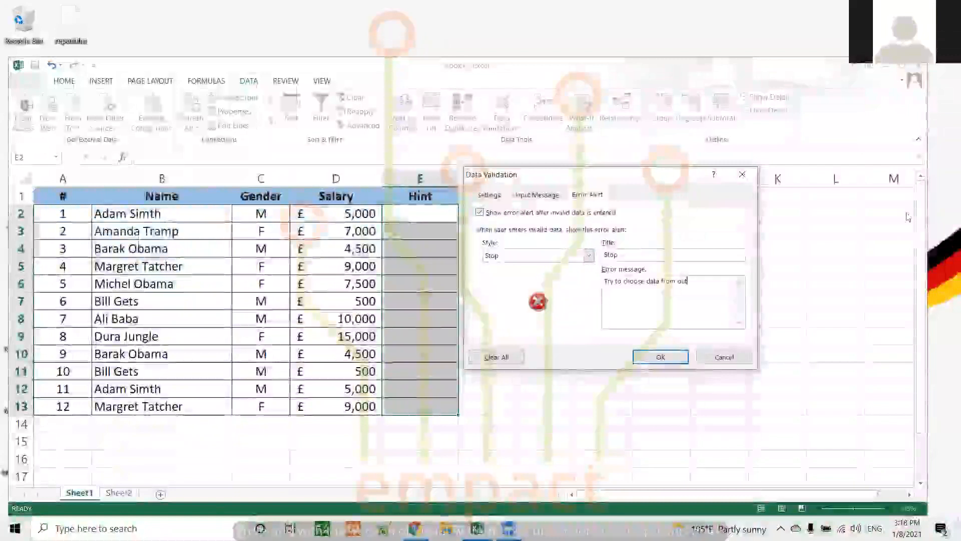
type("=r list")
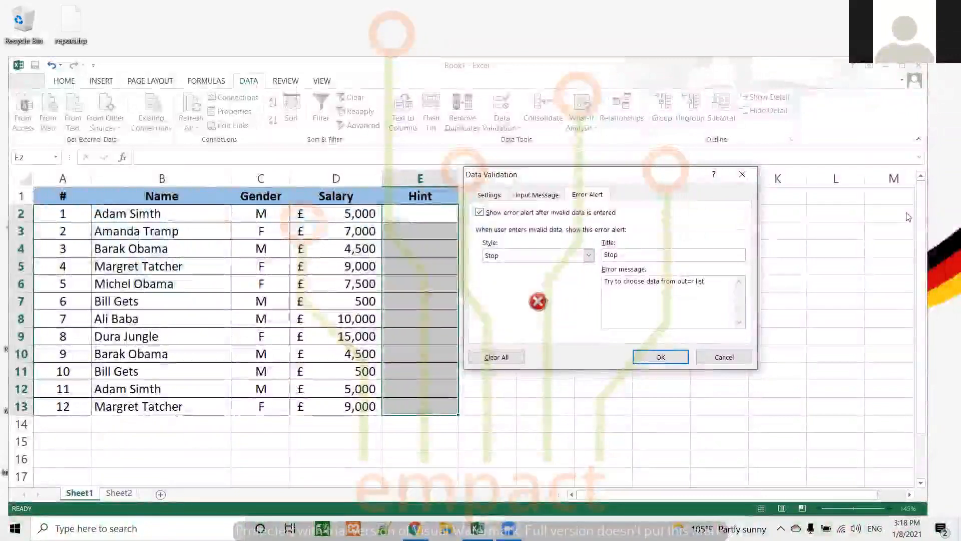
left_click(661, 359)
left_click(512, 253)
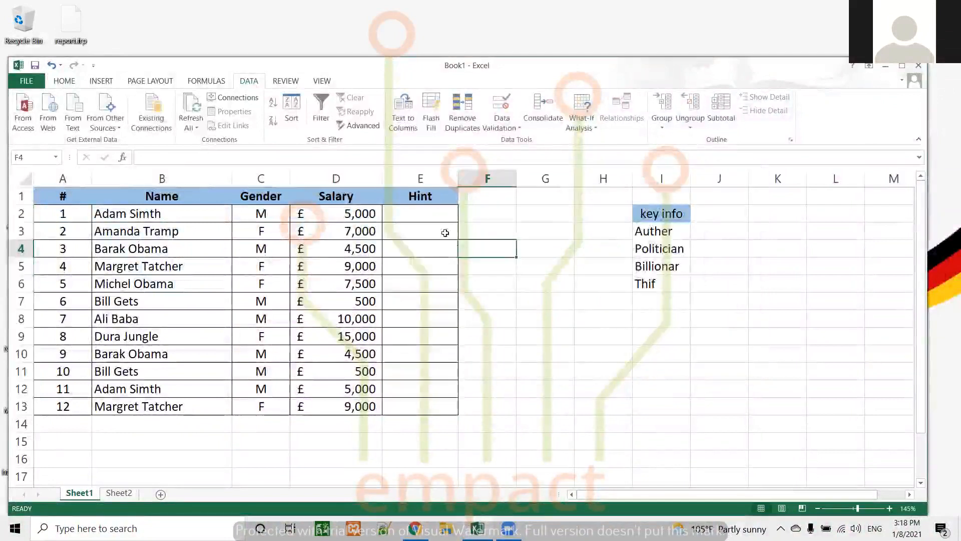
- Set cell E2 to Auther using its validation dropdown list
left_click(437, 212)
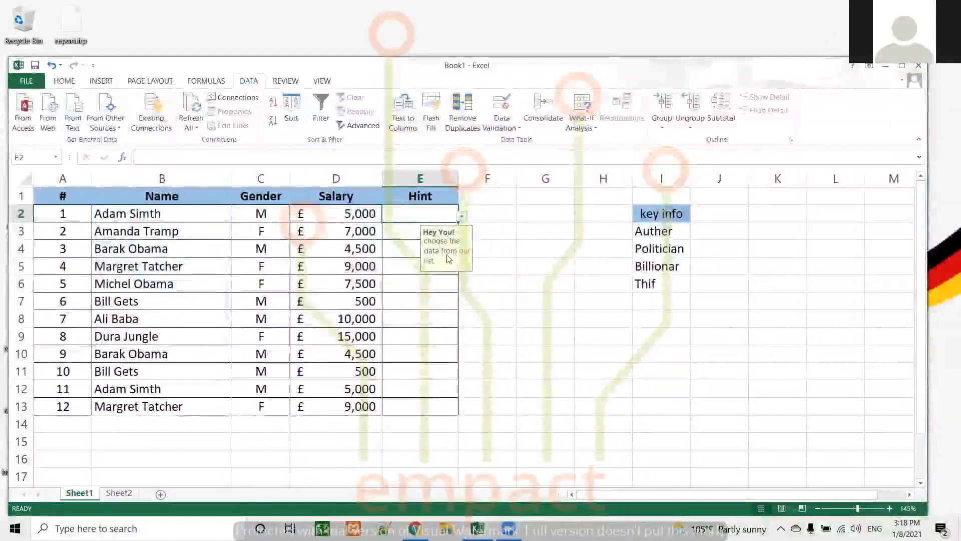
left_click(464, 217)
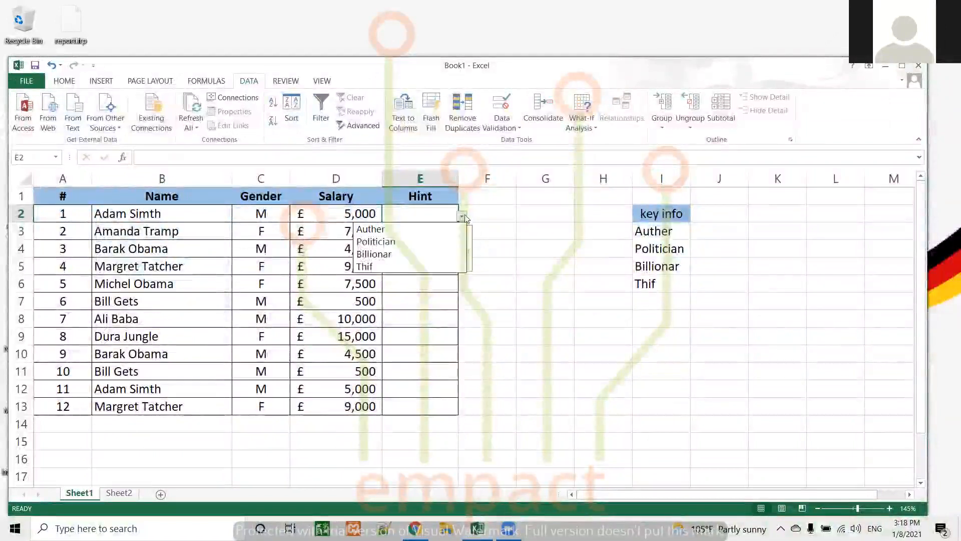
left_click(404, 231)
- Try to enter "as" in cell E3 to test the list rule, and cancel the entry
left_click(408, 232)
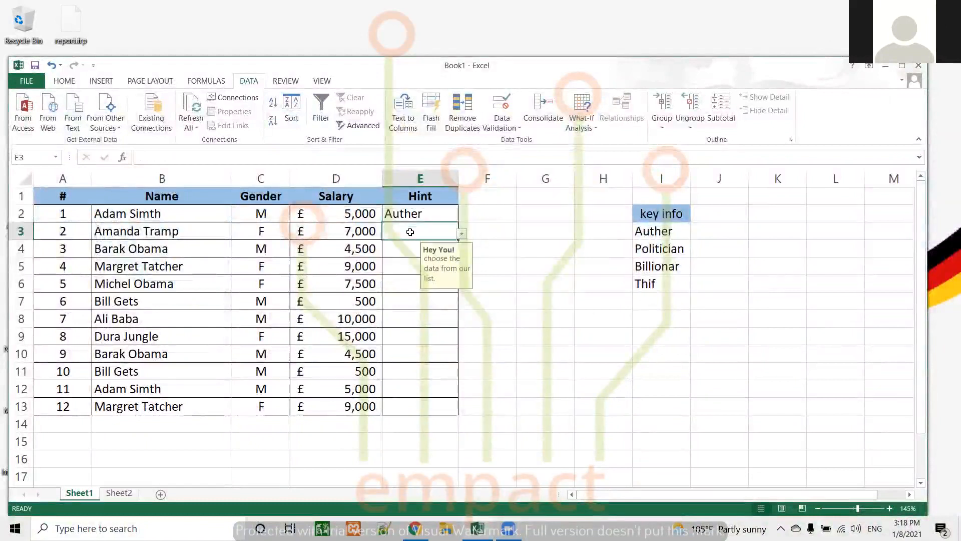
type("as")
key("Return")
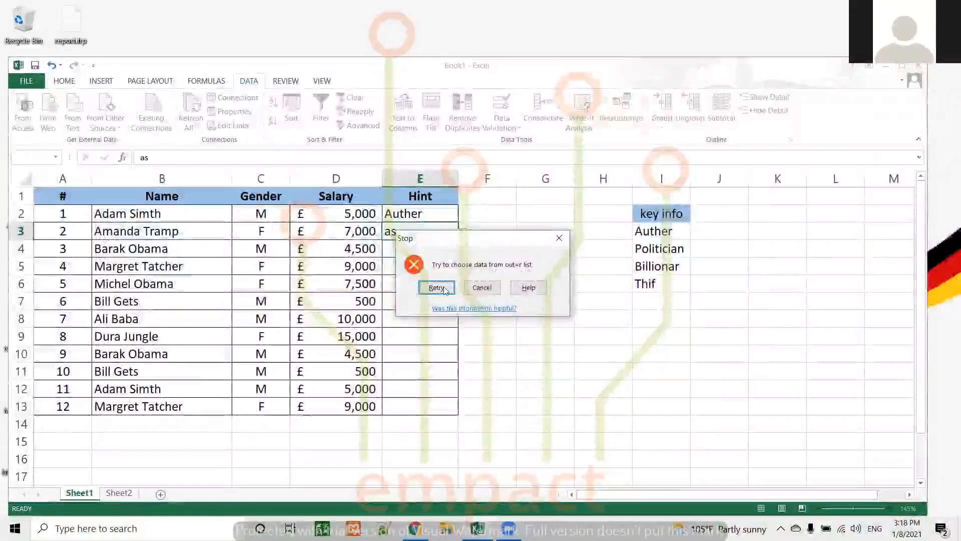
left_click(482, 288)
- Set cells E3 and E4 in the Hint column to Politician using their validation dropdown lists
left_click(462, 236)
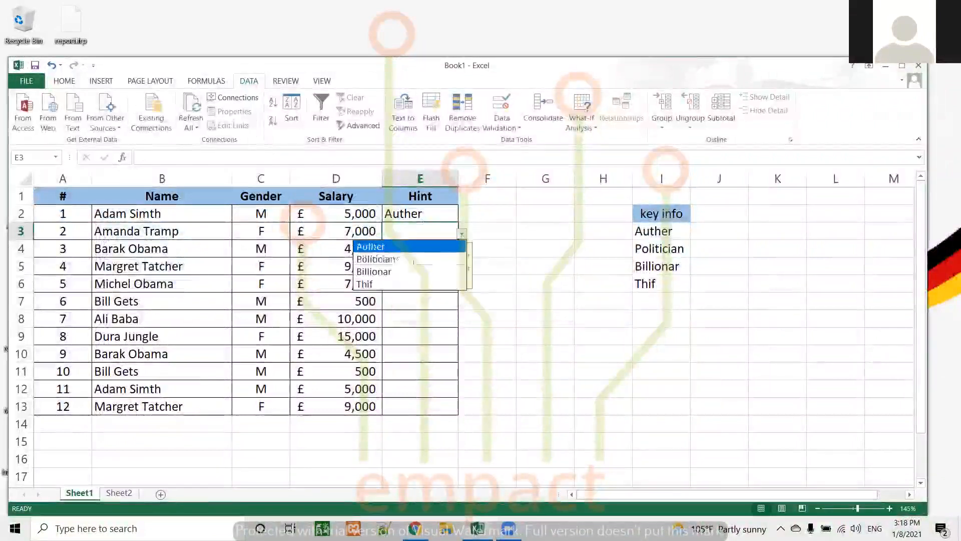
left_click(380, 259)
left_click(456, 252)
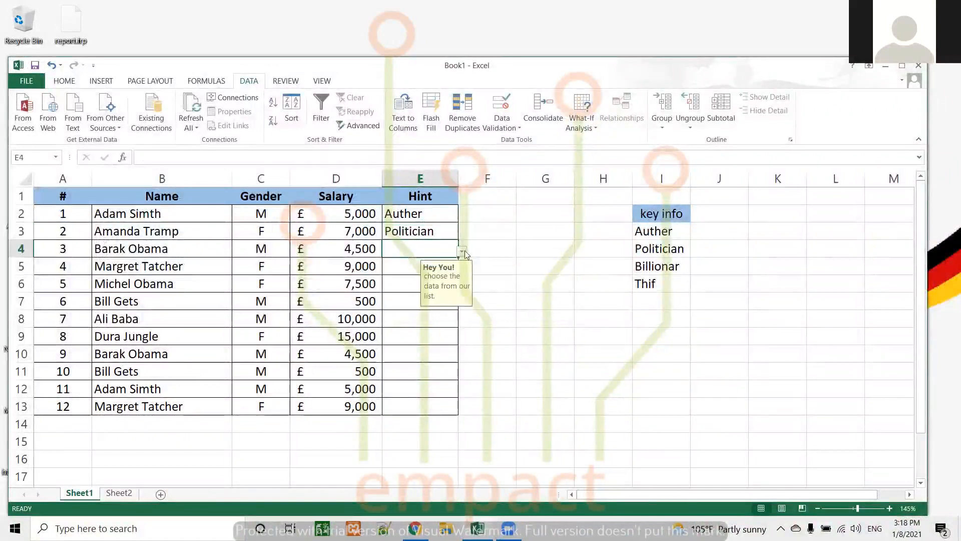
left_click(463, 252)
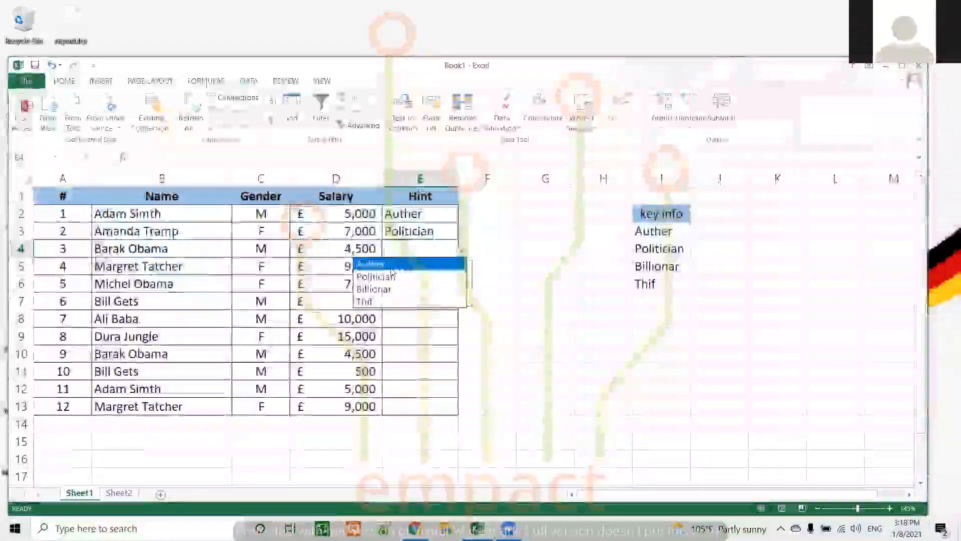
left_click(376, 277)
- Set cells E5 and E6 in the Hint column to Politician using their validation dropdown lists
left_click(458, 266)
left_click(461, 268)
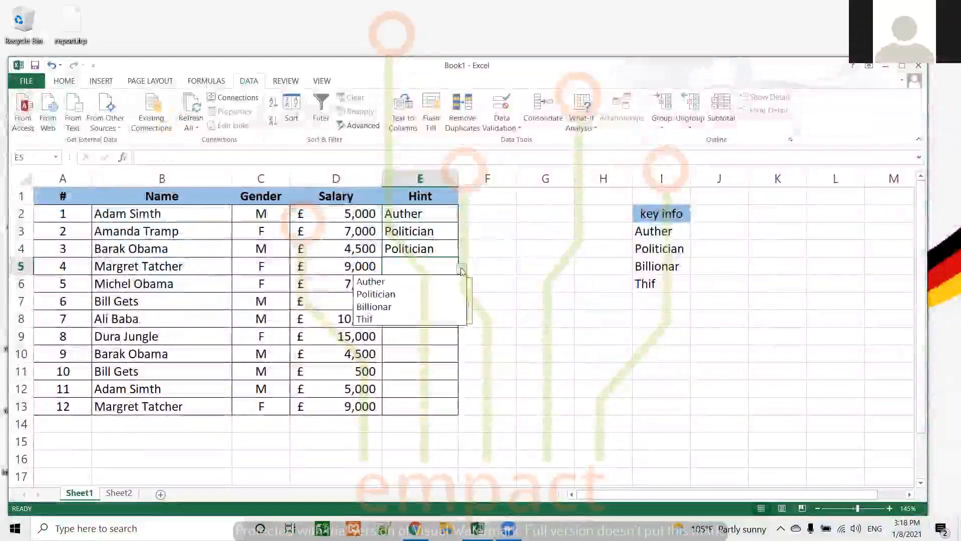
left_click(374, 295)
left_click(440, 284)
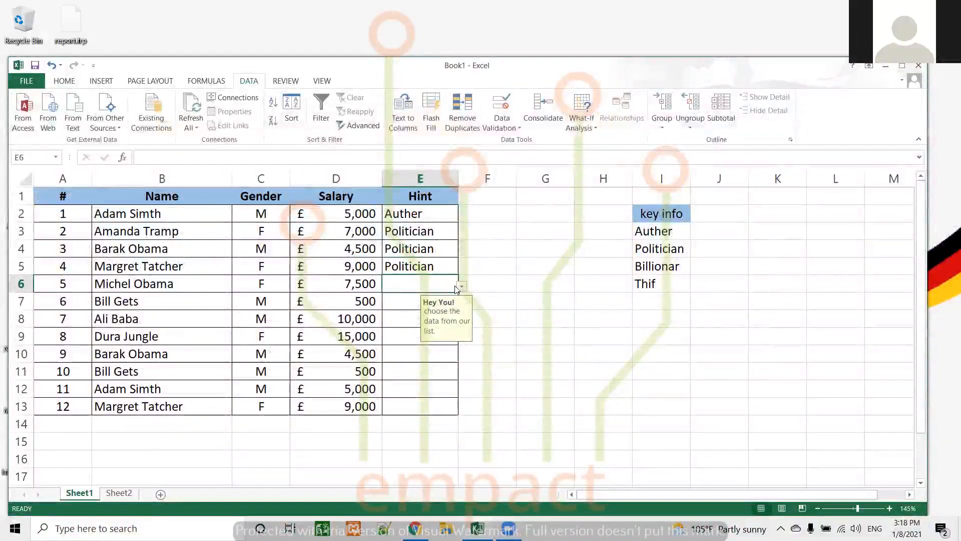
left_click(461, 286)
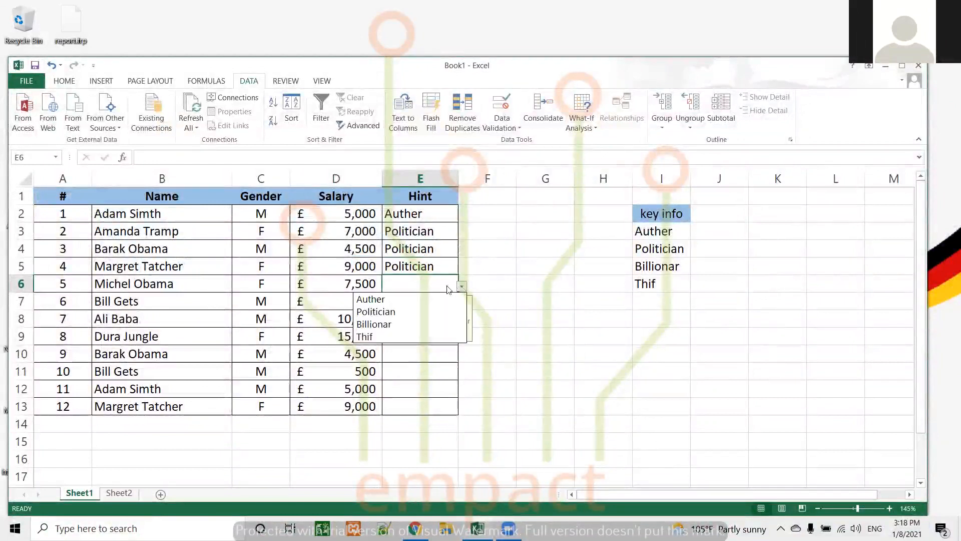
key("Down")
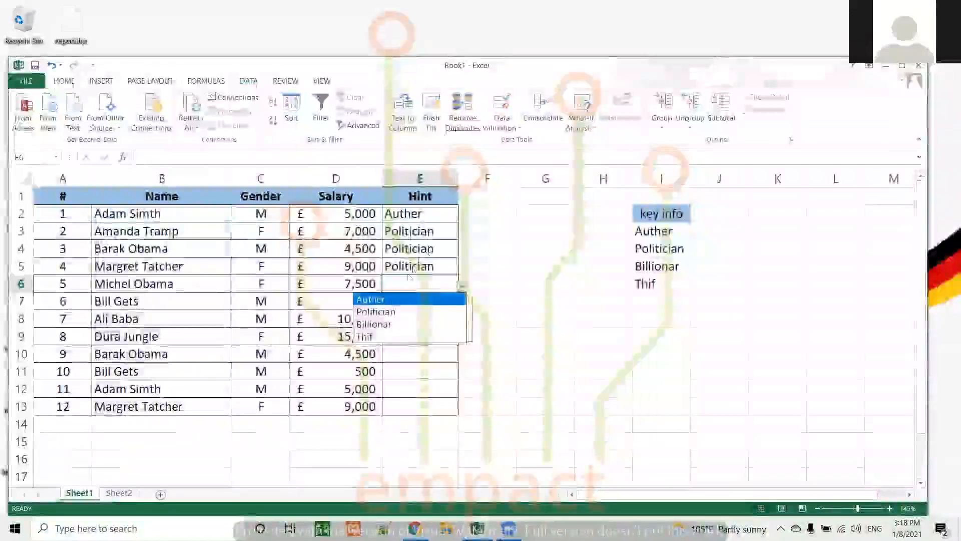
left_click(396, 310)
- Set cell E7 to Billionar and cell E8 to Thif from the validation dropdown list
left_click(403, 302)
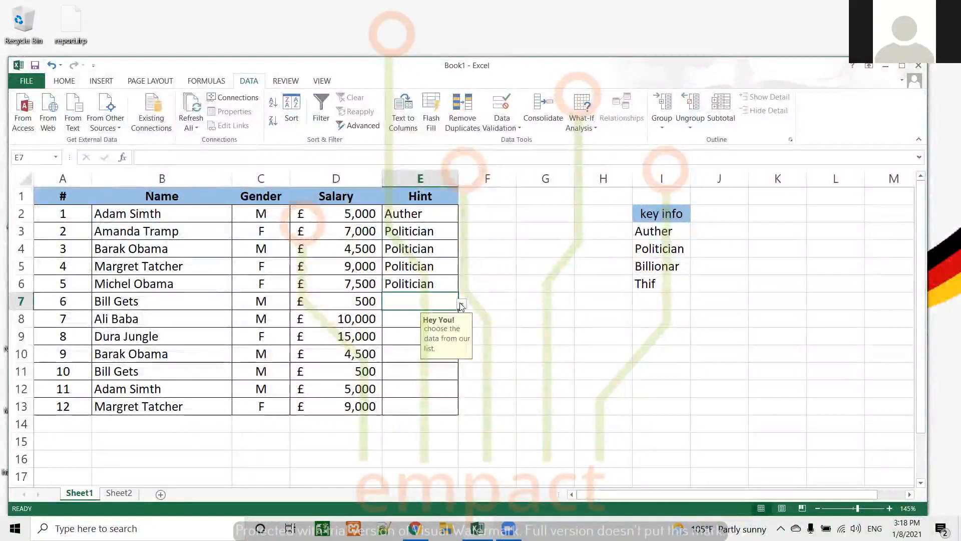
left_click(461, 304)
left_click(374, 341)
left_click(403, 319)
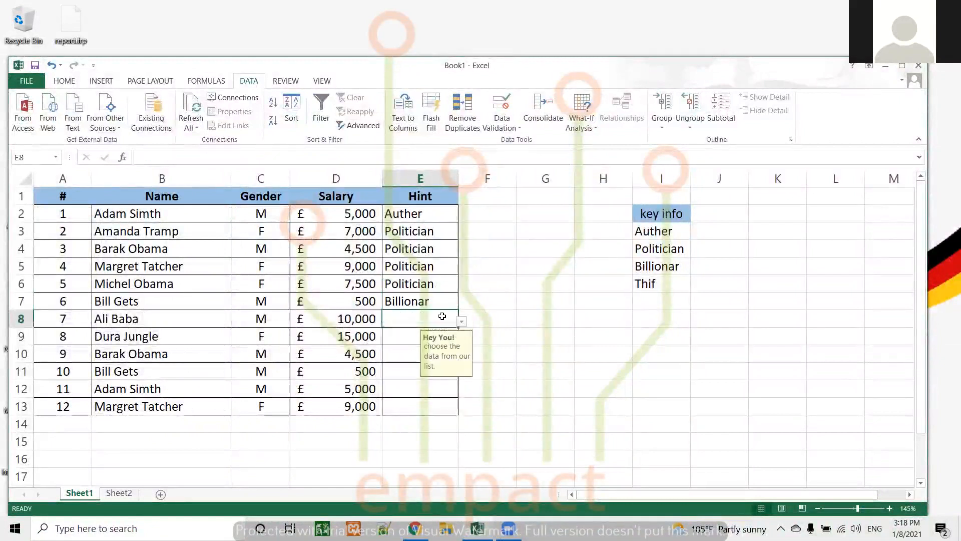
left_click(461, 321)
left_click(398, 356)
- Set cell E9 to Auther and cell E10 to Politician from the validation dropdown list
left_click(403, 338)
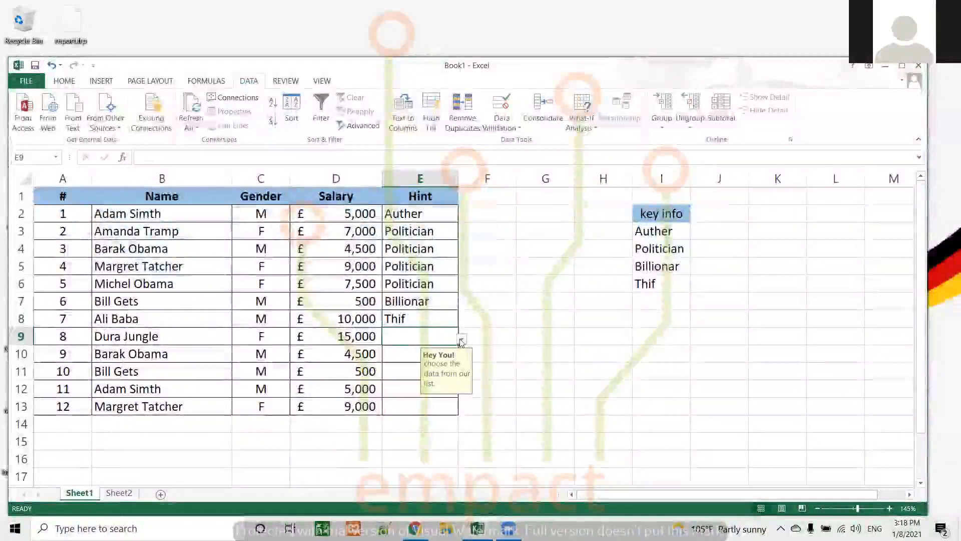
left_click(461, 341)
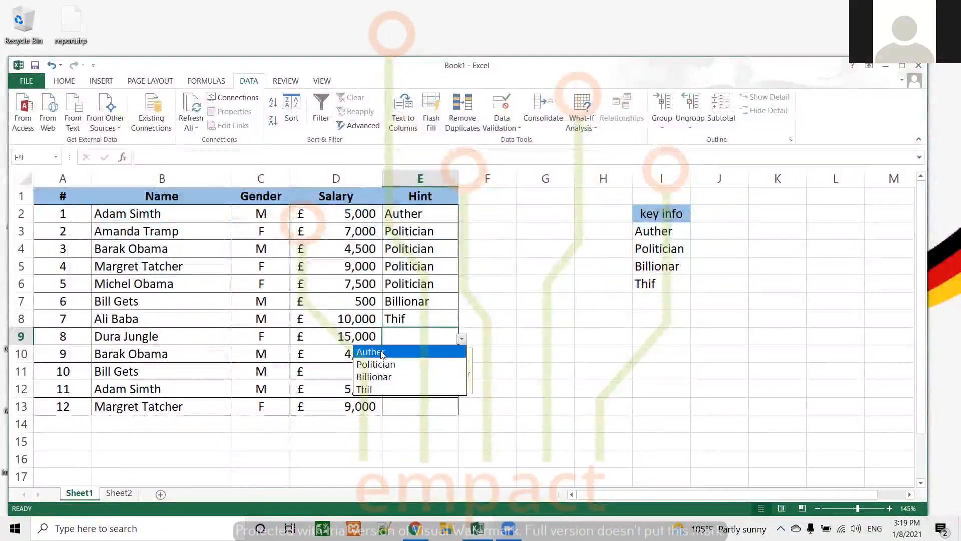
left_click(380, 351)
left_click(451, 353)
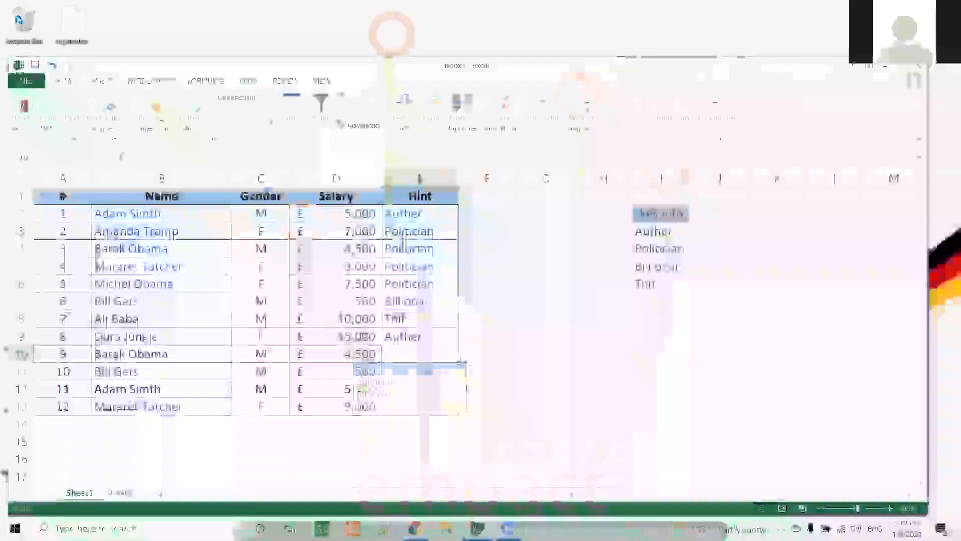
left_click(376, 382)
- Set cell E11 to Politician and cell E12 to Auther from the validation dropdown list
left_click(453, 371)
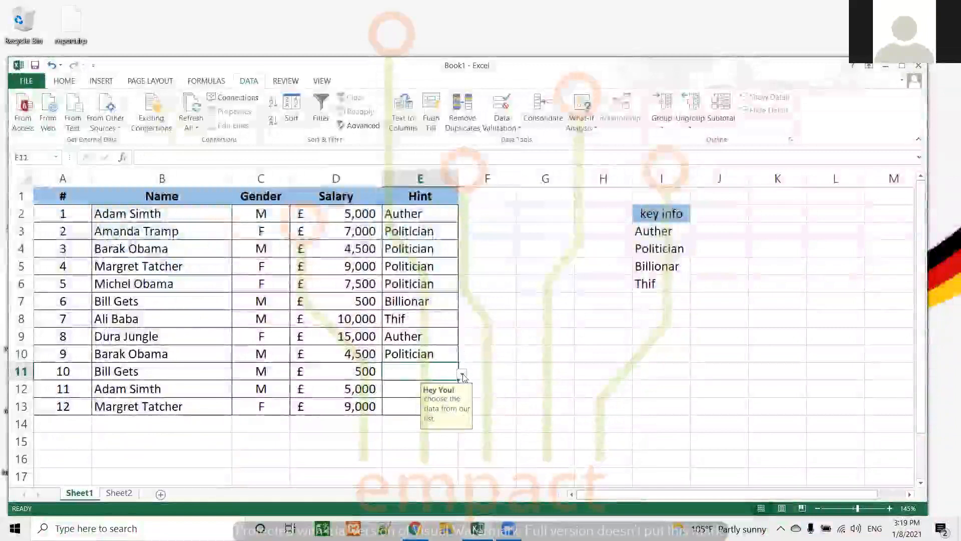
left_click(461, 375)
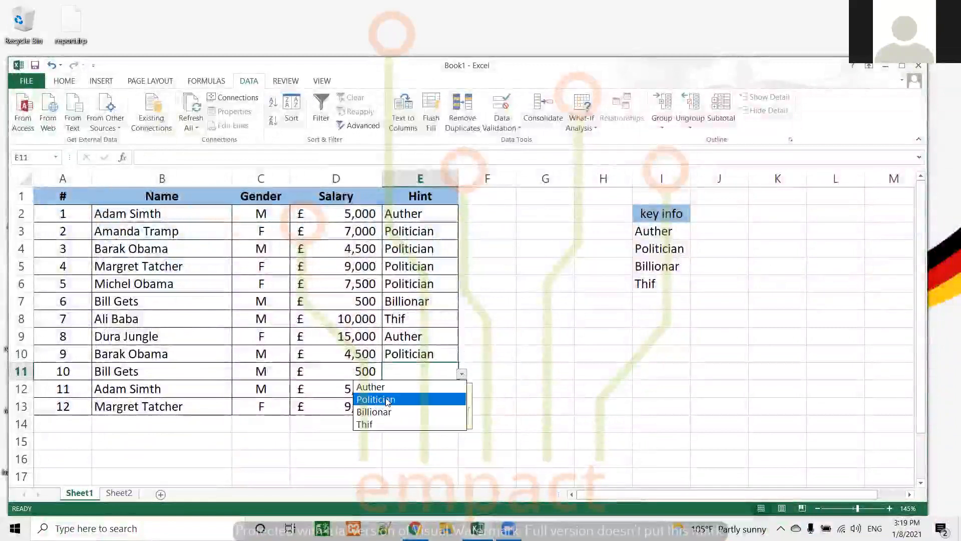
left_click(425, 398)
left_click(410, 390)
left_click(462, 391)
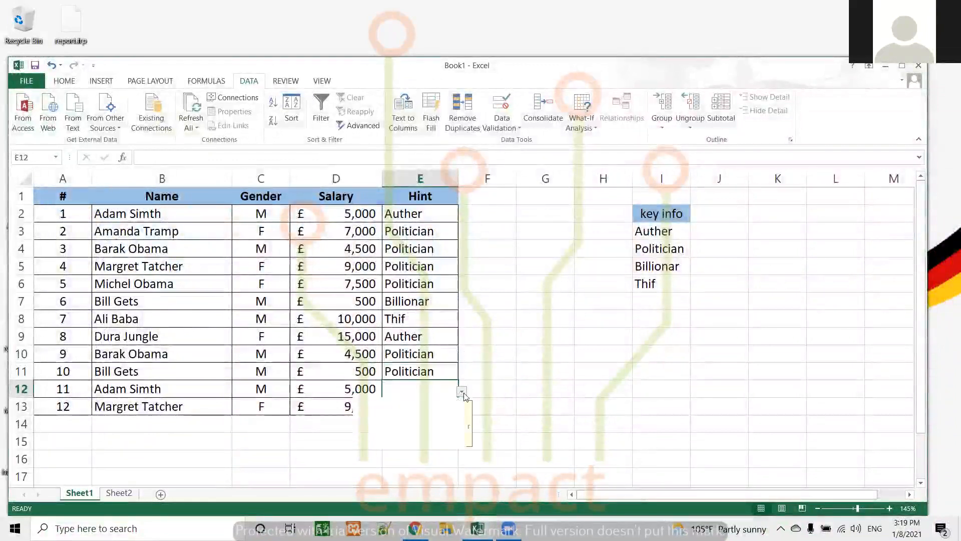
left_click(404, 404)
- Set cell E13, the last Hint entry, to Billionar from the validation dropdown list
left_click(441, 402)
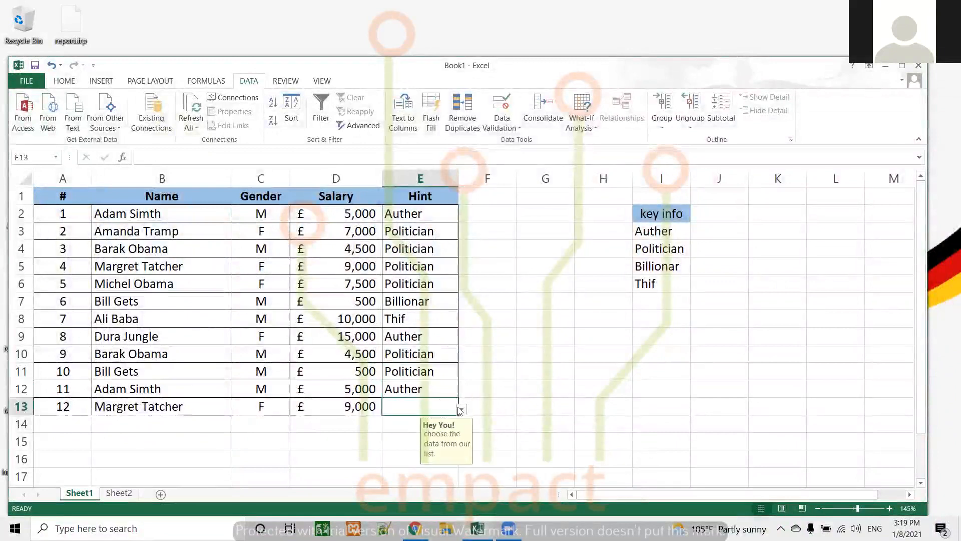
left_click(460, 409)
left_click(408, 446)
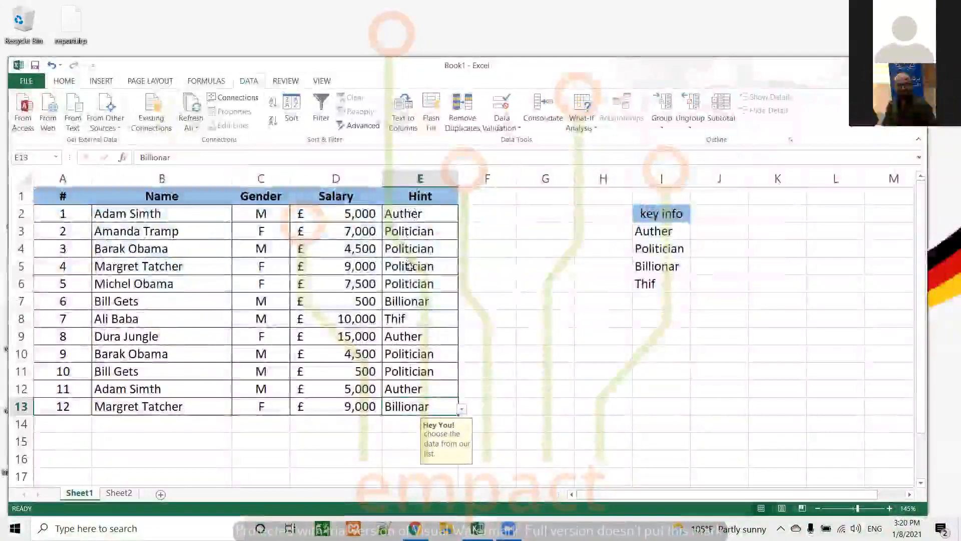
- Clear all data validation settings, including the input message and error alert, from the Hint cells E2:E13
left_click(487, 242)
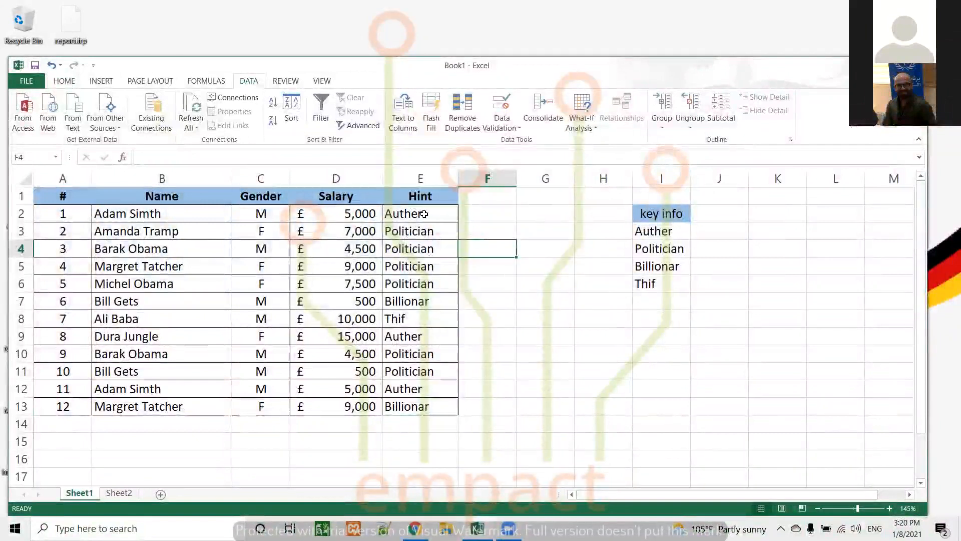
left_click_drag(425, 213, 428, 401)
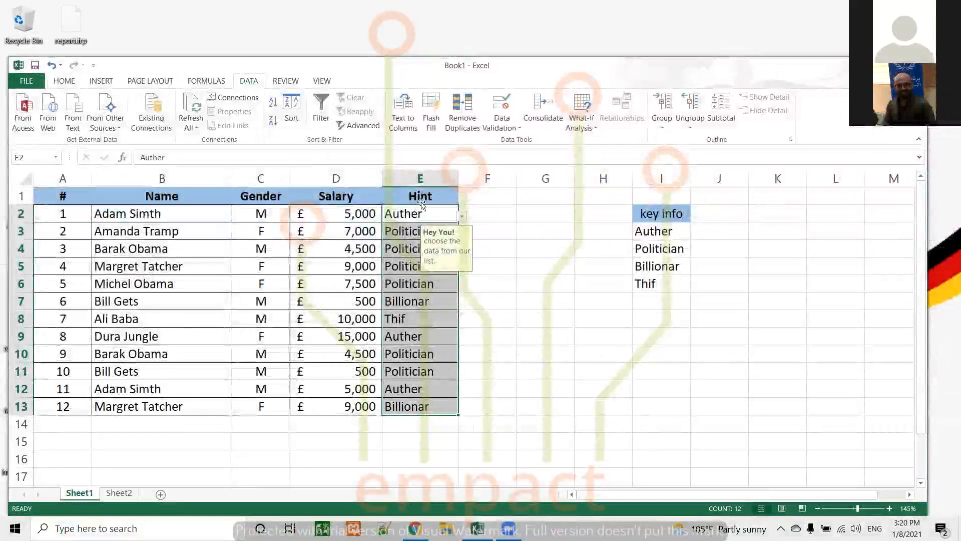
left_click(432, 217)
left_click_drag(433, 215, 429, 403)
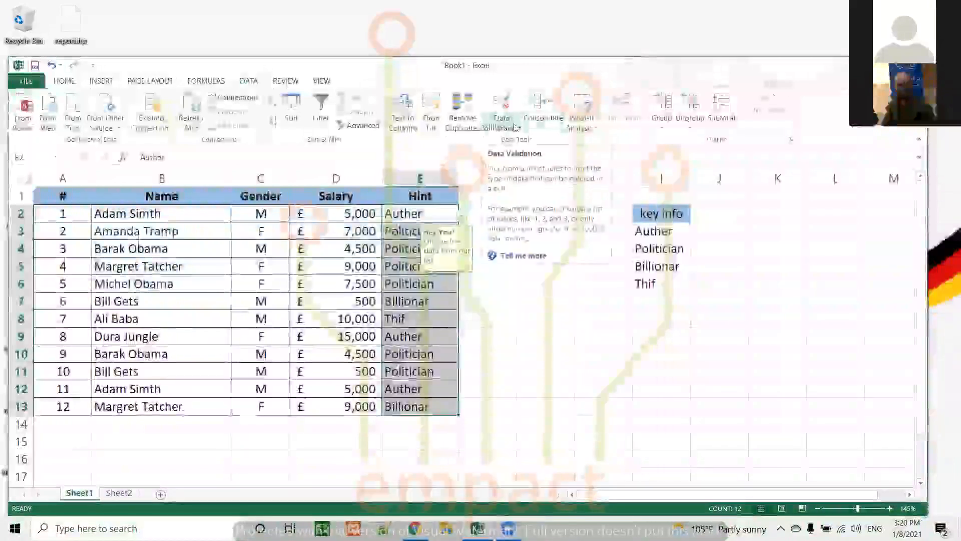
left_click(515, 128)
left_click(519, 143)
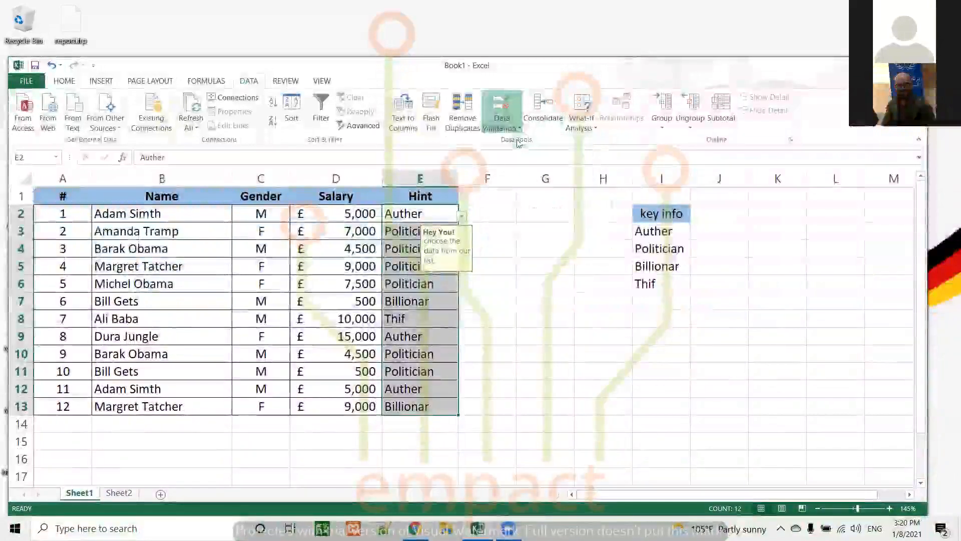
left_click(502, 359)
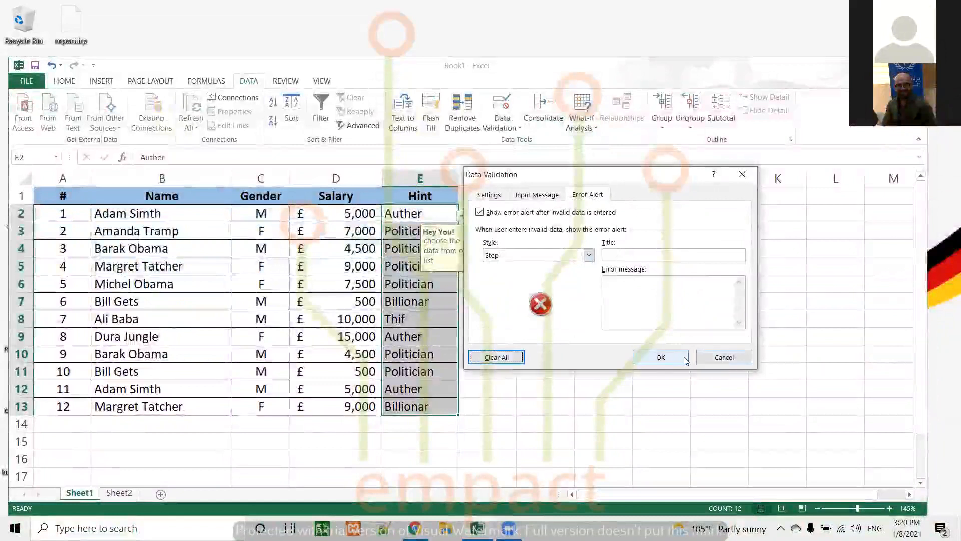
left_click(661, 357)
- Check the Hint cells E2:E13 for any remaining validation dropdown or input message
left_click(417, 220)
key("shift+Down")
key("shift+Down")
key("shift+Down")
key("shift+Down")
key("shift+Down")
key("shift+Down")
key("shift+Down")
key("shift+Down")
key("shift+Down")
key("shift+Down")
key("shift+Down")
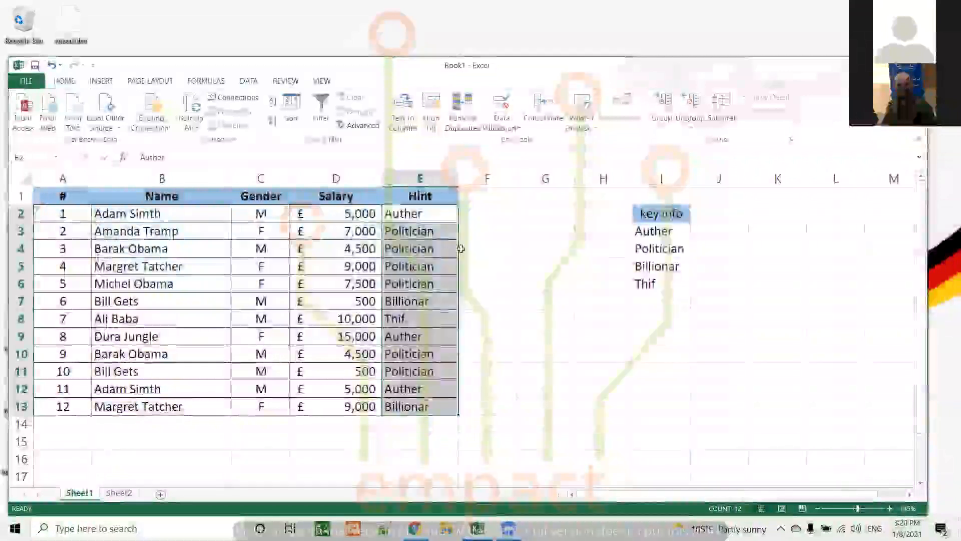
left_click(421, 216)
left_click(469, 233)
left_click_drag(418, 217, 420, 406)
left_click(486, 254)
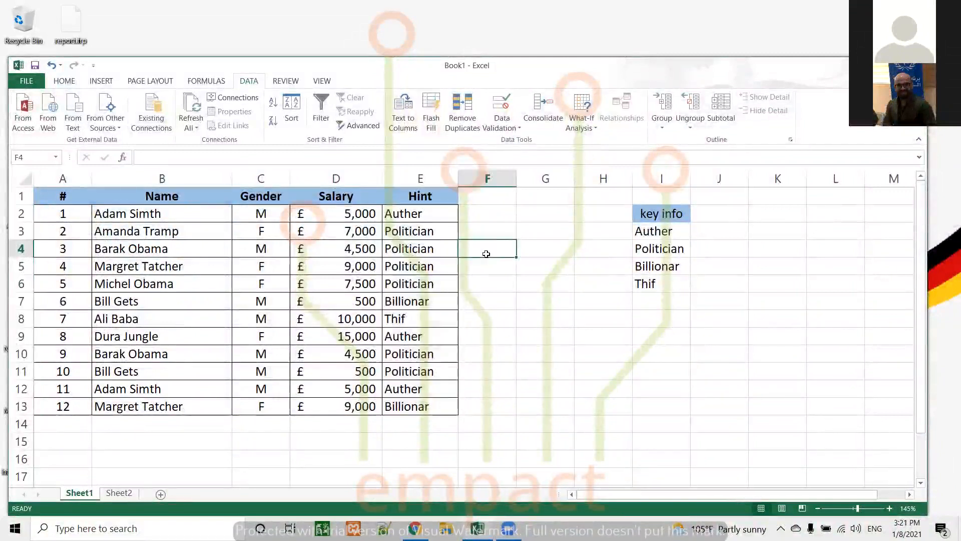
- Examine the key info list in I2:I6 and the Hint entries in cells E2 to E4
left_click_drag(656, 214, 665, 283)
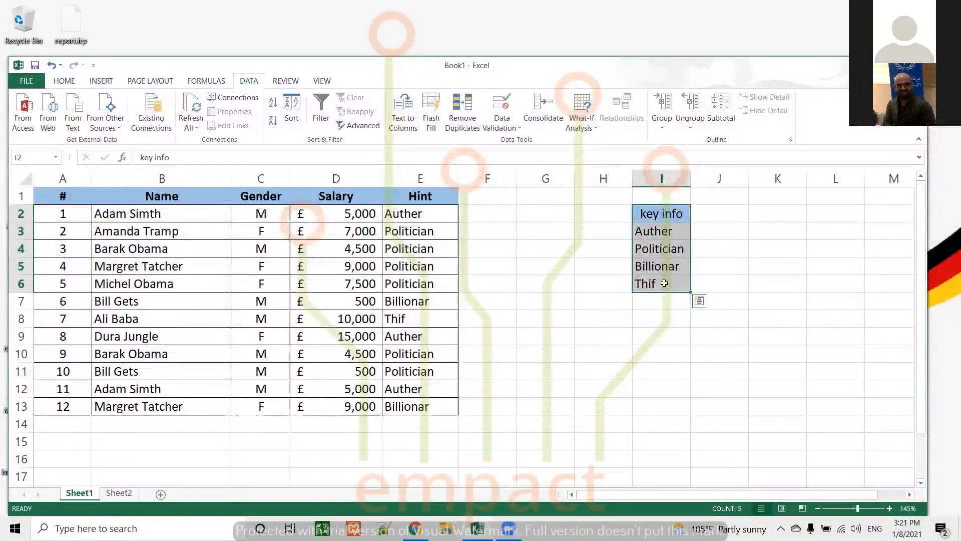
left_click(669, 236)
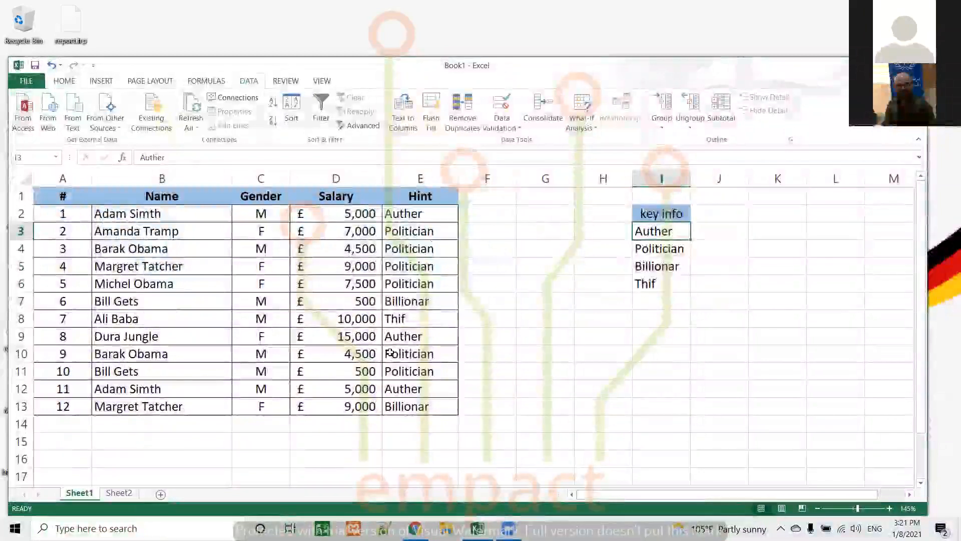
key("Down")
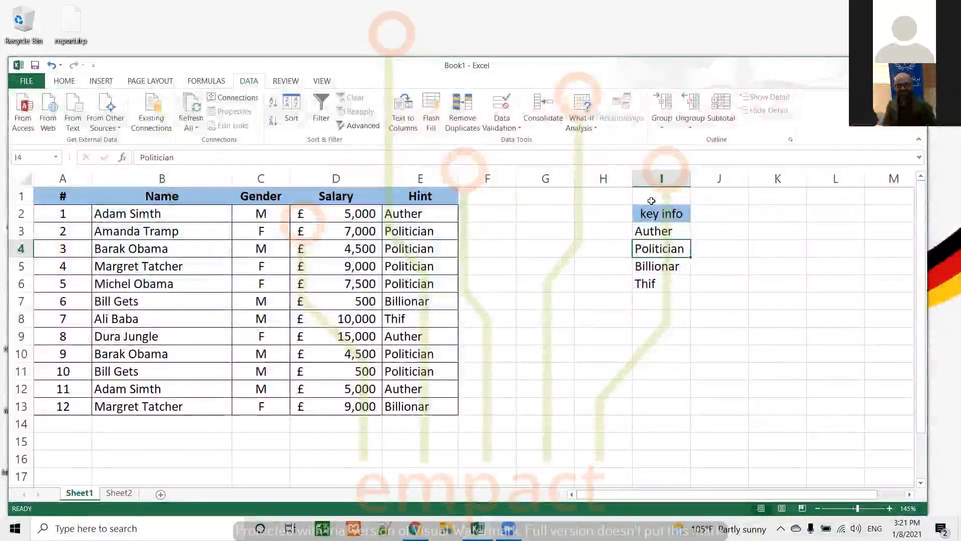
left_click(666, 177)
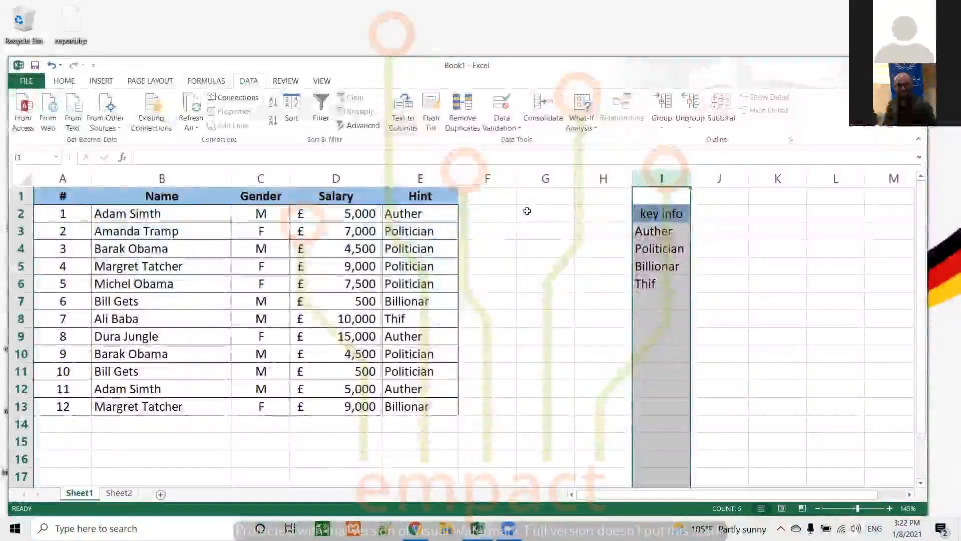
left_click(496, 212)
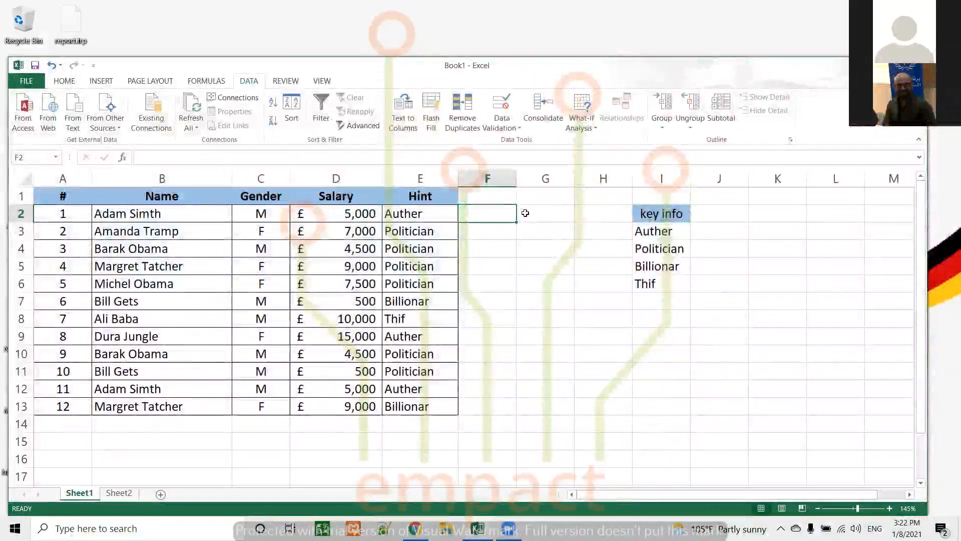
left_click(426, 216)
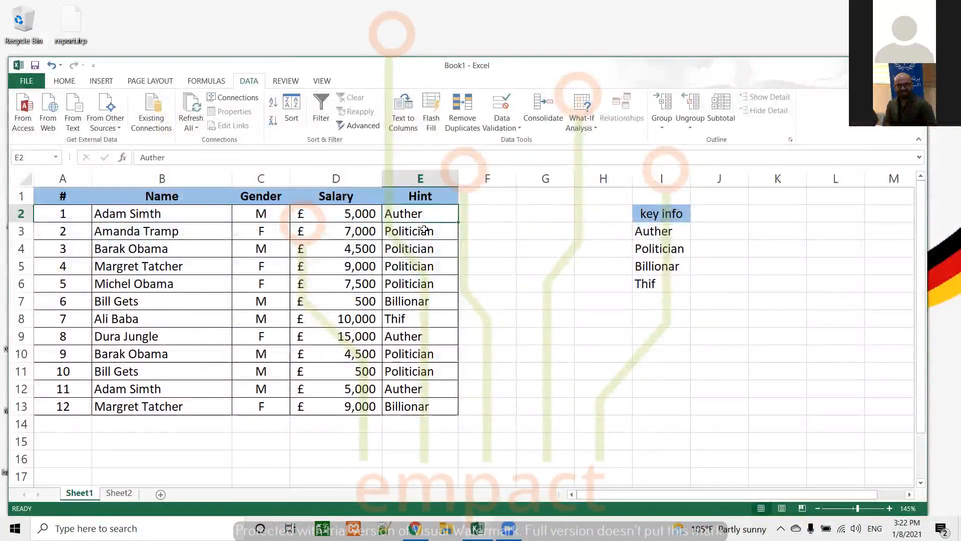
left_click(425, 230)
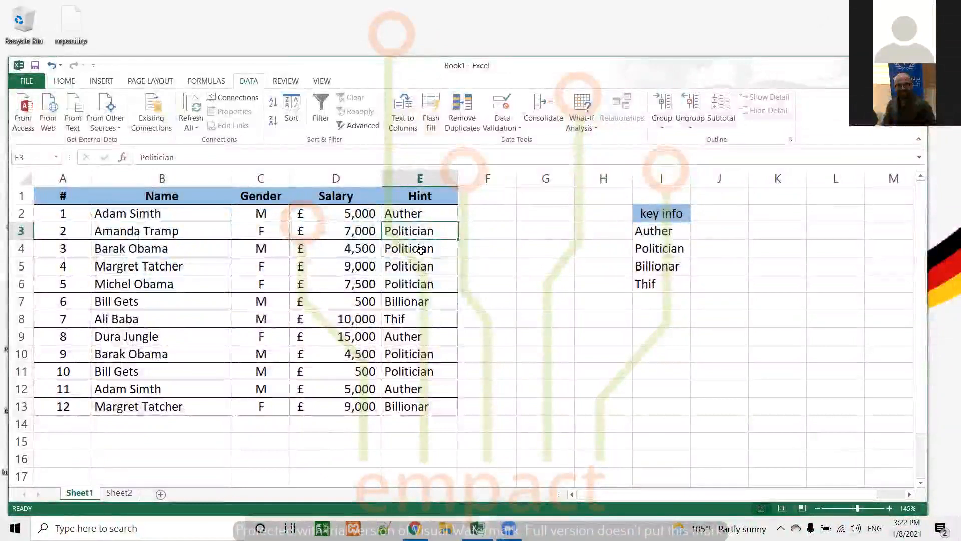
left_click(420, 250)
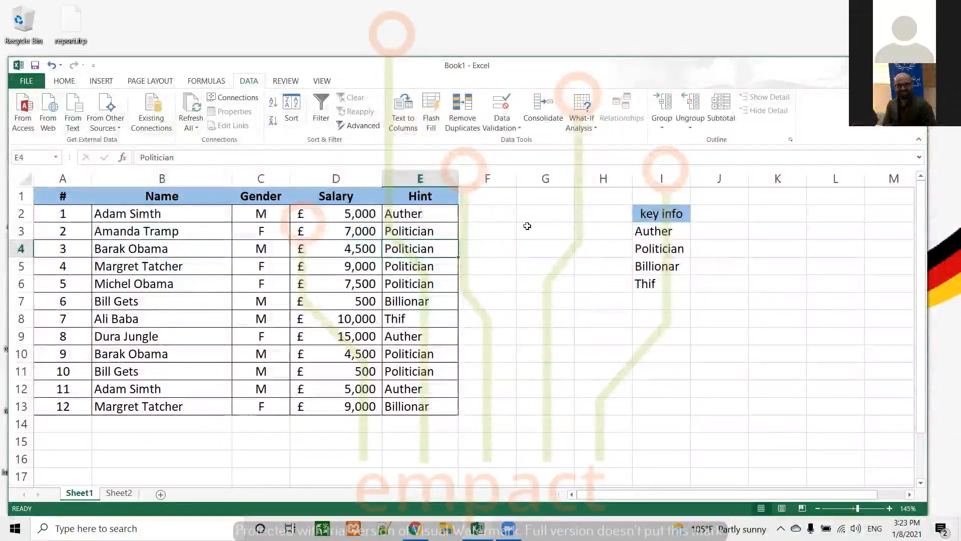
- Delete column I containing the key info list, and return to the first Hint entry in E2
left_click(660, 178)
right_click(664, 176)
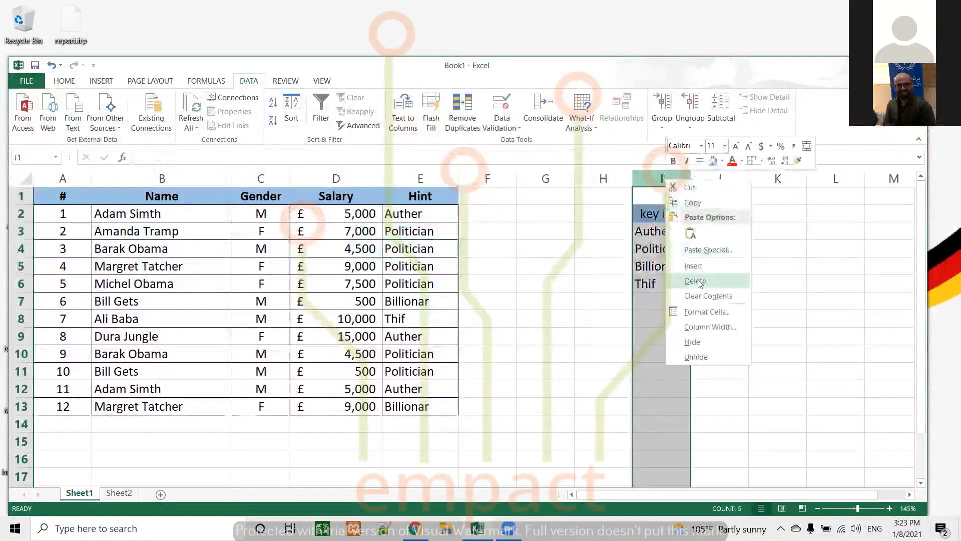
left_click(538, 215)
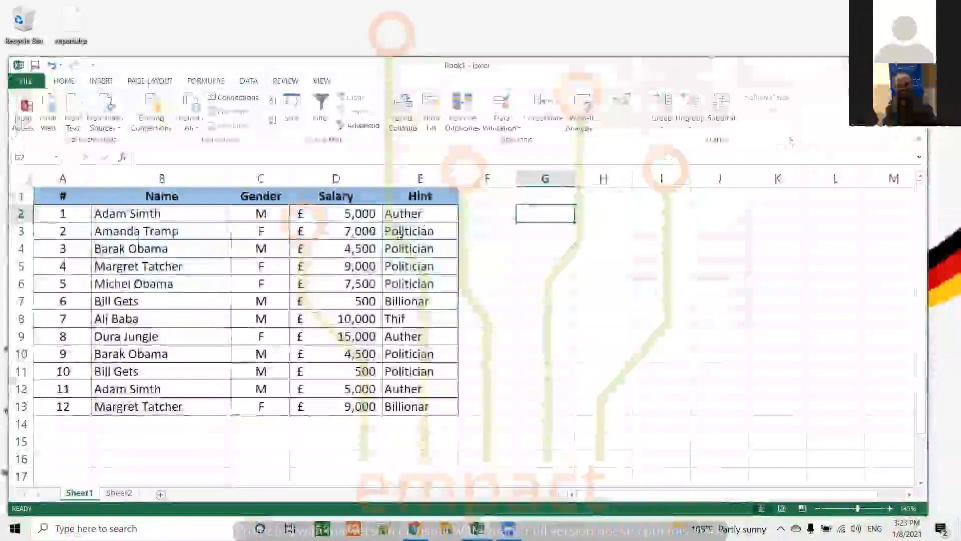
left_click(432, 212)
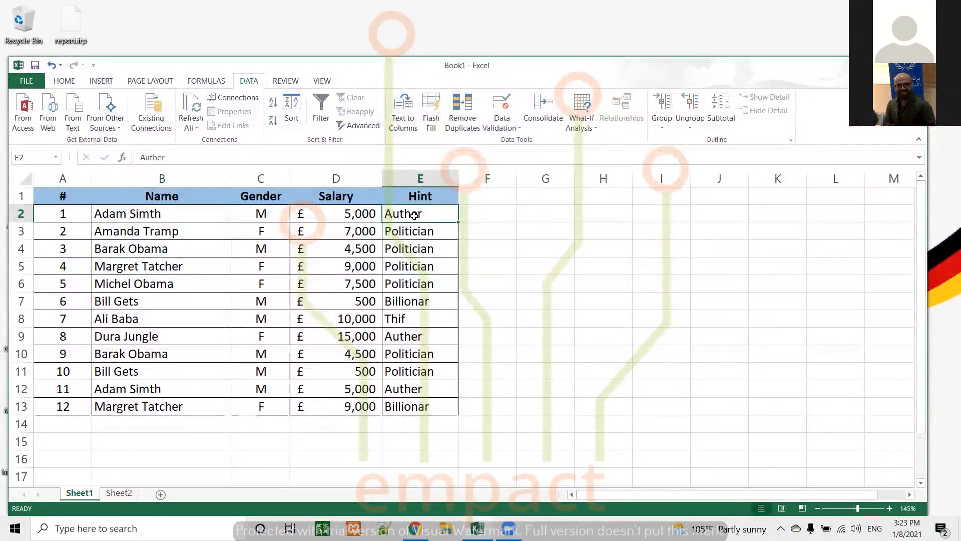
- Remove duplicate values from the Name cells B2:B13 only, continuing with the current selection
left_click_drag(151, 214, 148, 400)
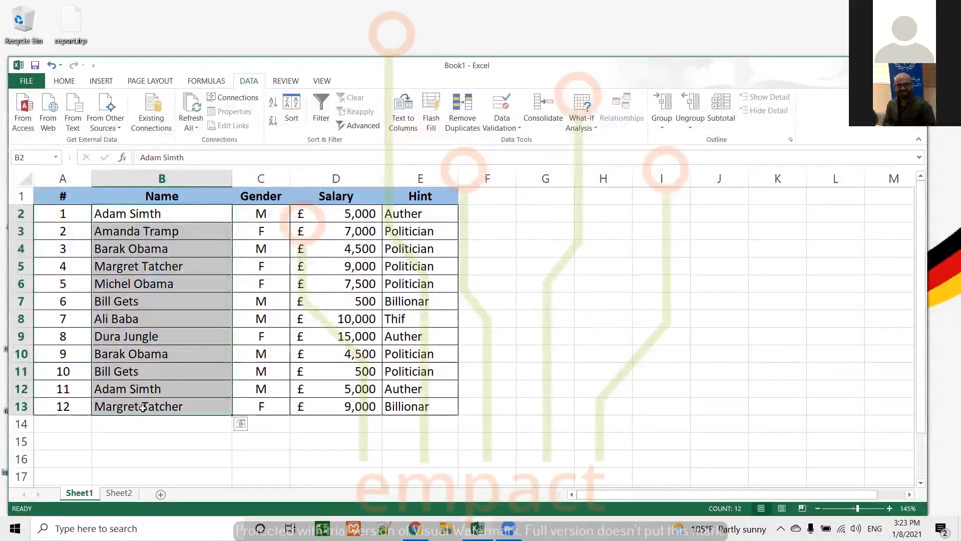
left_click_drag(168, 213, 165, 406)
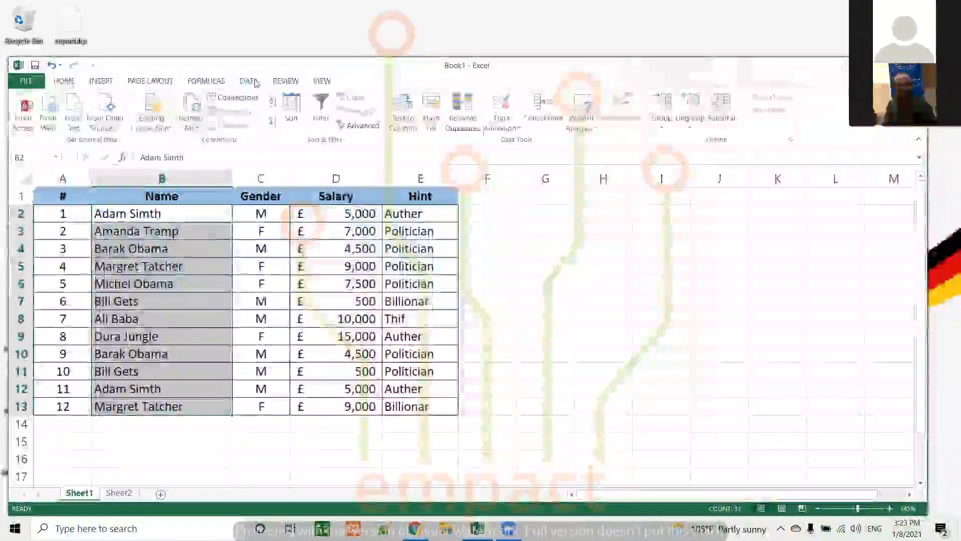
left_click(464, 118)
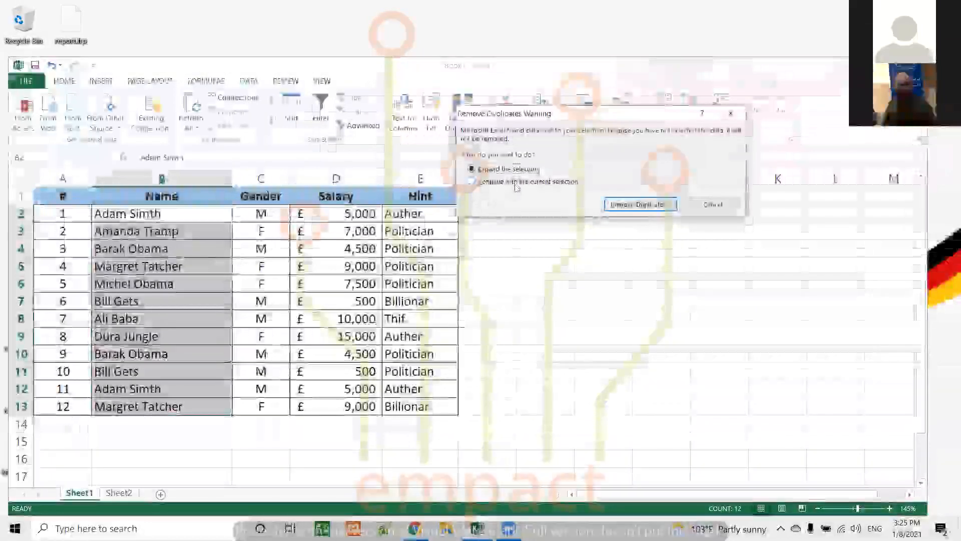
left_click(516, 183)
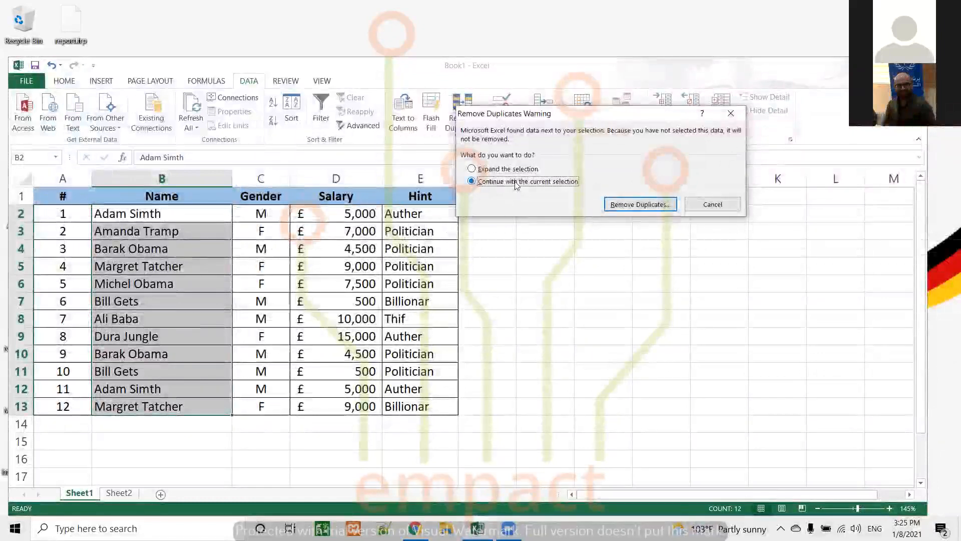
left_click(637, 205)
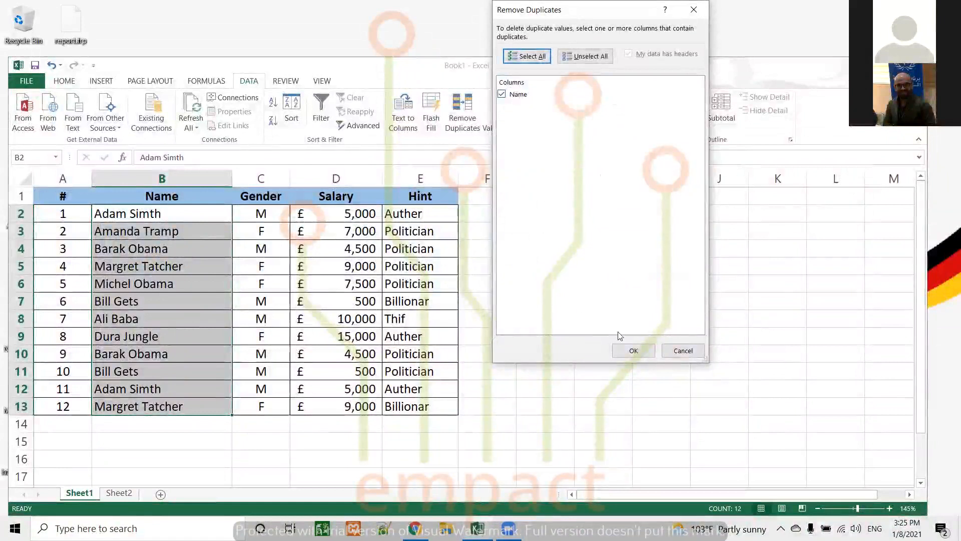
left_click(634, 351)
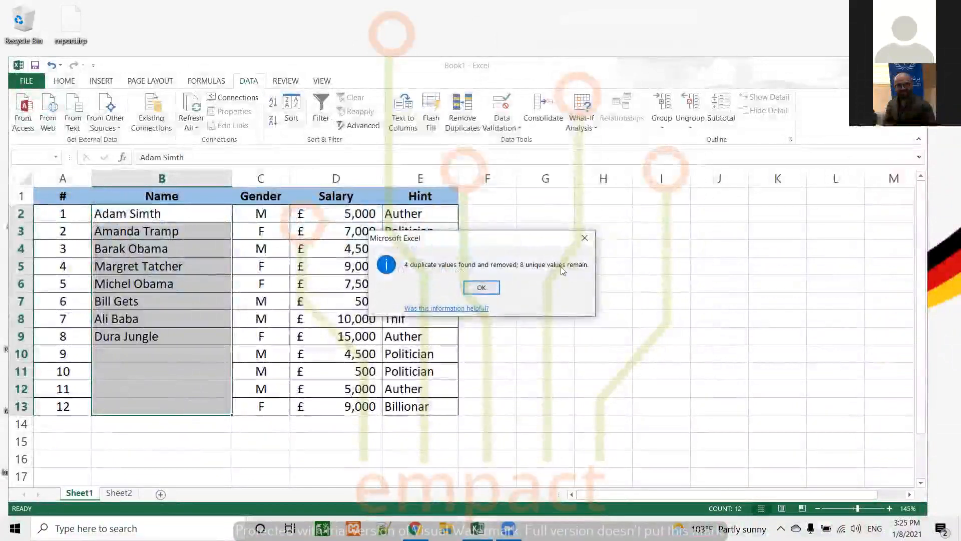
left_click(480, 289)
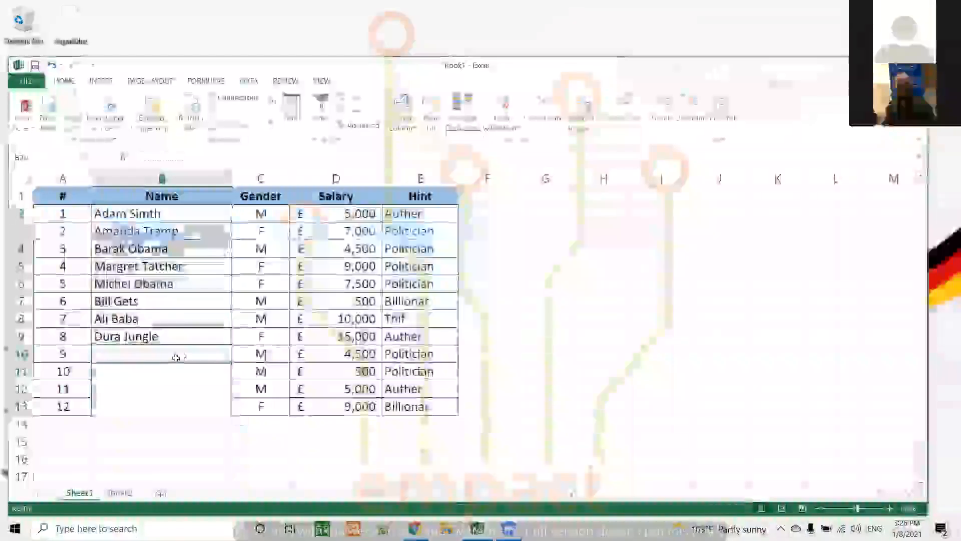
- Examine the Gender, Salary and Hint entries and the row numbers in rows 10 to 13
left_click_drag(261, 353, 420, 407)
left_click(269, 357)
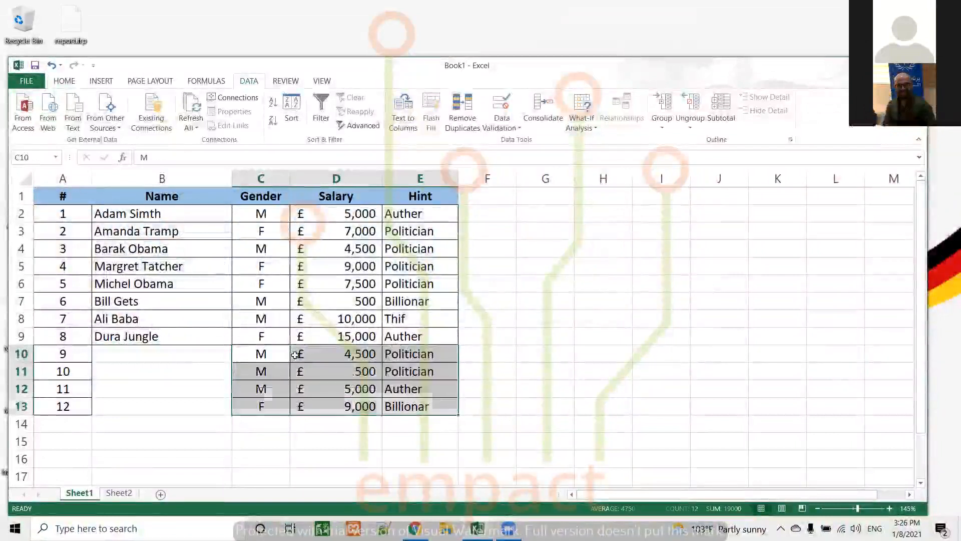
left_click(332, 355)
left_click(410, 355)
left_click(270, 375)
left_click(333, 372)
left_click(403, 371)
left_click(271, 388)
left_click(328, 388)
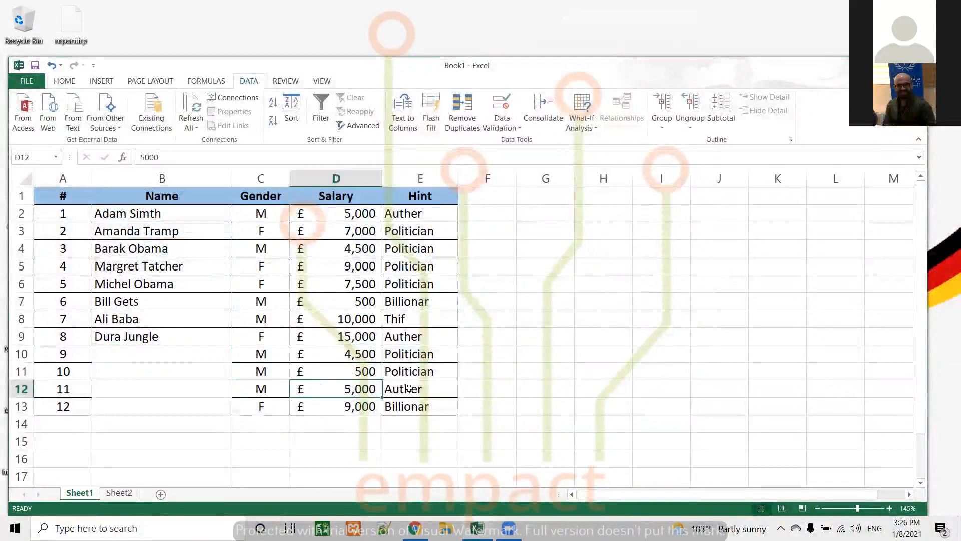
left_click(412, 389)
left_click(261, 406)
left_click(323, 406)
left_click(409, 406)
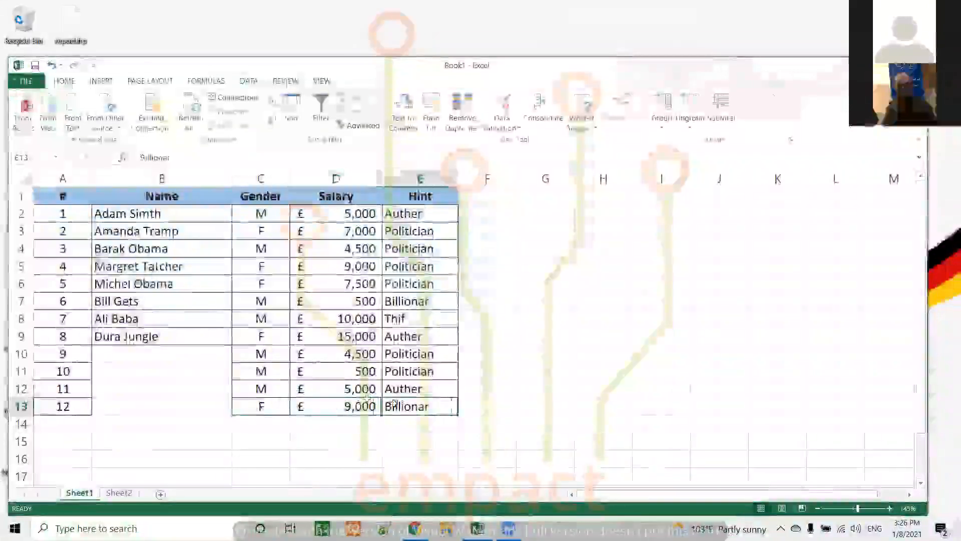
left_click_drag(65, 352, 67, 424)
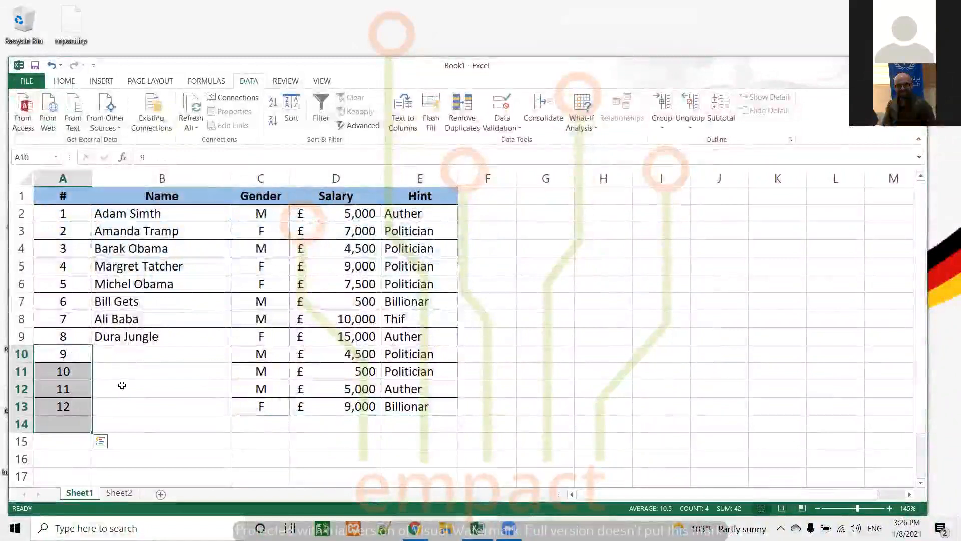
- Undo the duplicate removal in the Name column
key("ctrl+a")
key("ctrl+a")
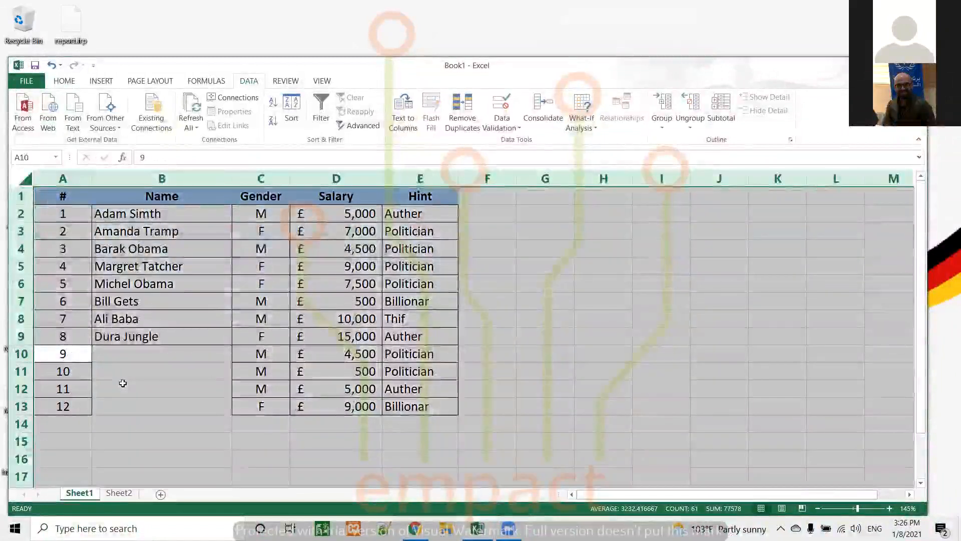
key("ctrl+z")
left_click(132, 373)
- Remove duplicate rows using only the Name column, expanding the selection from B2:B13 to the whole table, and undo the removal
left_click_drag(162, 214, 166, 408)
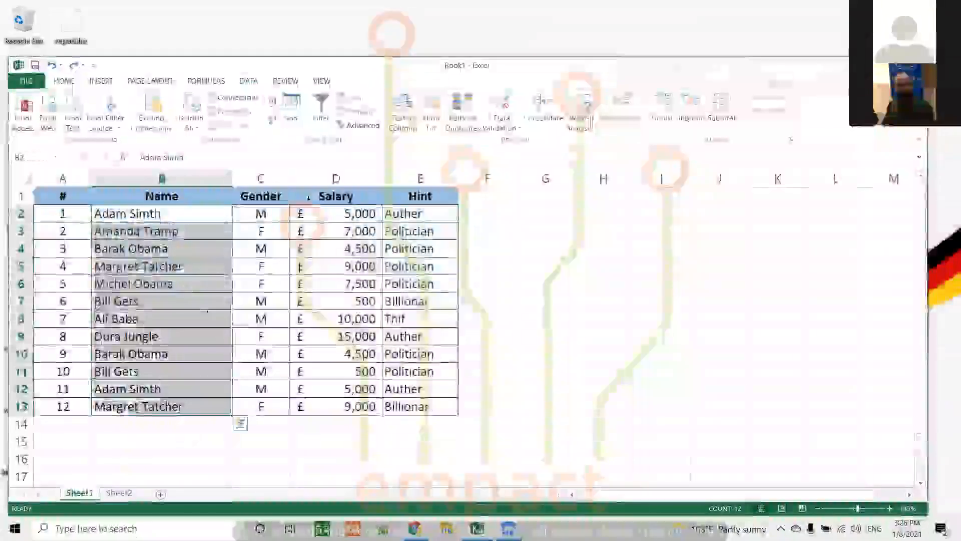
left_click(466, 120)
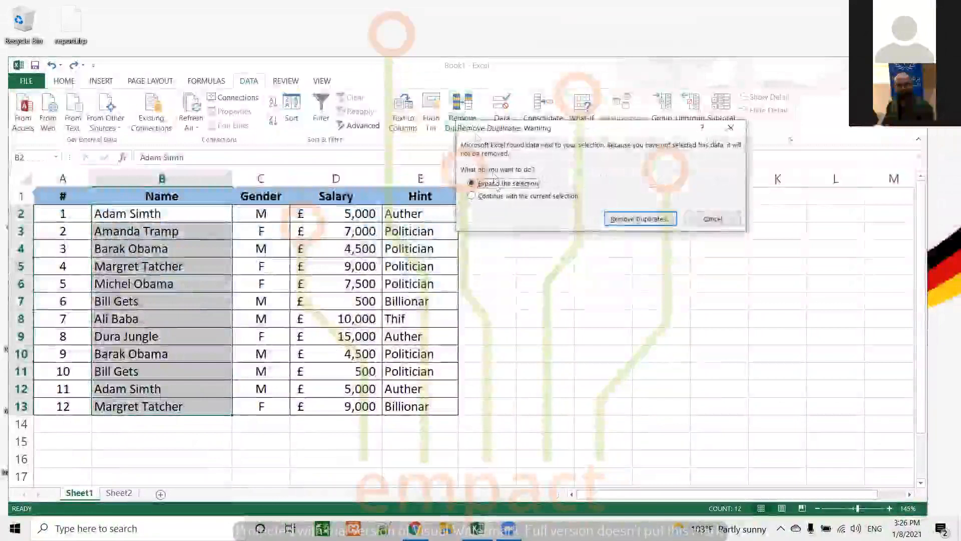
left_click(648, 221)
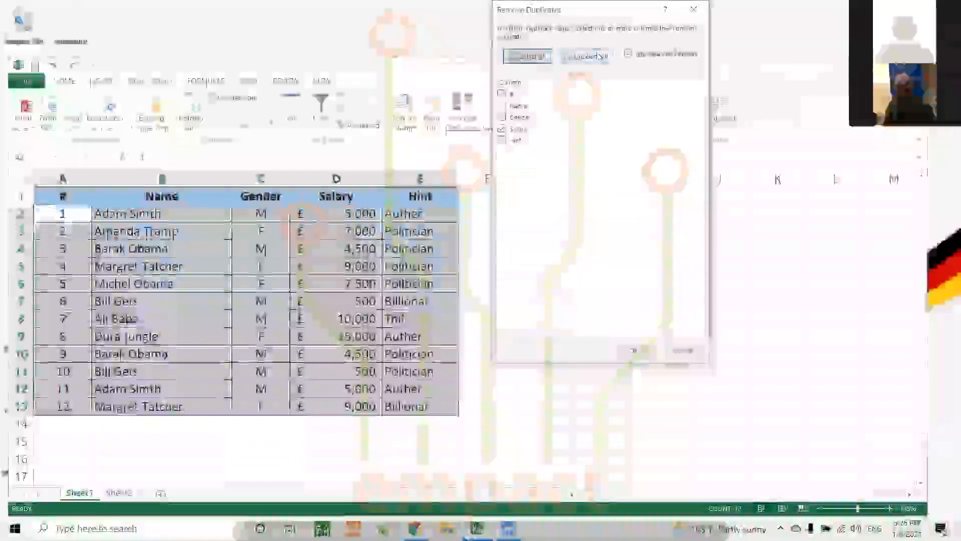
left_click(585, 56)
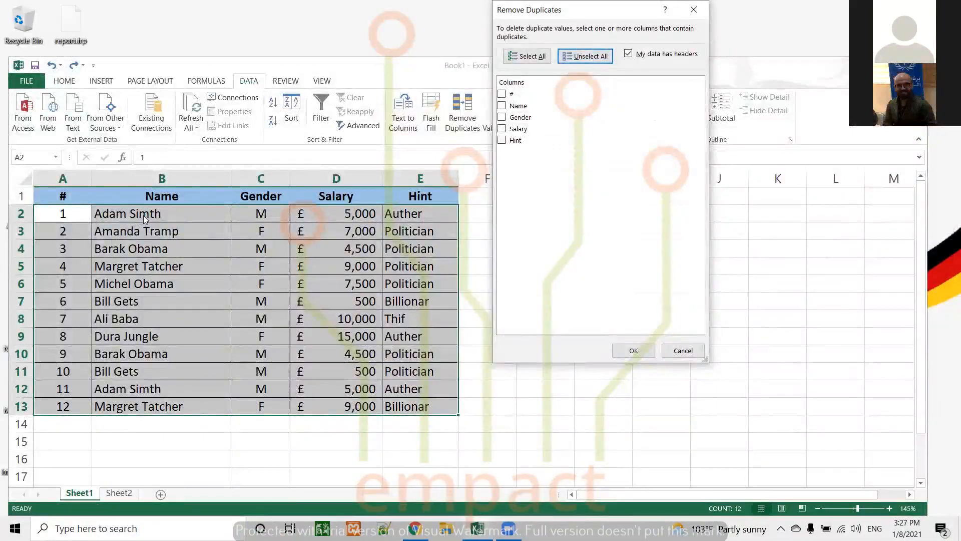
left_click(502, 106)
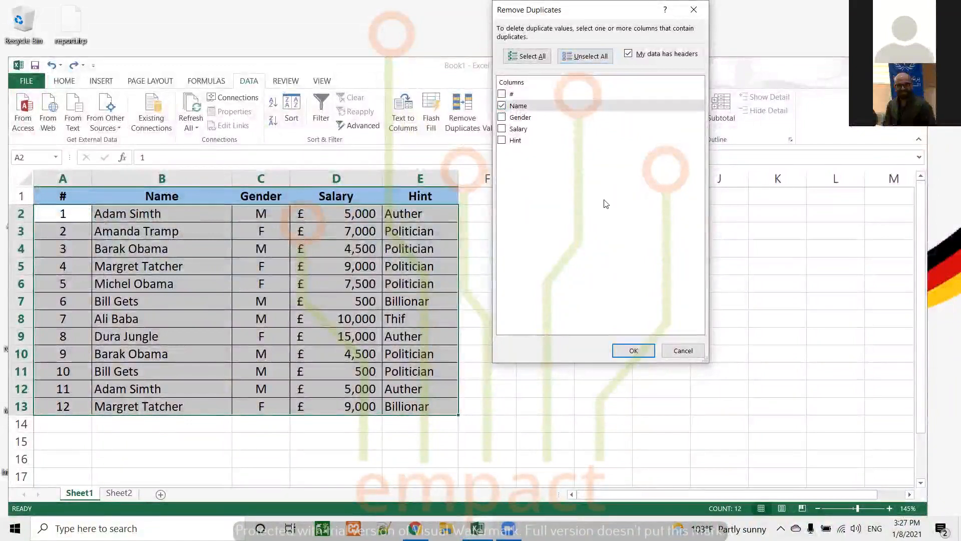
left_click(643, 352)
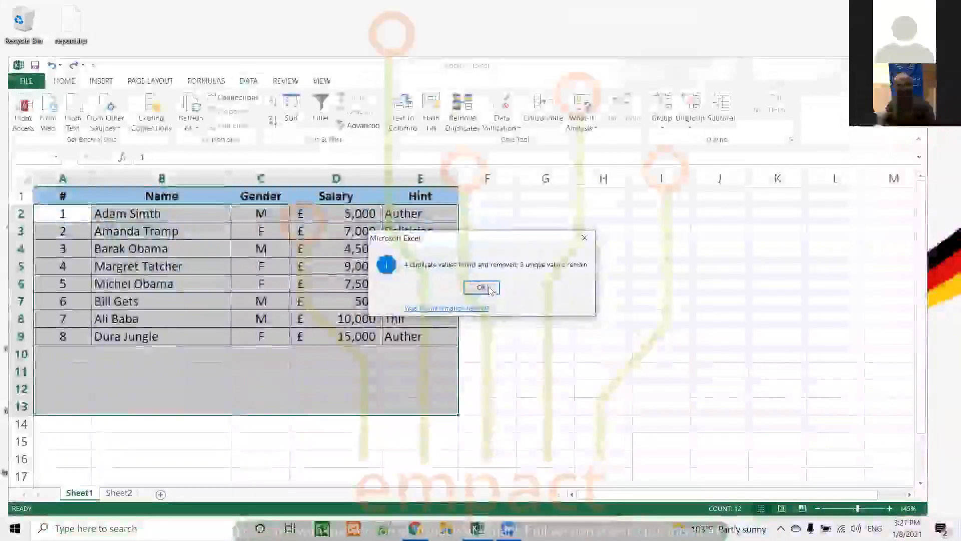
left_click(482, 287)
left_click(270, 354)
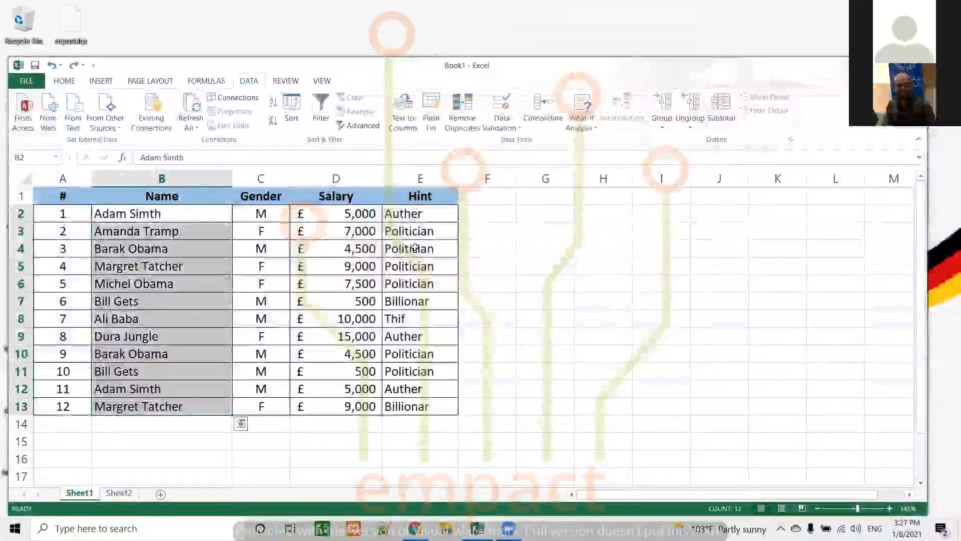
left_click(413, 248)
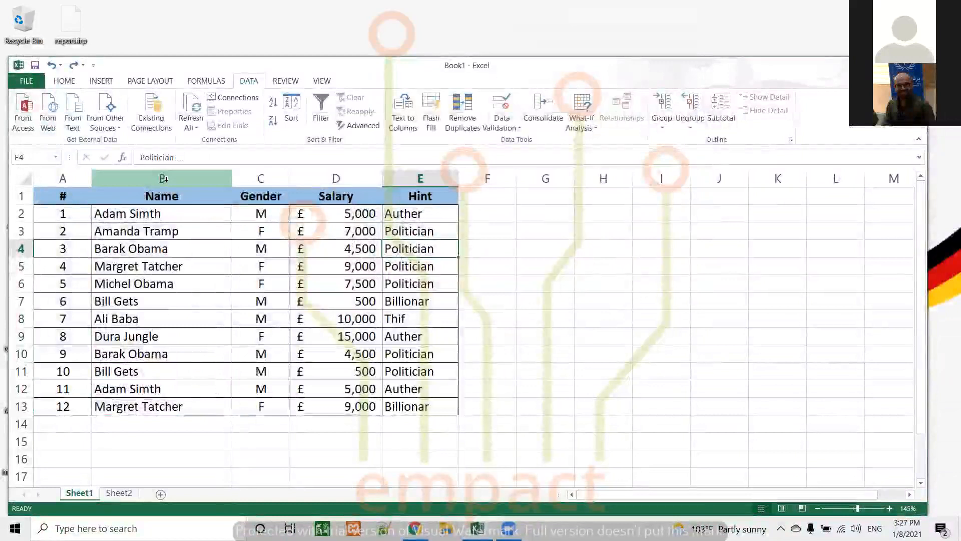
- Sort the Name cells B2:B13 from Z to A, continuing with the current selection only
left_click_drag(169, 213, 167, 406)
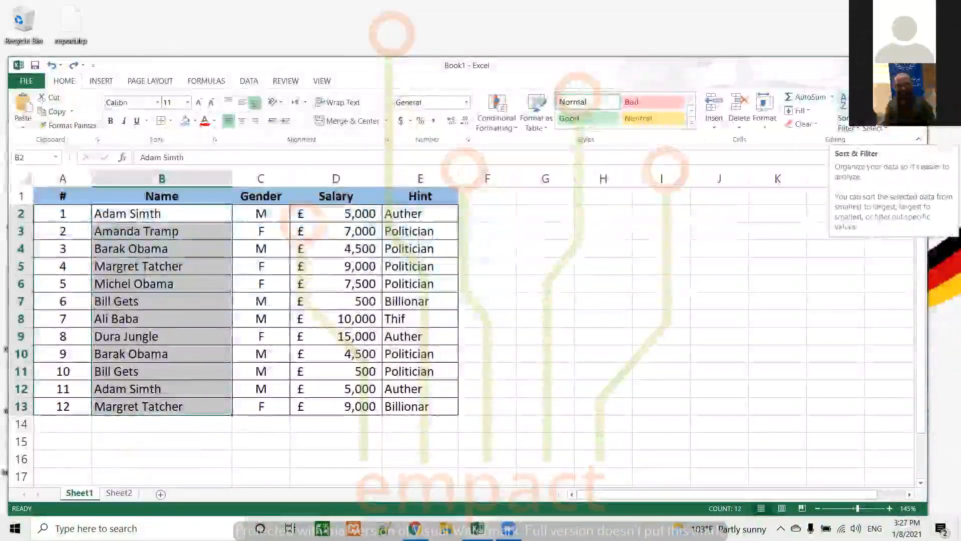
left_click(845, 122)
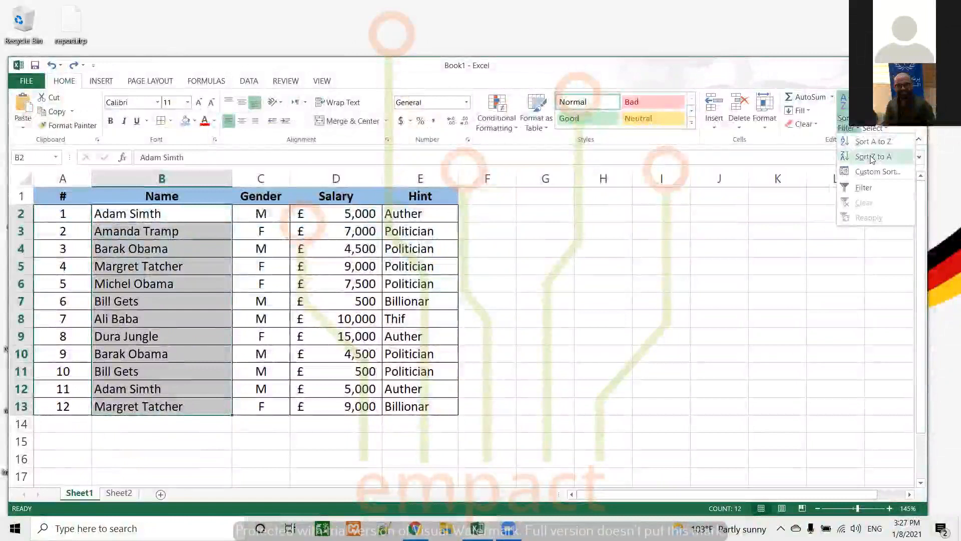
left_click(872, 157)
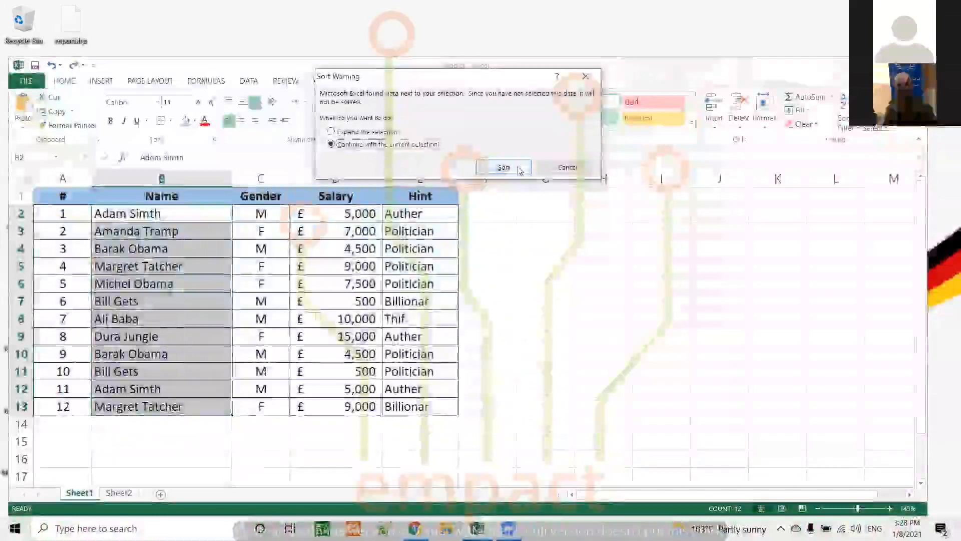
left_click(503, 168)
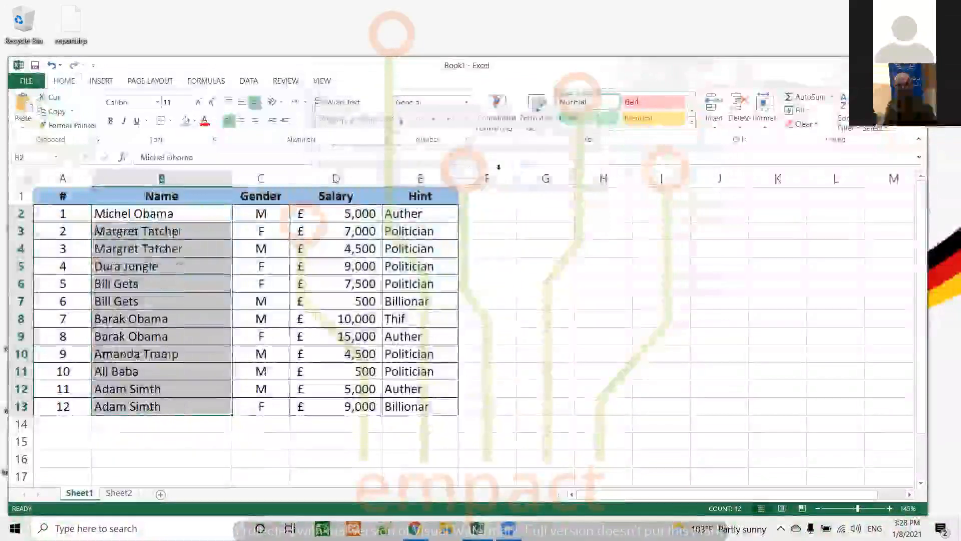
- Compare the sorted names in rows 2 to 6 with their Gender entries, and undo the names-only sort
left_click(193, 216)
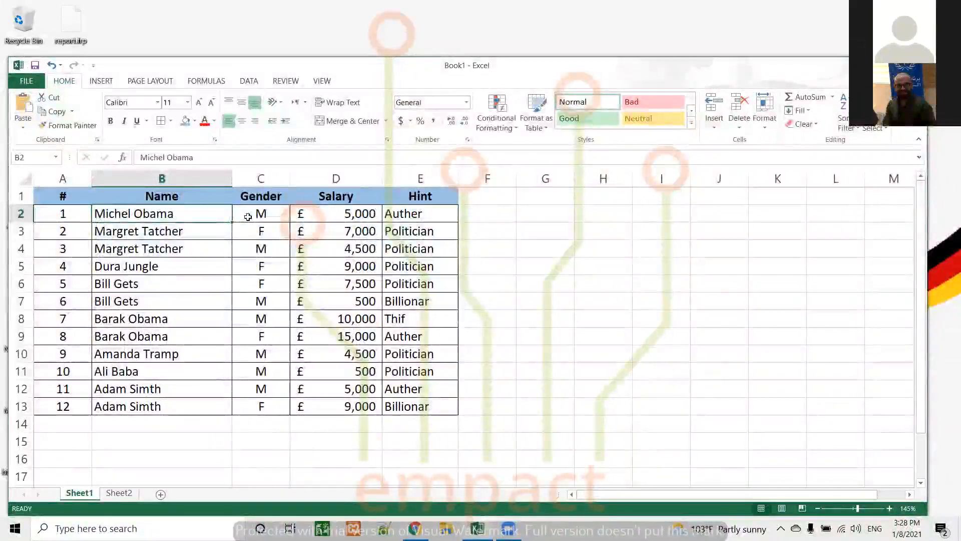
left_click(268, 216)
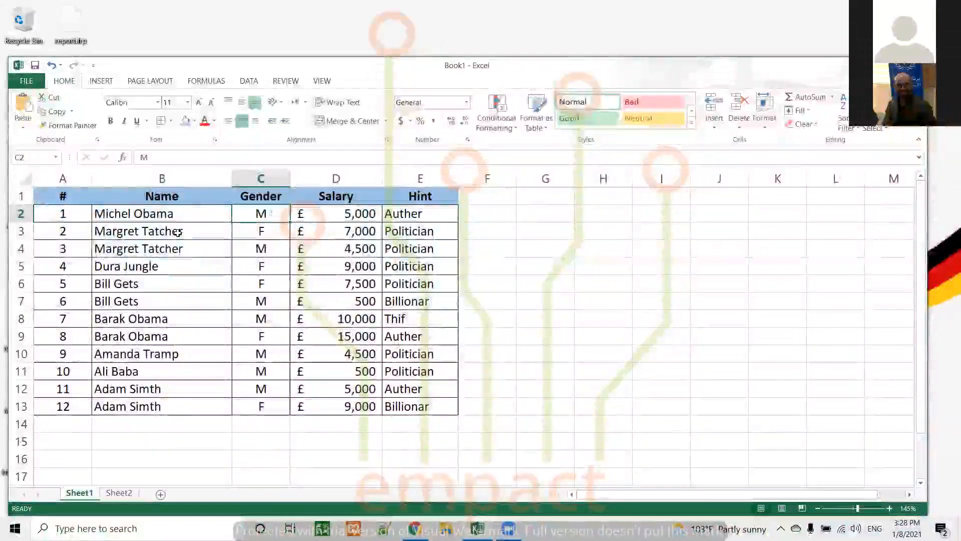
left_click(264, 233)
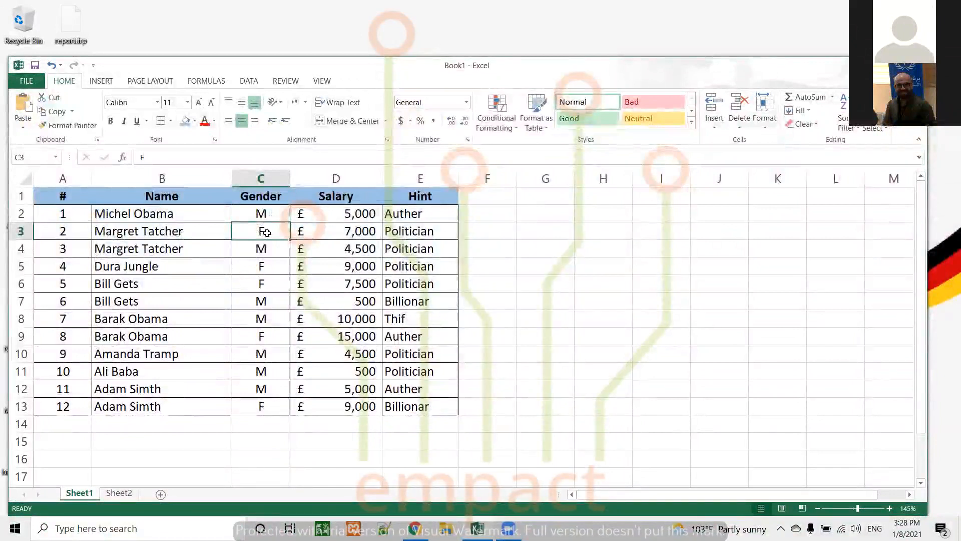
left_click(260, 248)
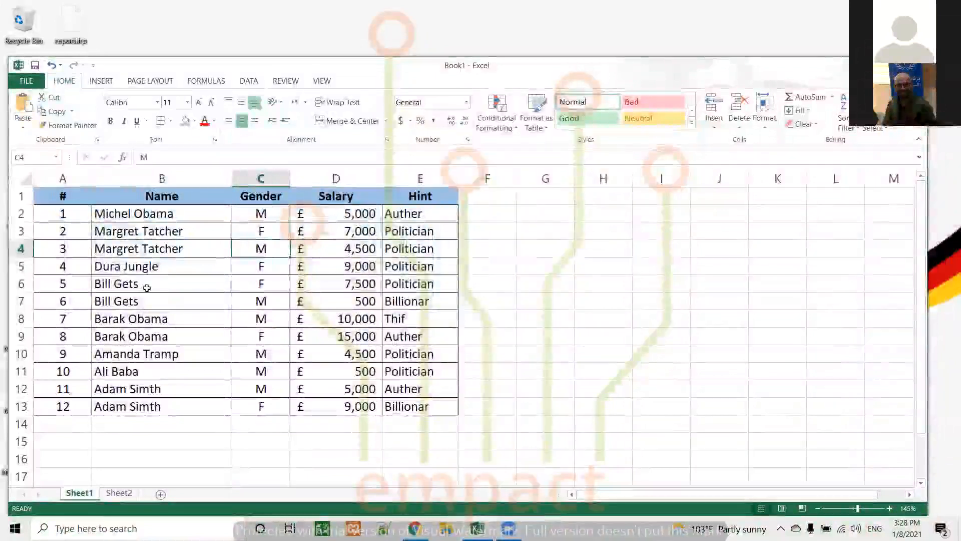
left_click(172, 283)
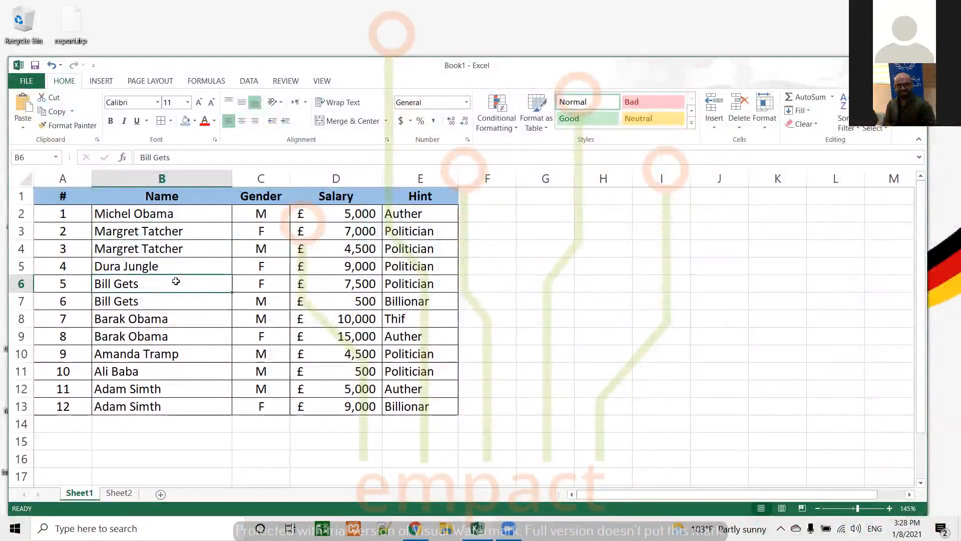
left_click(268, 280)
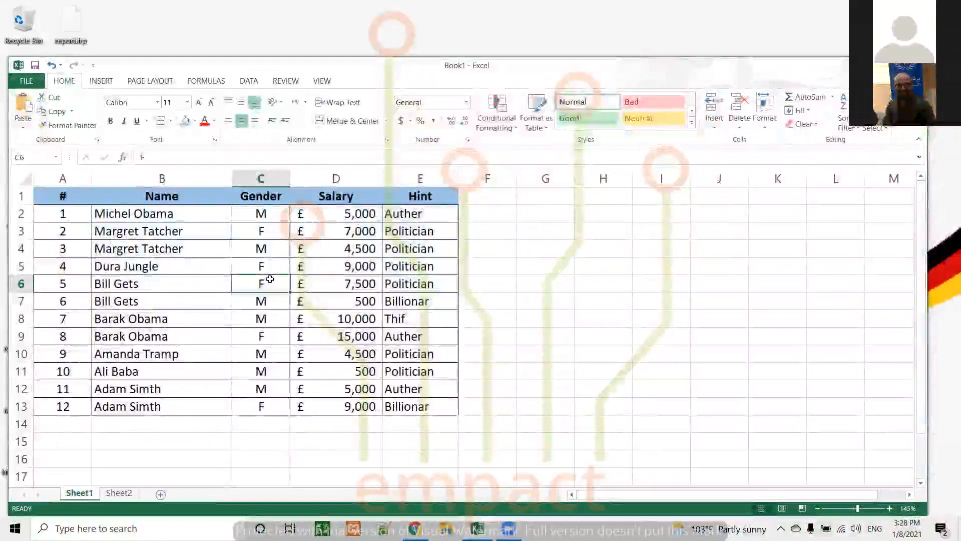
key("ctrl+z")
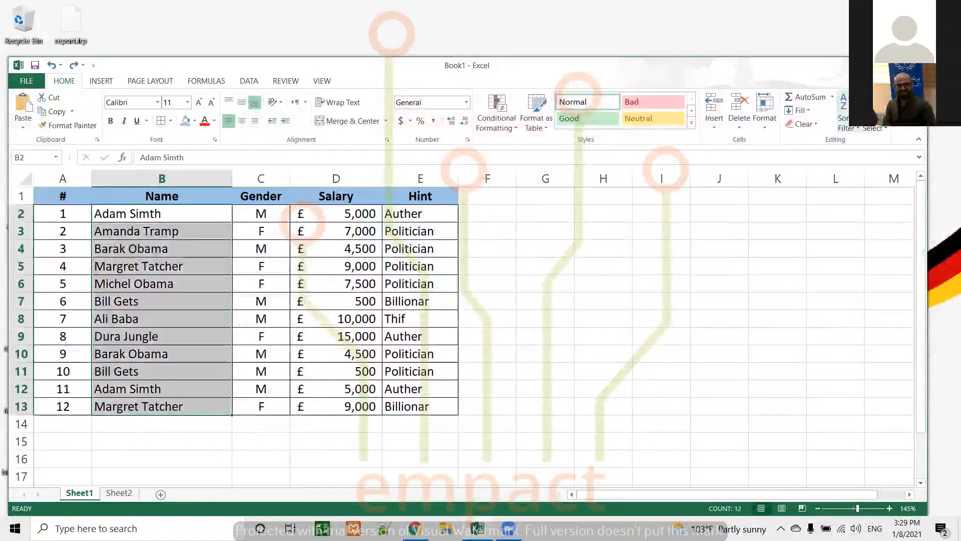
- Sort the whole table by Name from Z to A, expanding the selection beyond B2:B13
left_click(847, 119)
left_click(873, 156)
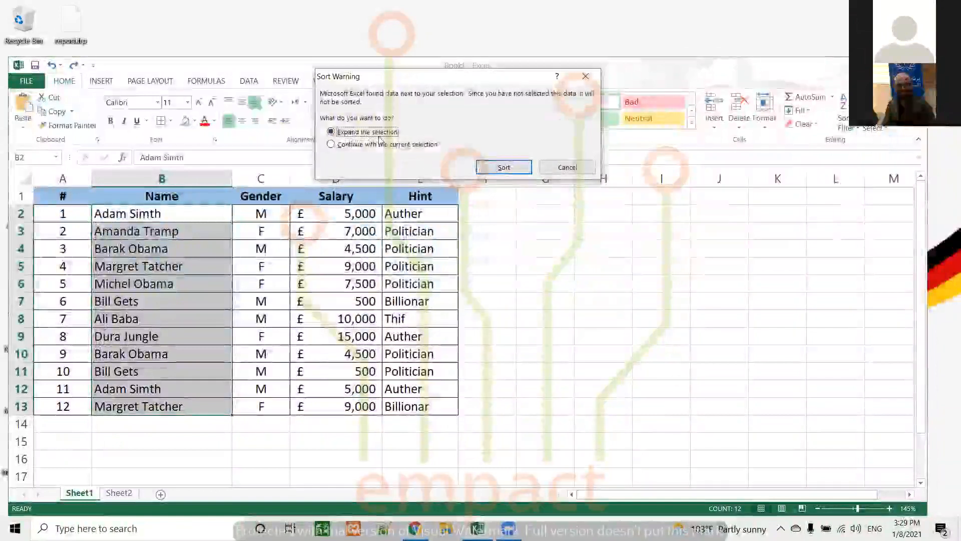
left_click(518, 169)
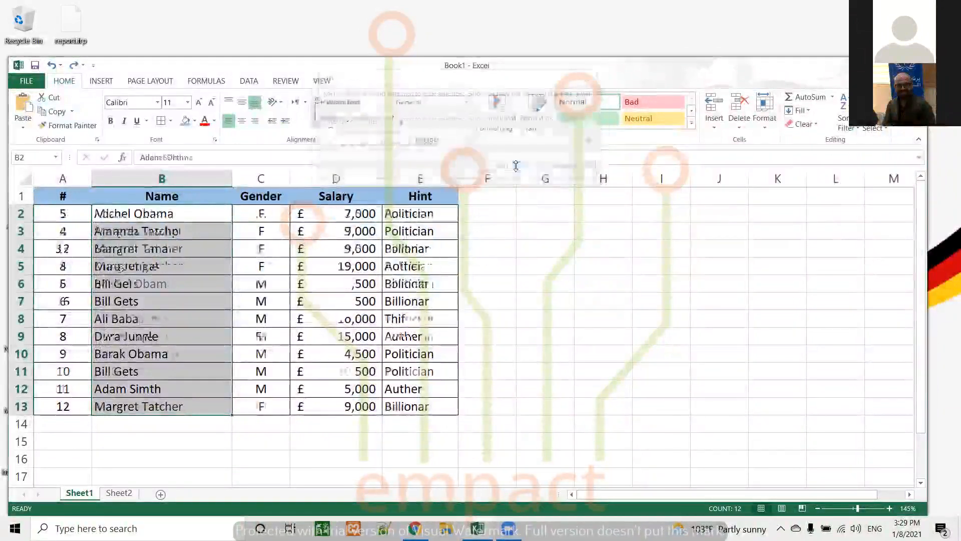
- Compare each Gender entry in rows 2 to 13 with the name in the same row of the sorted table
left_click(197, 214)
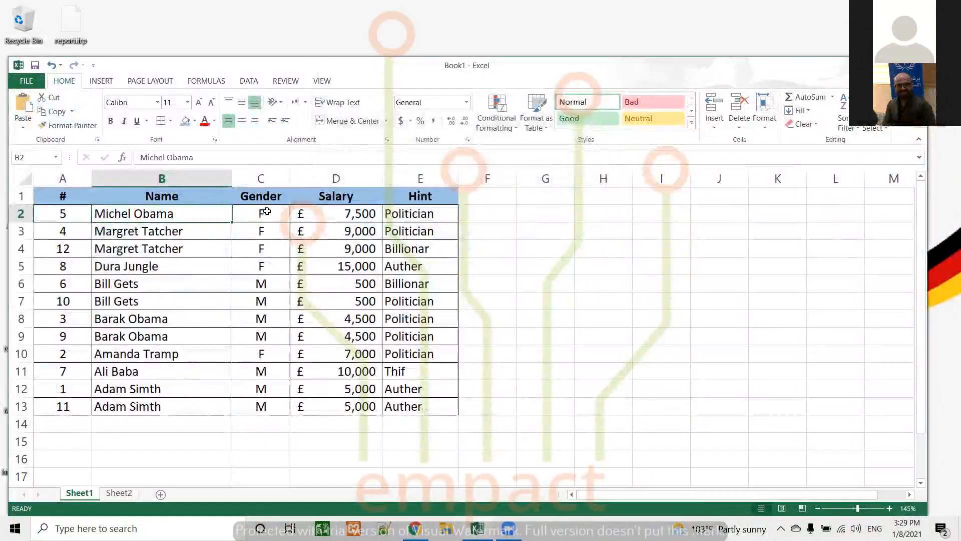
left_click(265, 212)
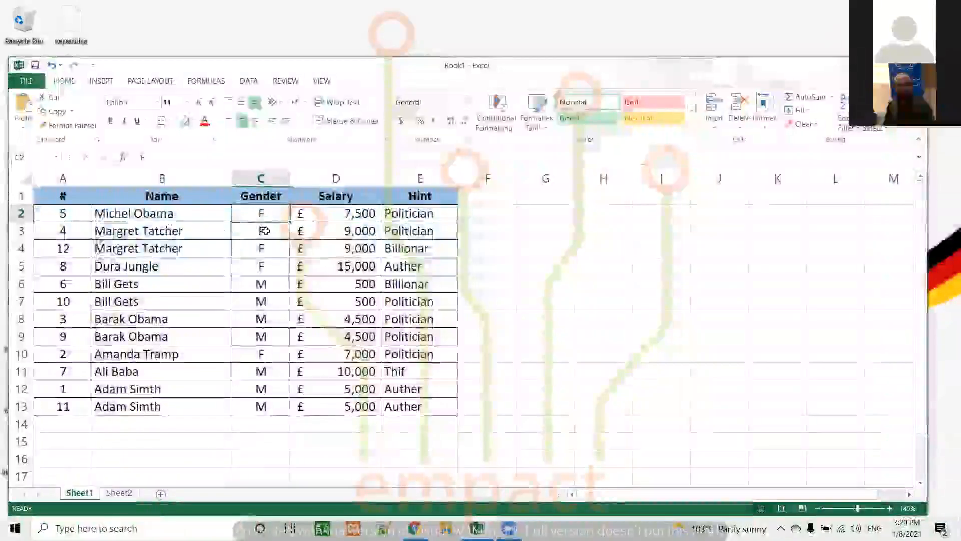
left_click(264, 231)
left_click(258, 249)
left_click(256, 269)
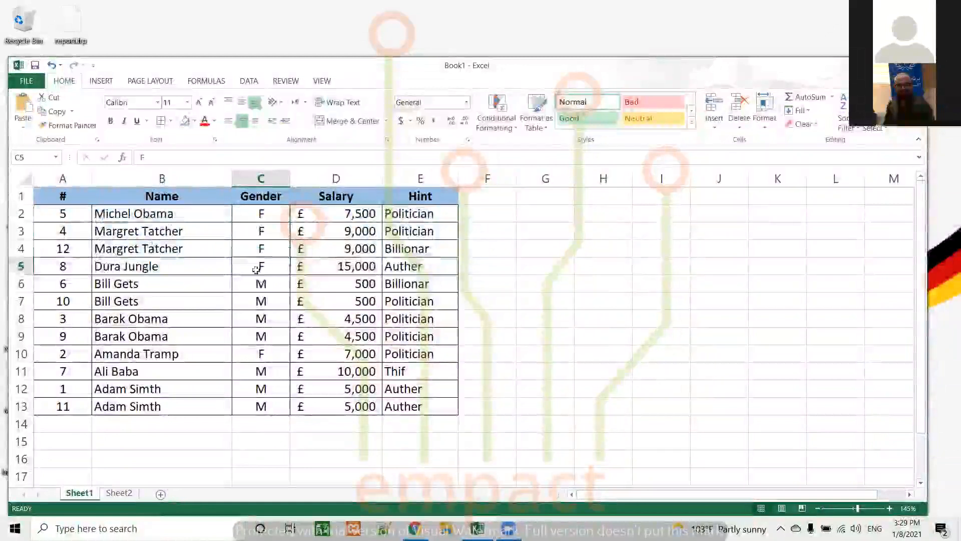
left_click(254, 283)
left_click(260, 301)
left_click(261, 319)
left_click(259, 335)
left_click(261, 371)
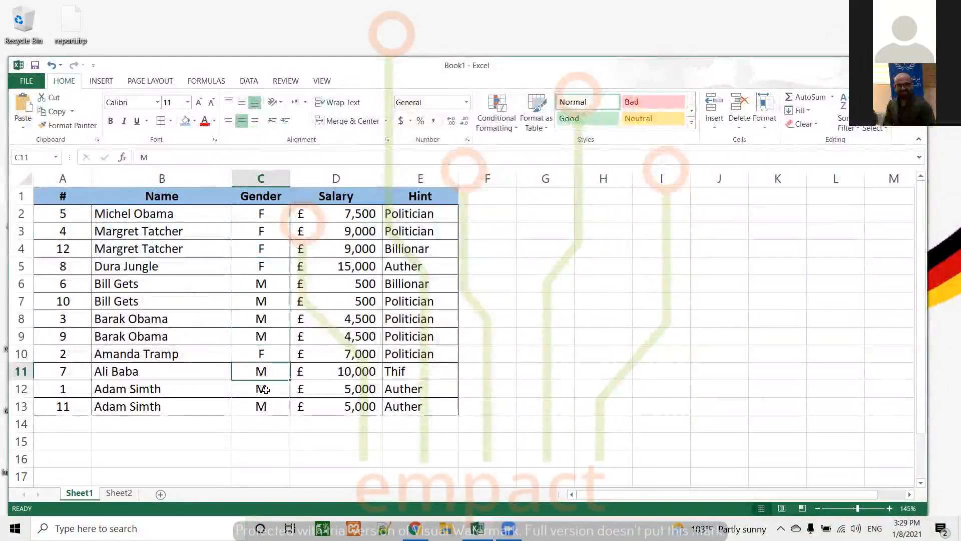
left_click(264, 390)
key("Down")
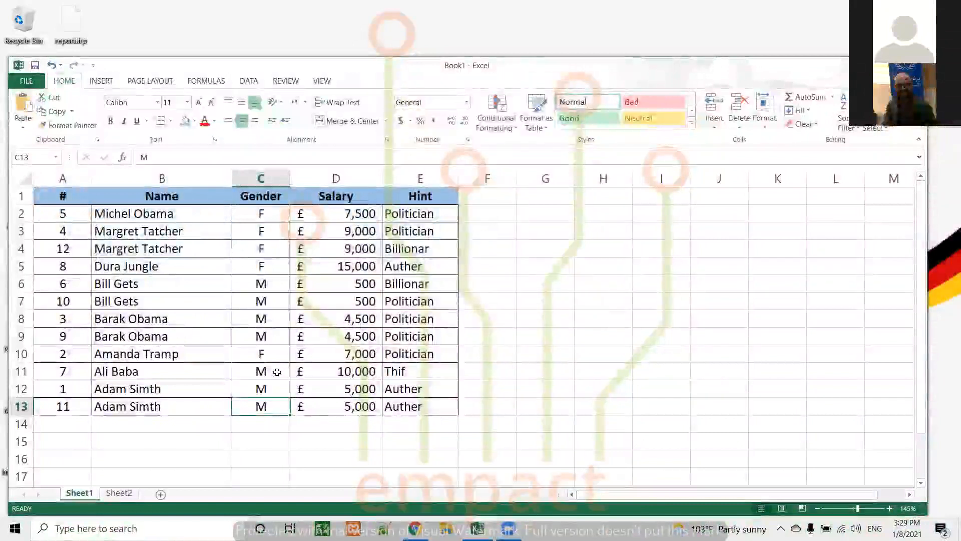
- Remove duplicate rows based only on the Name column, expanding the selection from B2:B13 to the whole table
left_click_drag(177, 212, 166, 405)
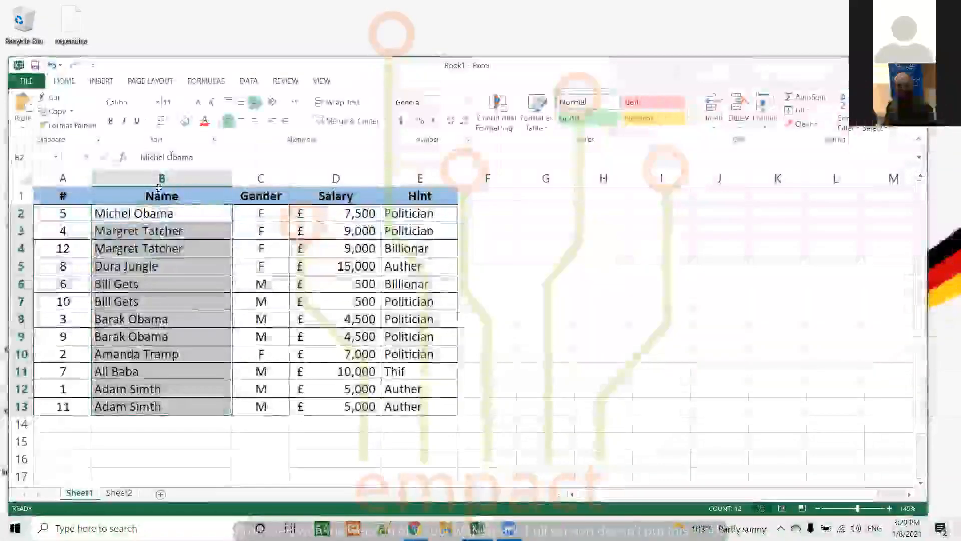
left_click(250, 81)
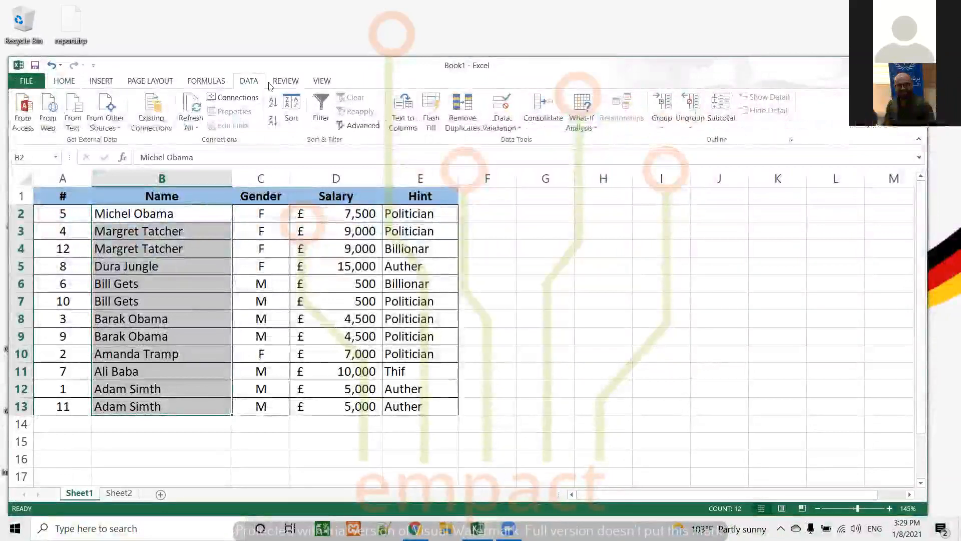
left_click(471, 107)
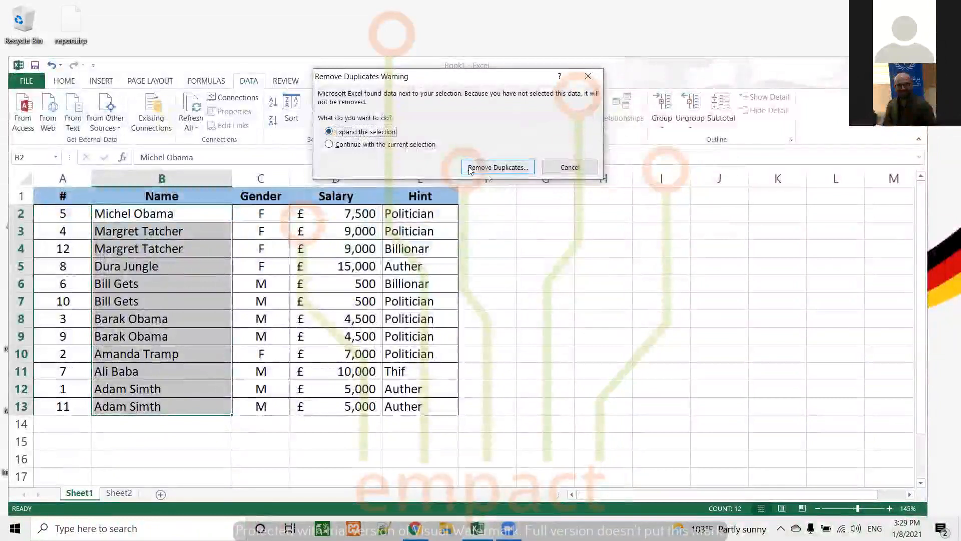
left_click(506, 167)
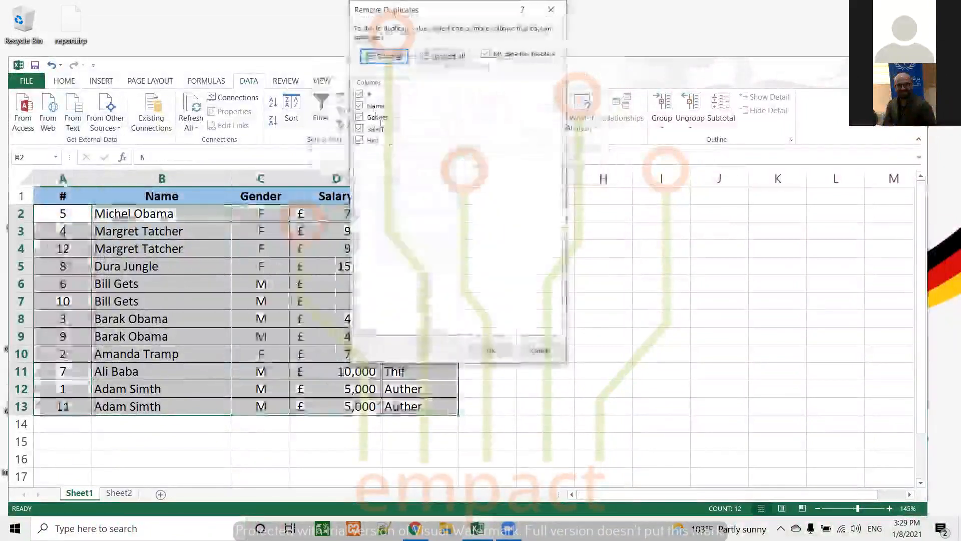
left_click(431, 59)
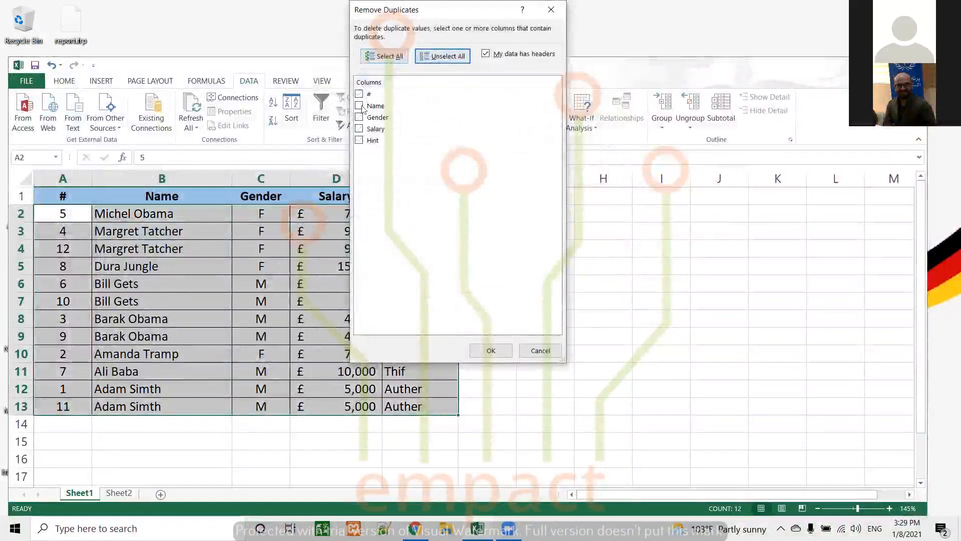
left_click(360, 105)
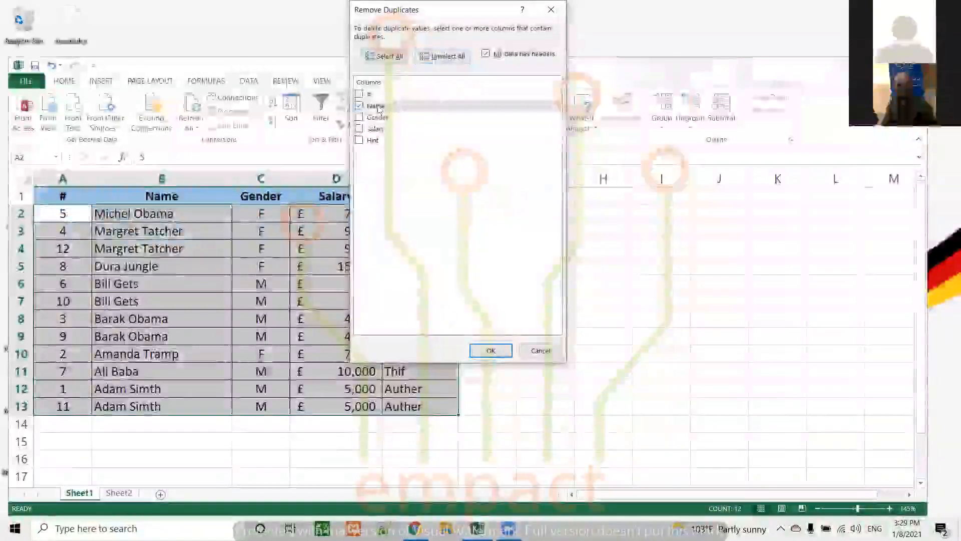
left_click(491, 351)
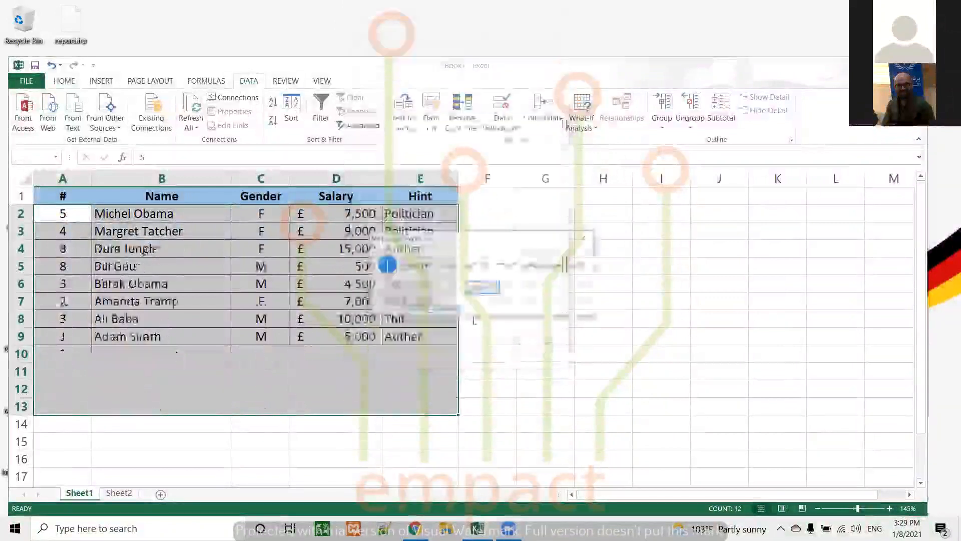
left_click(482, 285)
- Check the remaining names in B2:B9 for repeats, and select the first Hint entry in E2
left_click_drag(194, 212, 197, 326)
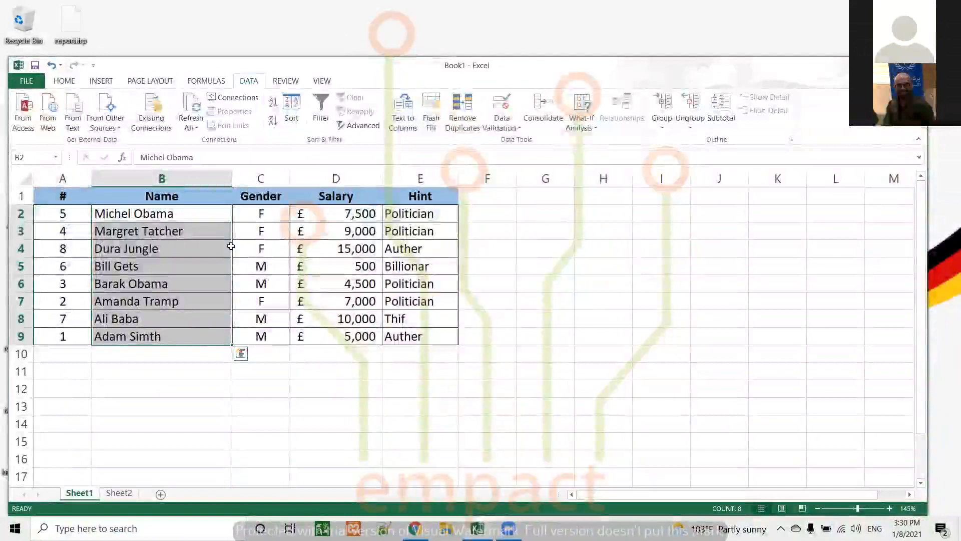
left_click_drag(208, 216, 203, 332)
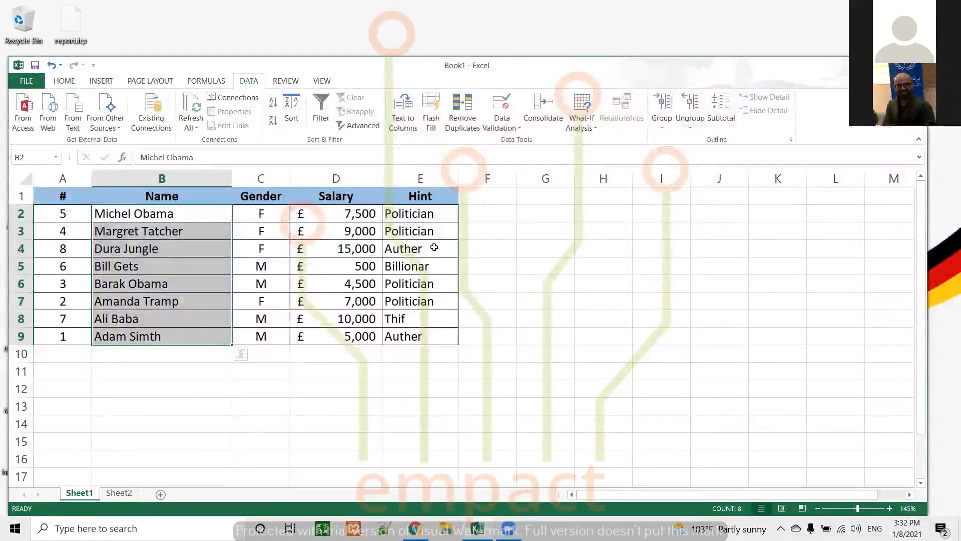
left_click(469, 215)
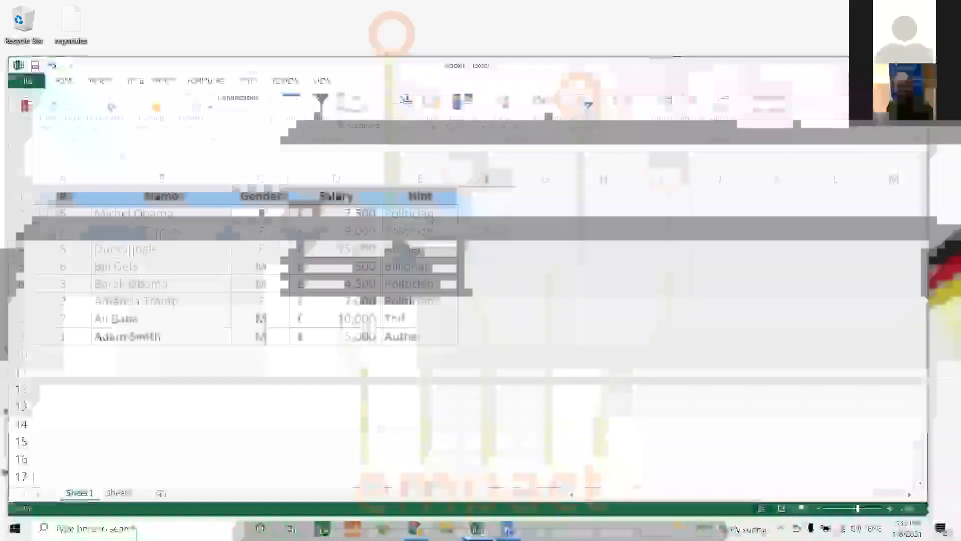
left_click(429, 219)
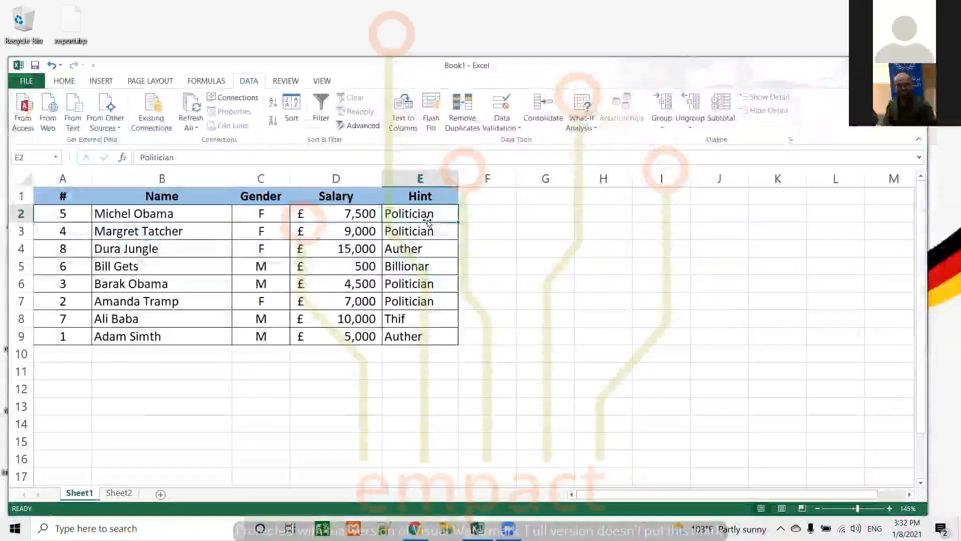